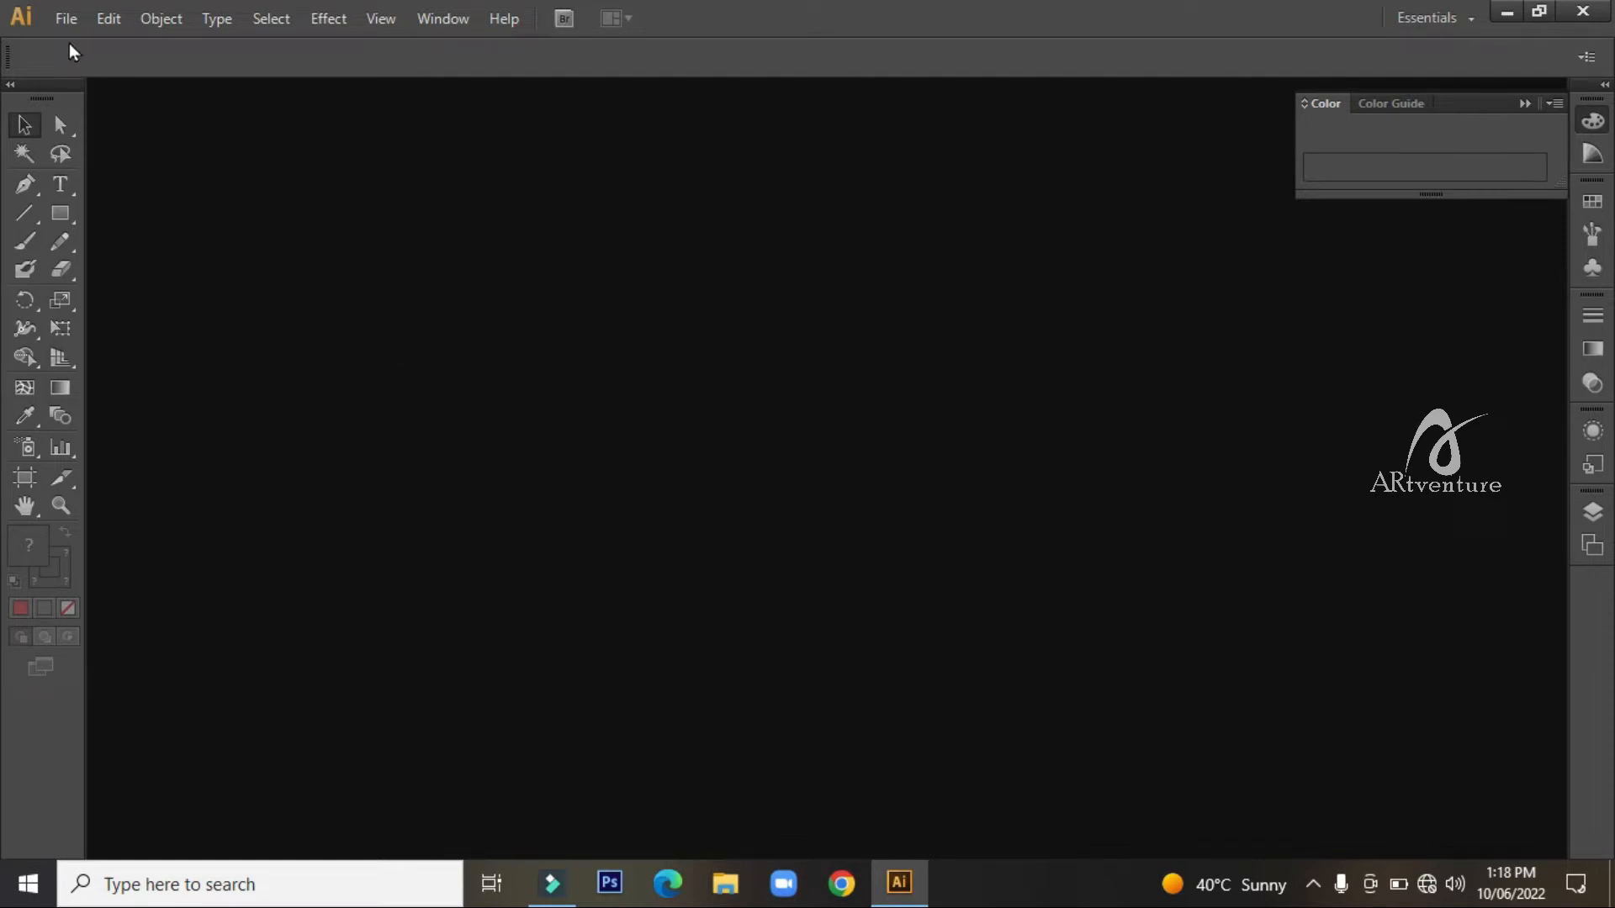
- Start a new document named "Art 1" with the Print profile
left_click(66, 20)
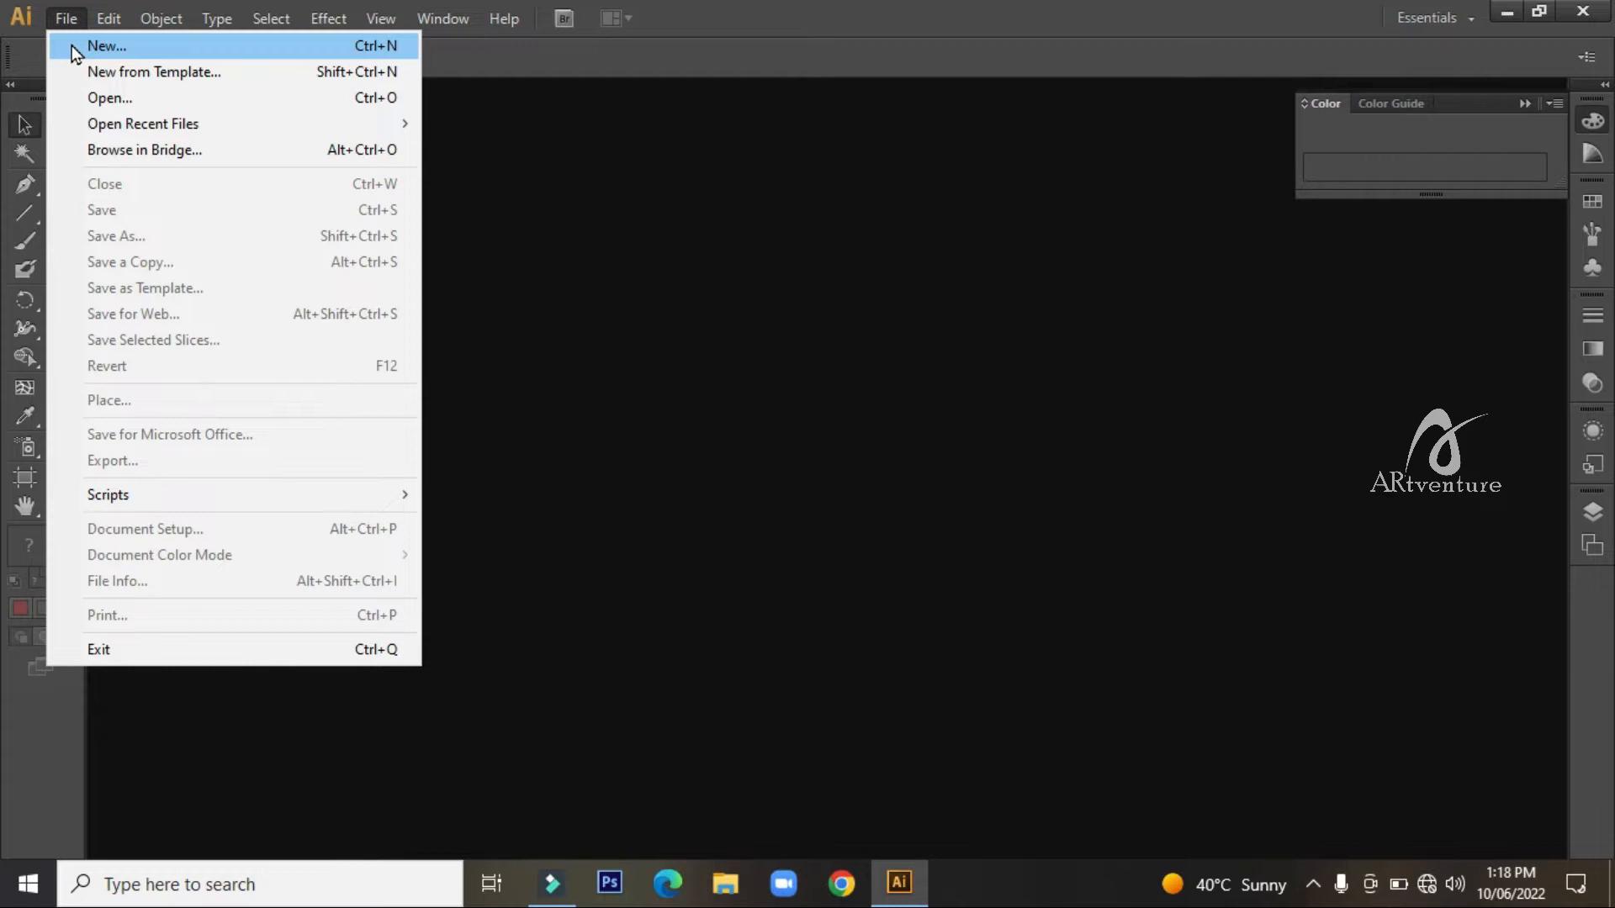
left_click(72, 47)
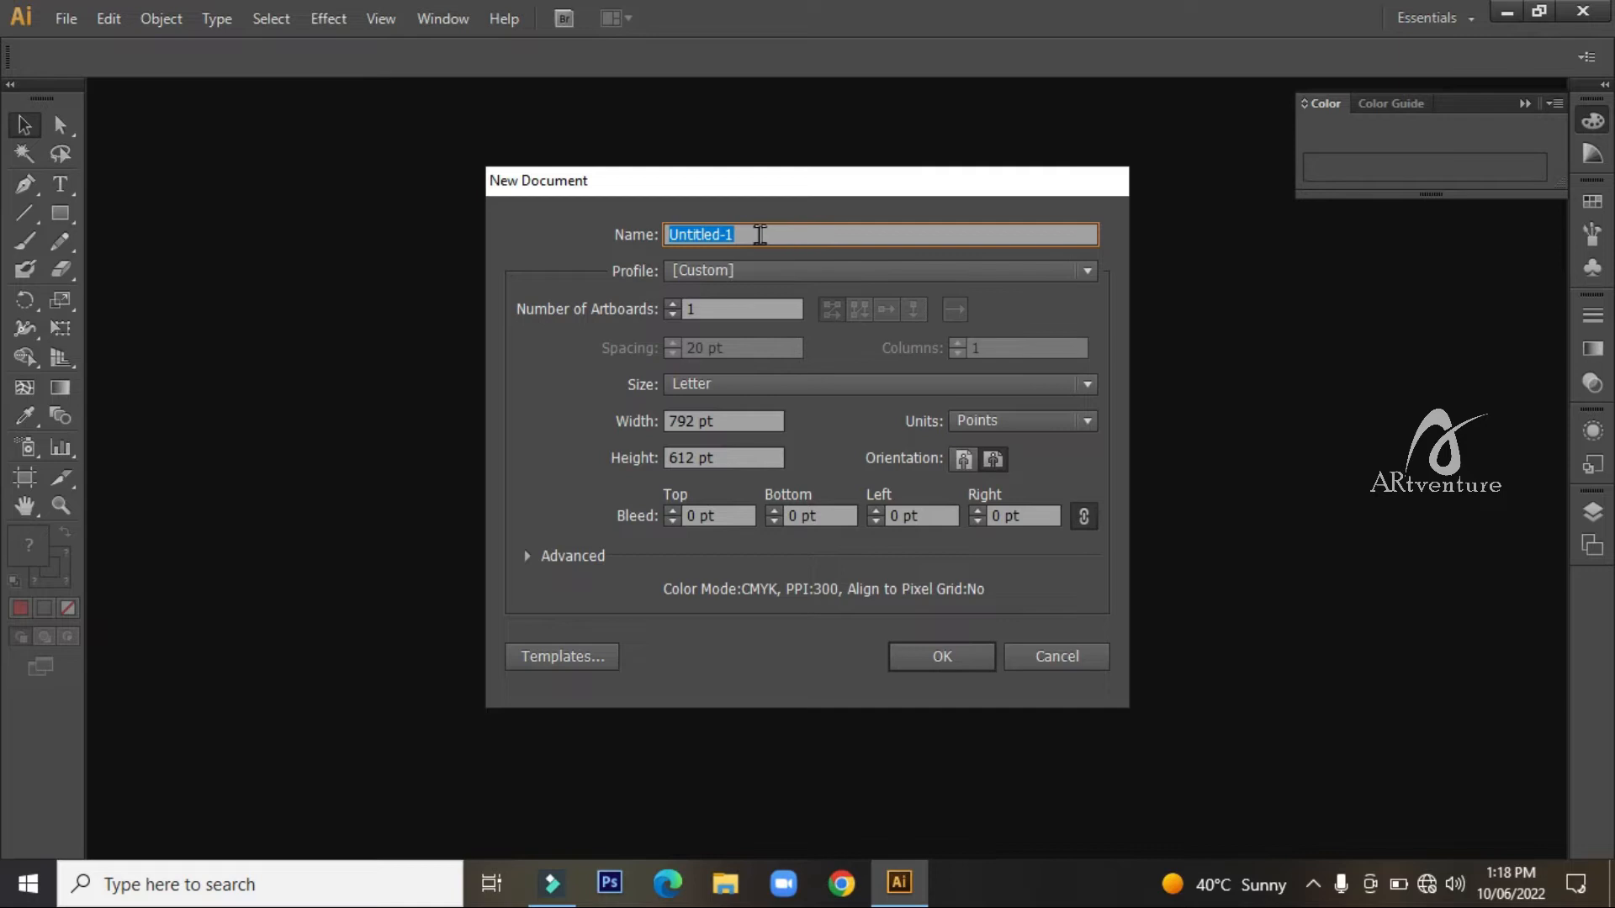
key("BackSpace")
type("Art 1")
left_click(674, 272)
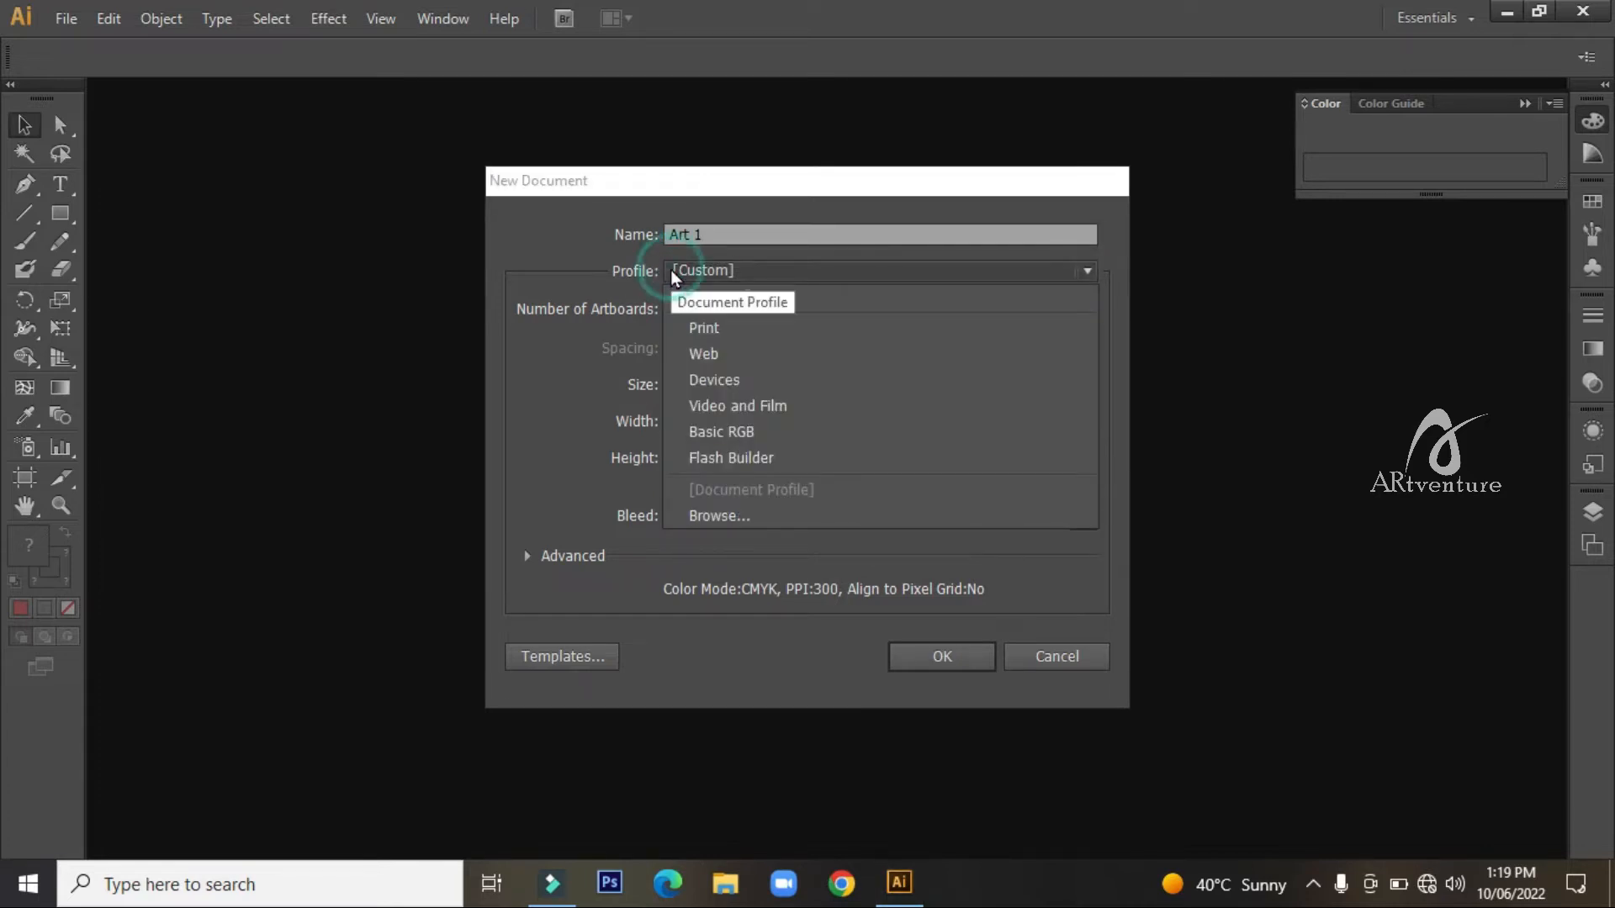
left_click(680, 329)
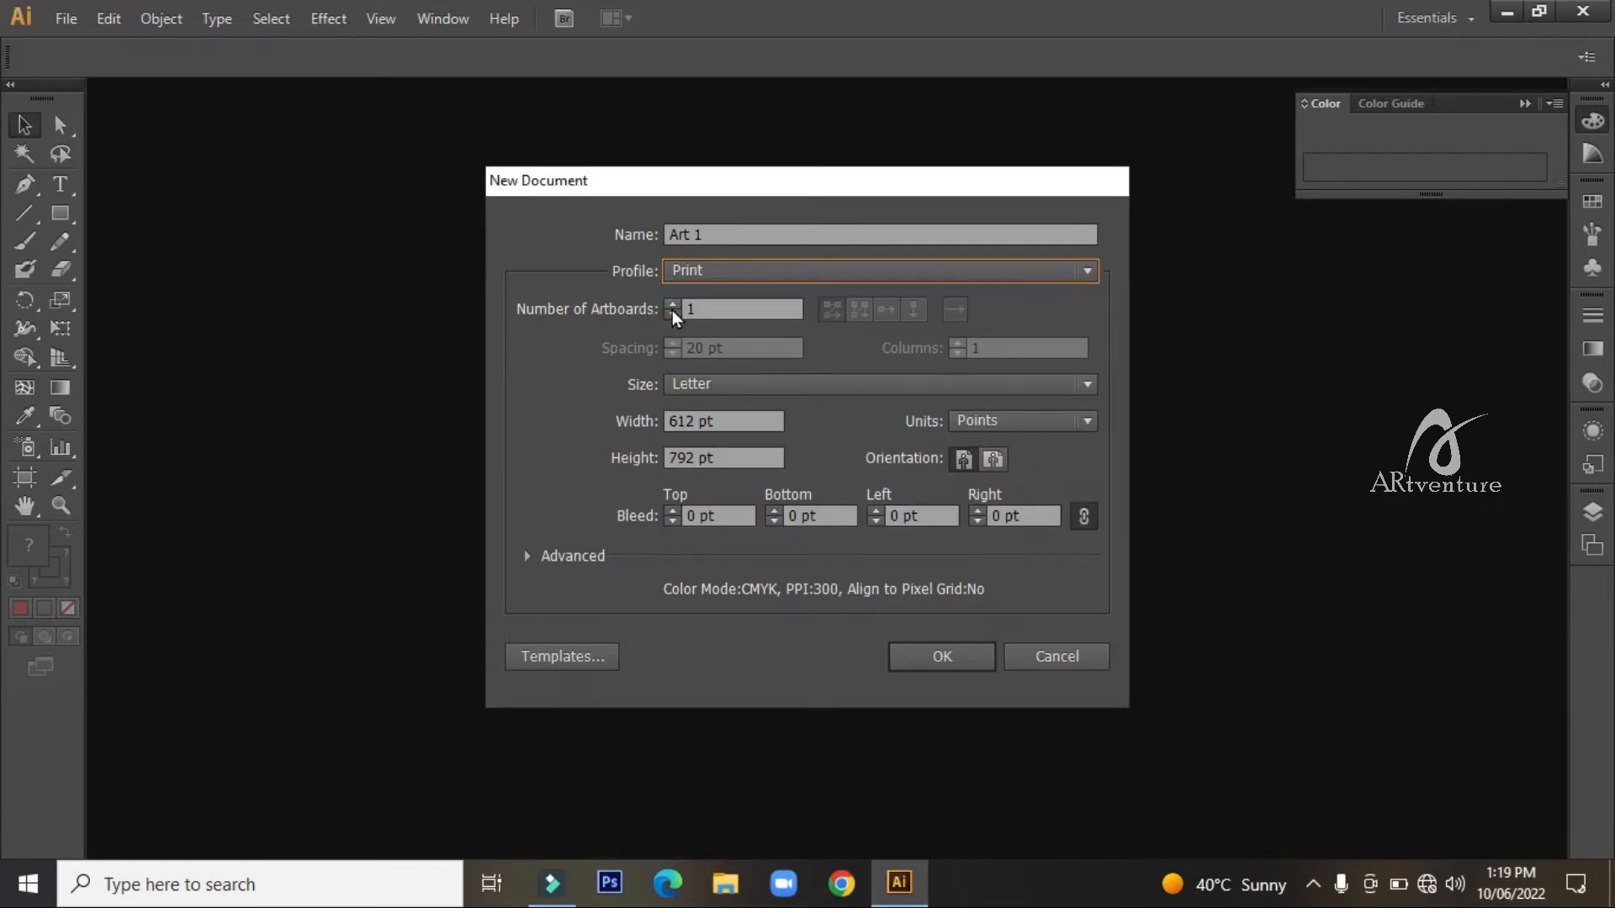
- Raise the new document's number of artboards to 3 and return it to 1
left_click(672, 304)
left_click(672, 304)
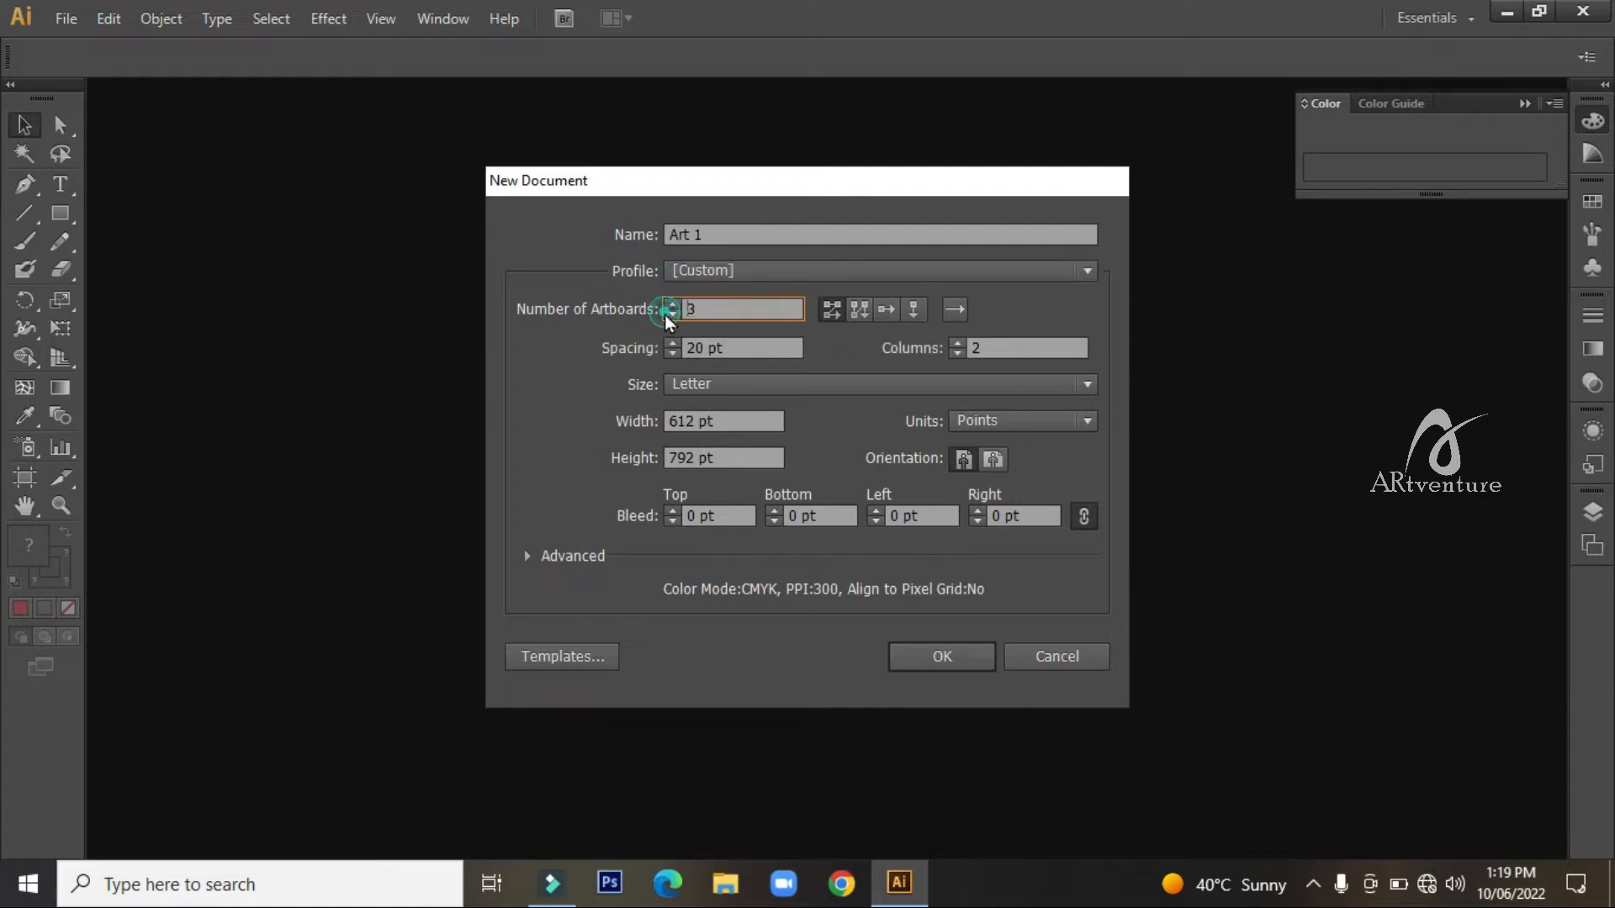
left_click(672, 314)
left_click(672, 315)
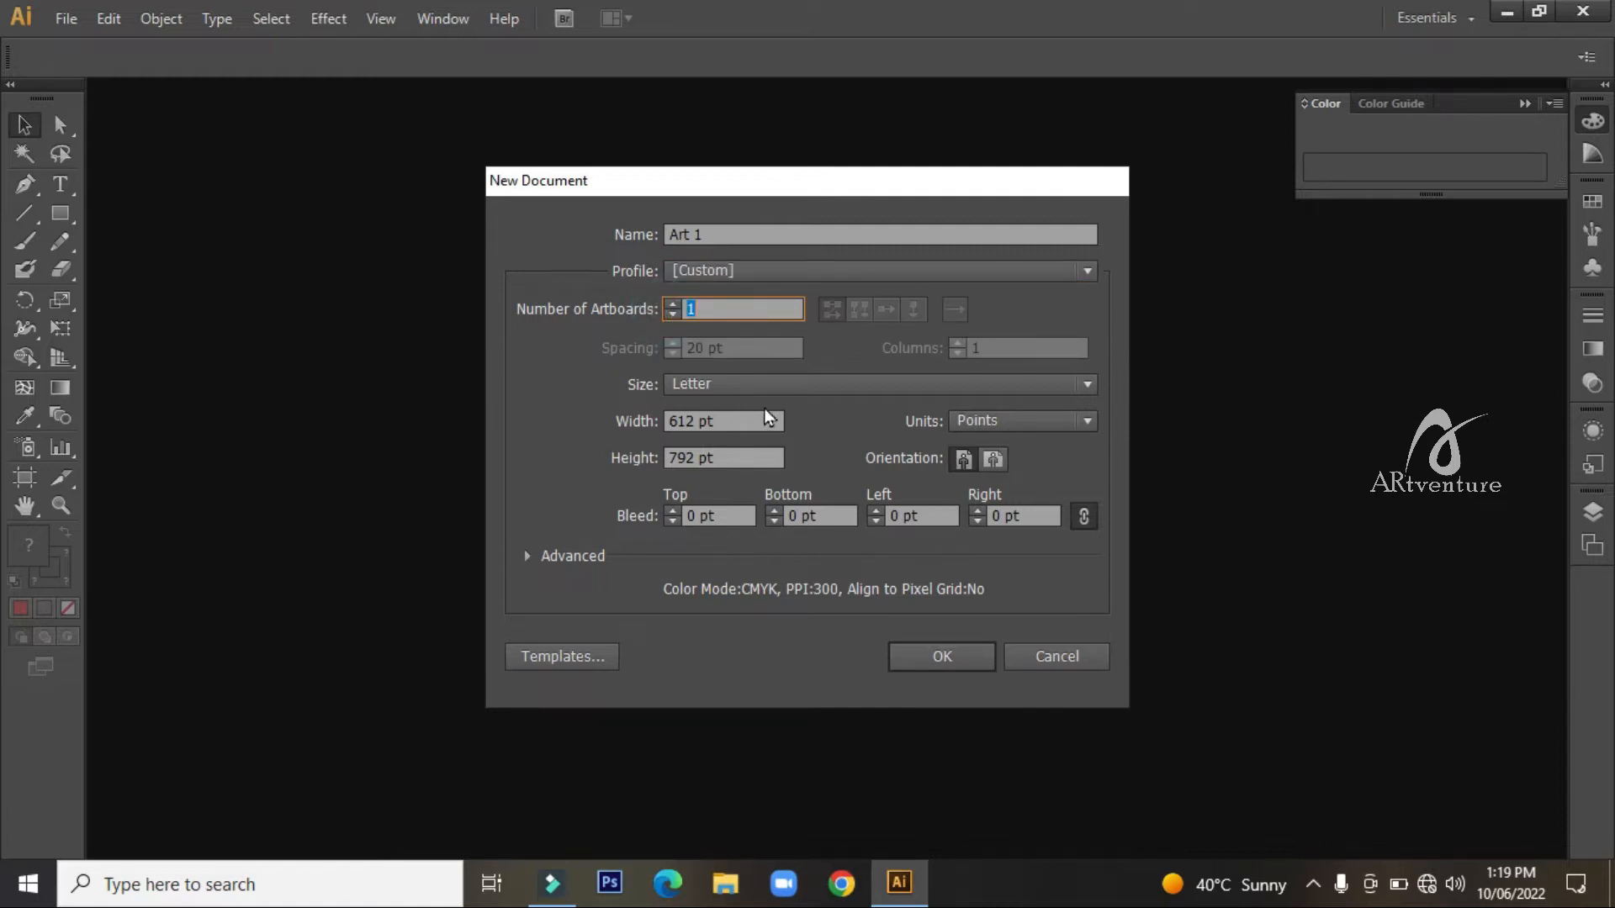
- Set the new document's size to A4 and its units to inches
left_click(683, 389)
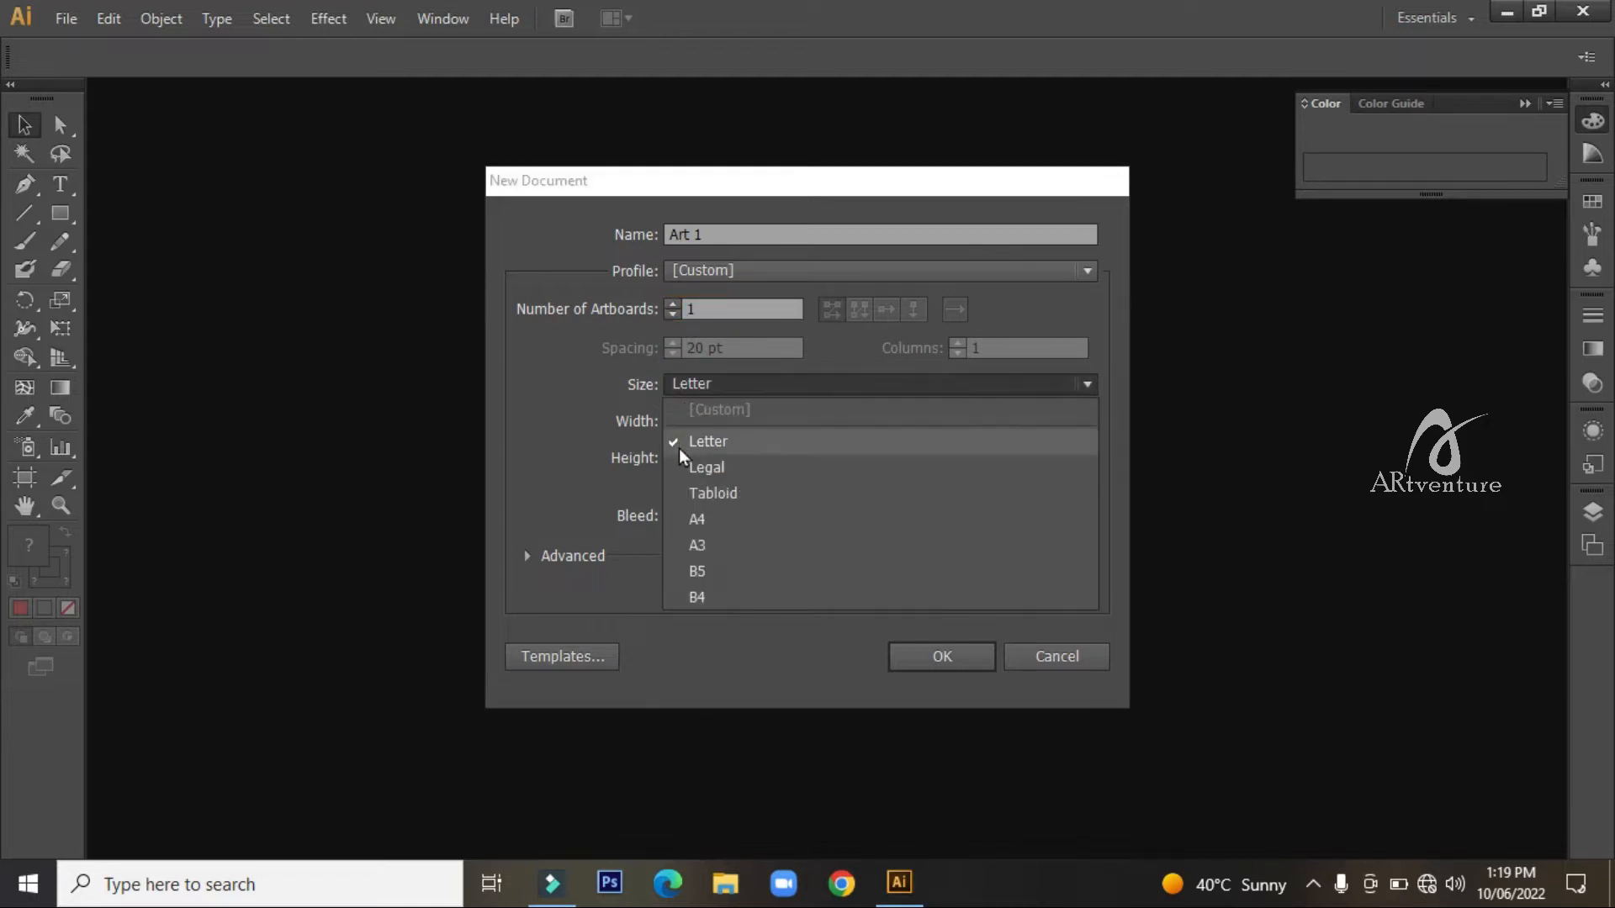
left_click(769, 519)
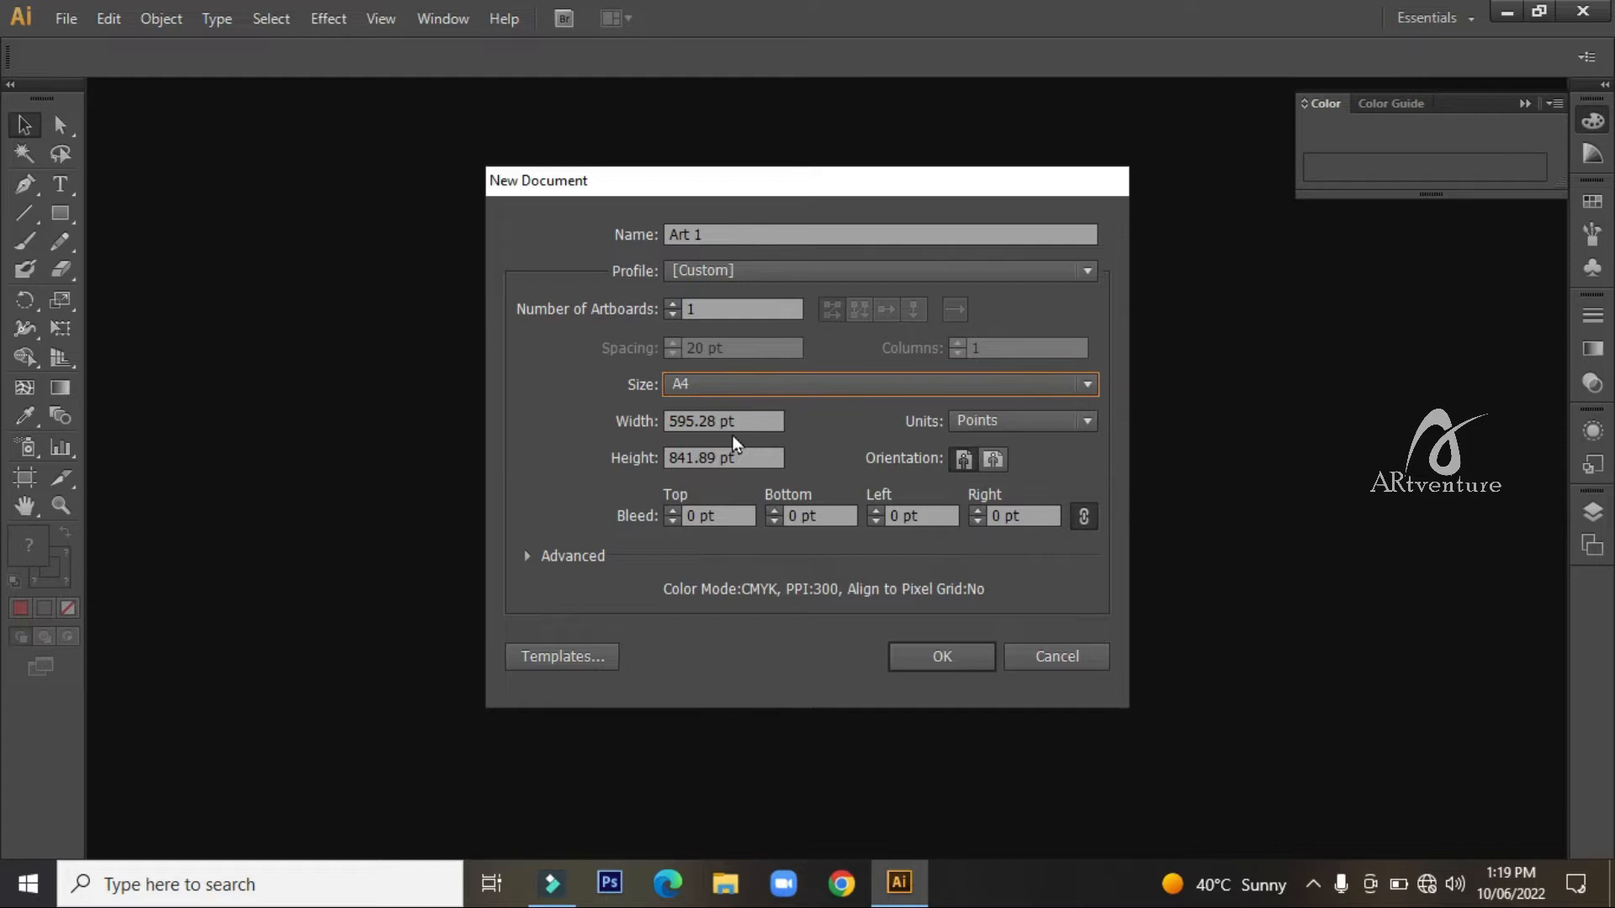
left_click(751, 458)
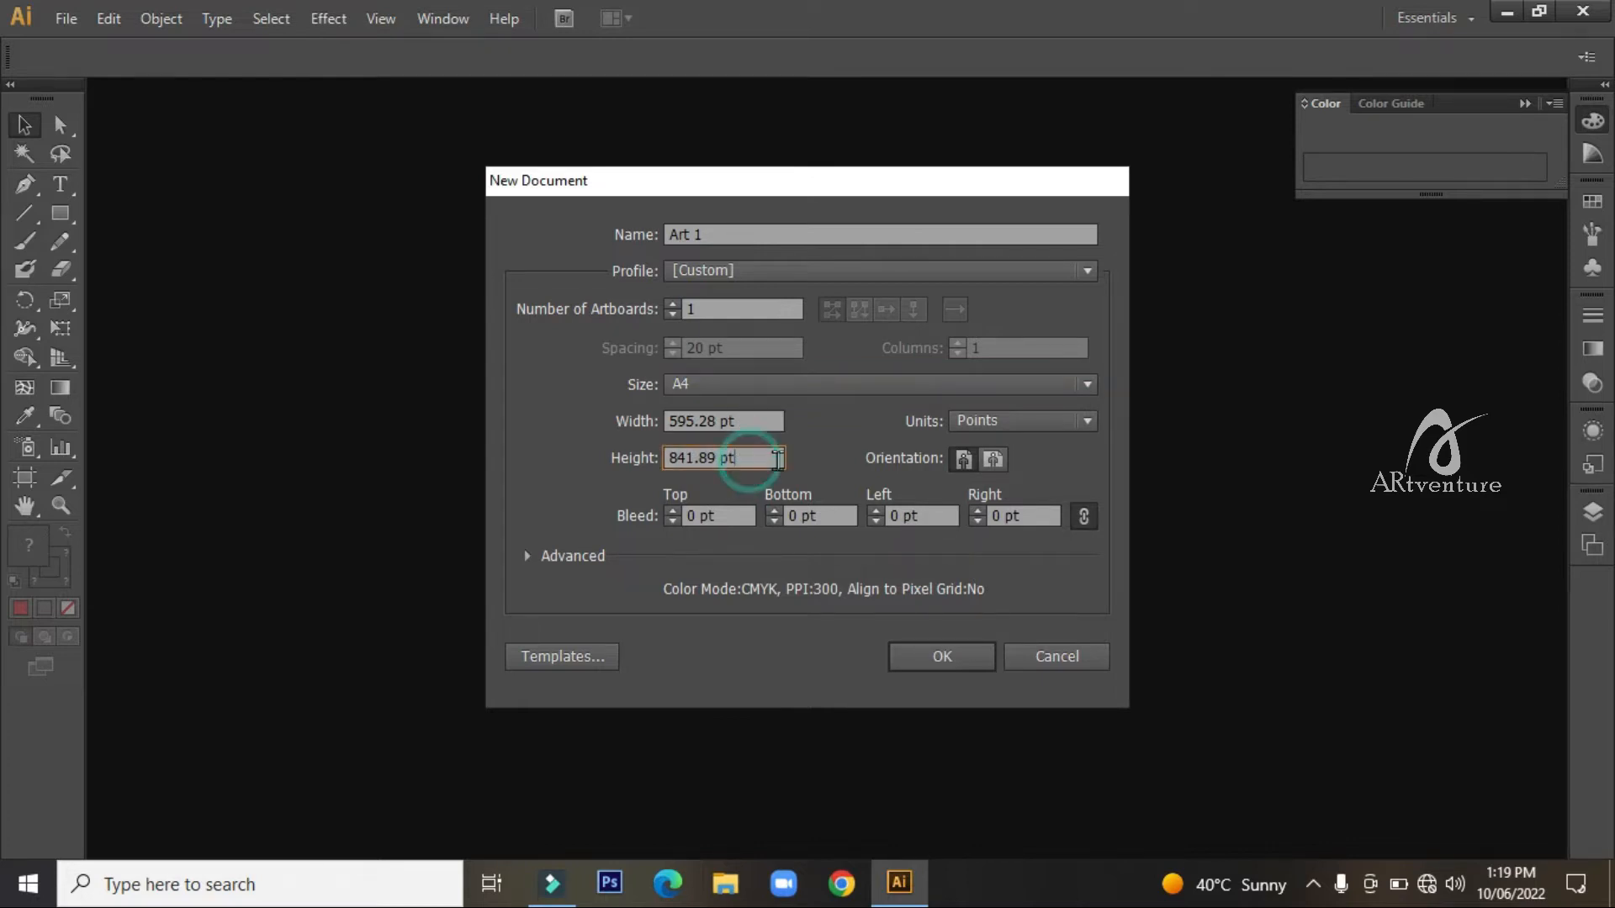
left_click(1088, 429)
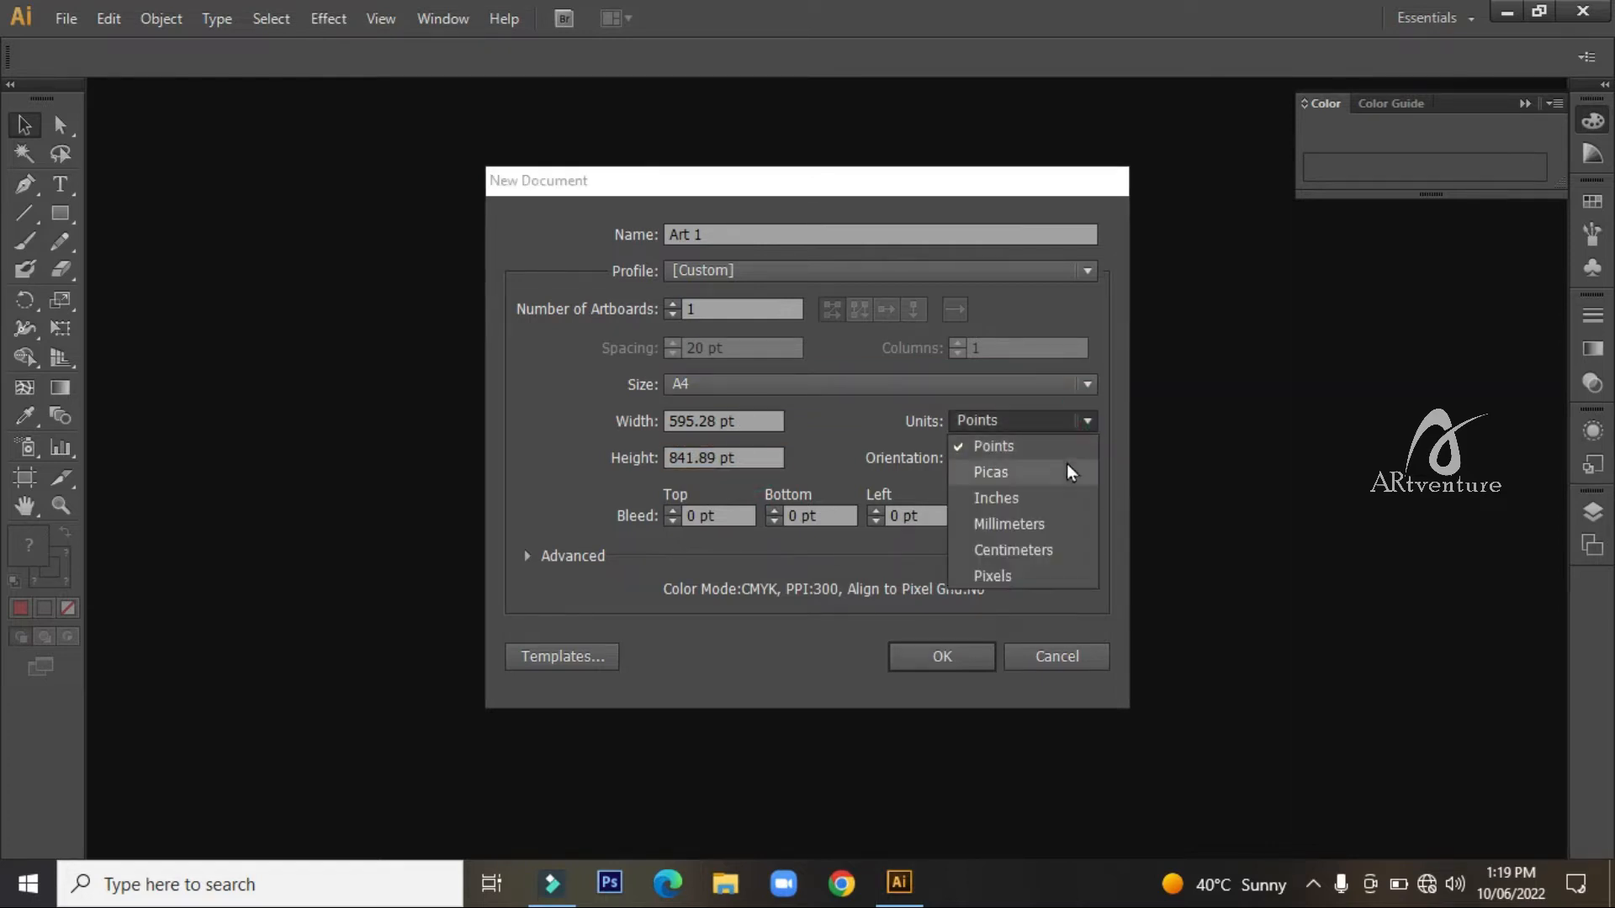
left_click(1037, 501)
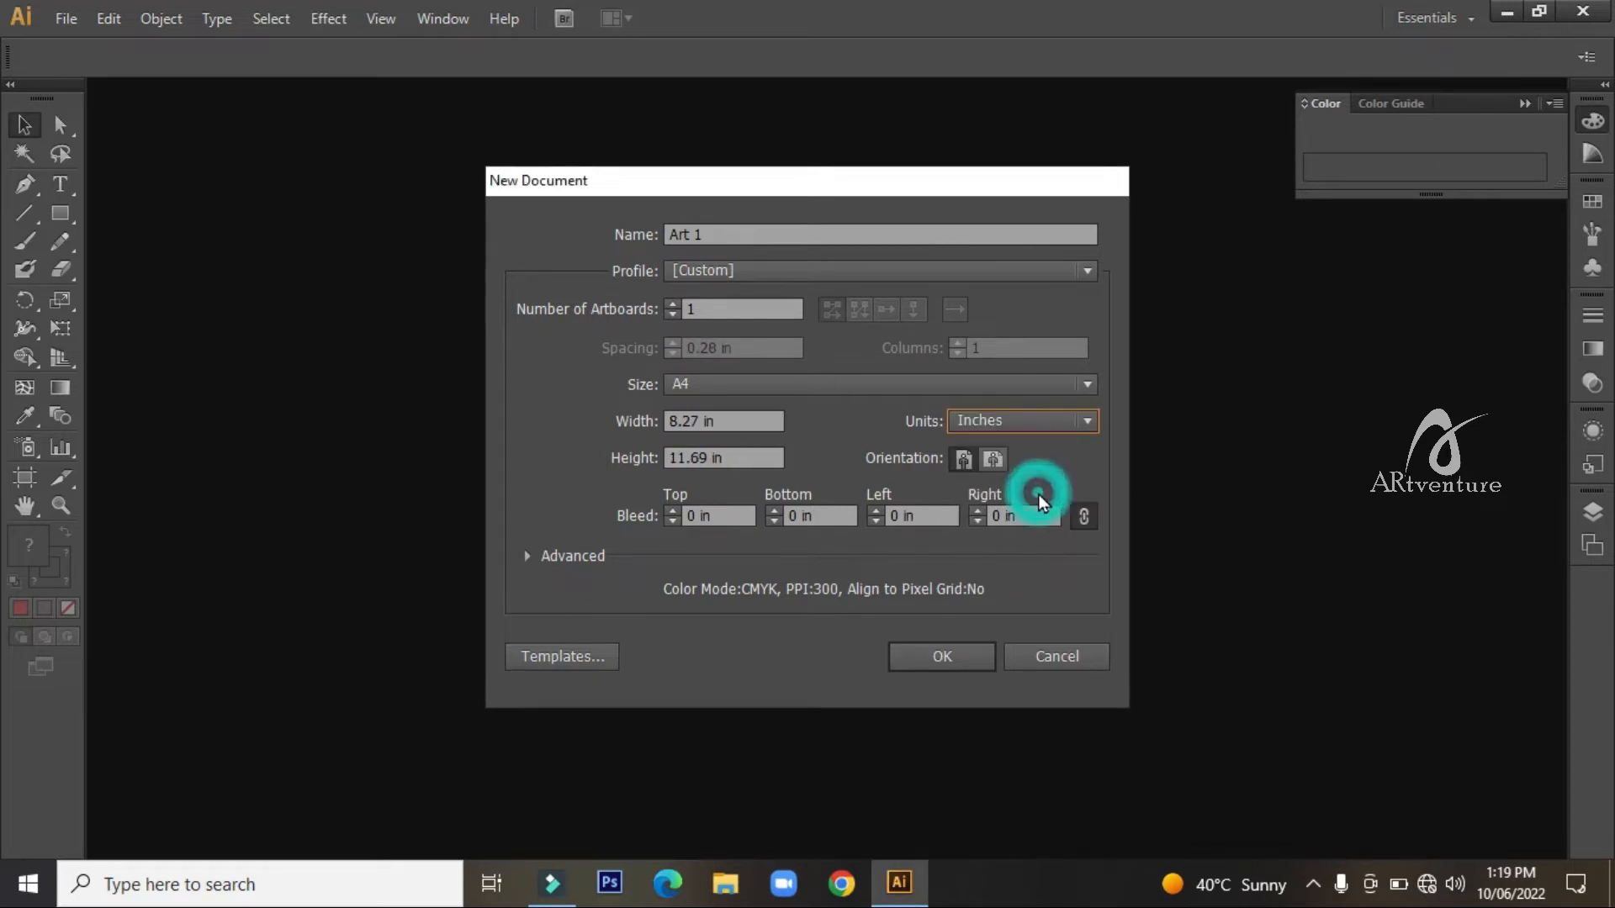
- Set the page orientation to landscape and create the document
left_click(989, 458)
left_click(963, 460)
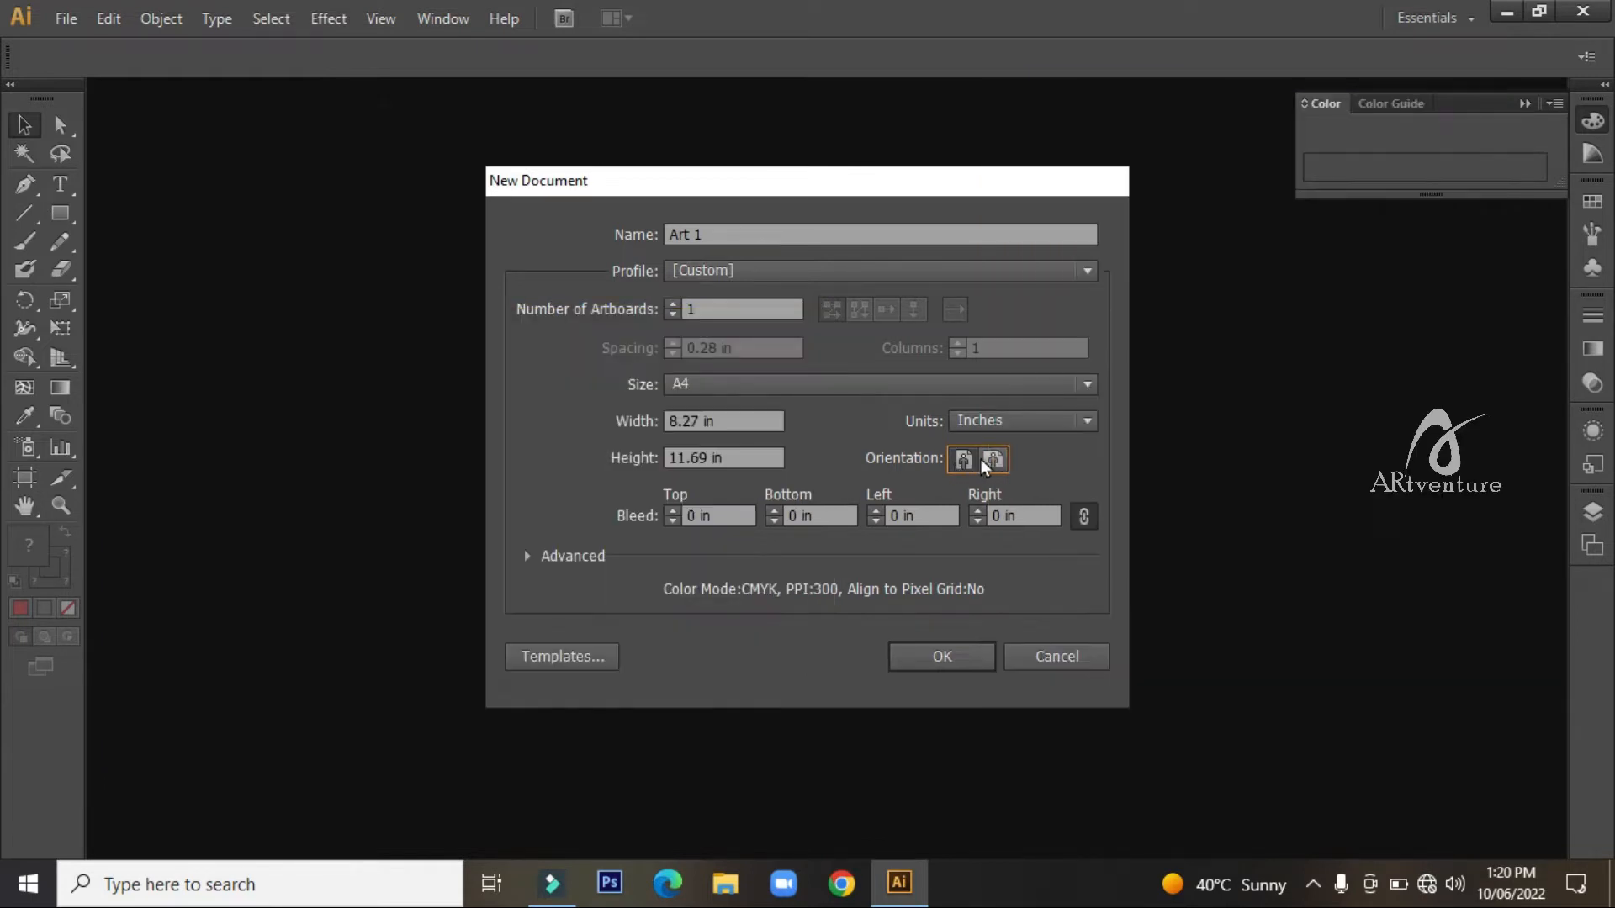
left_click(992, 460)
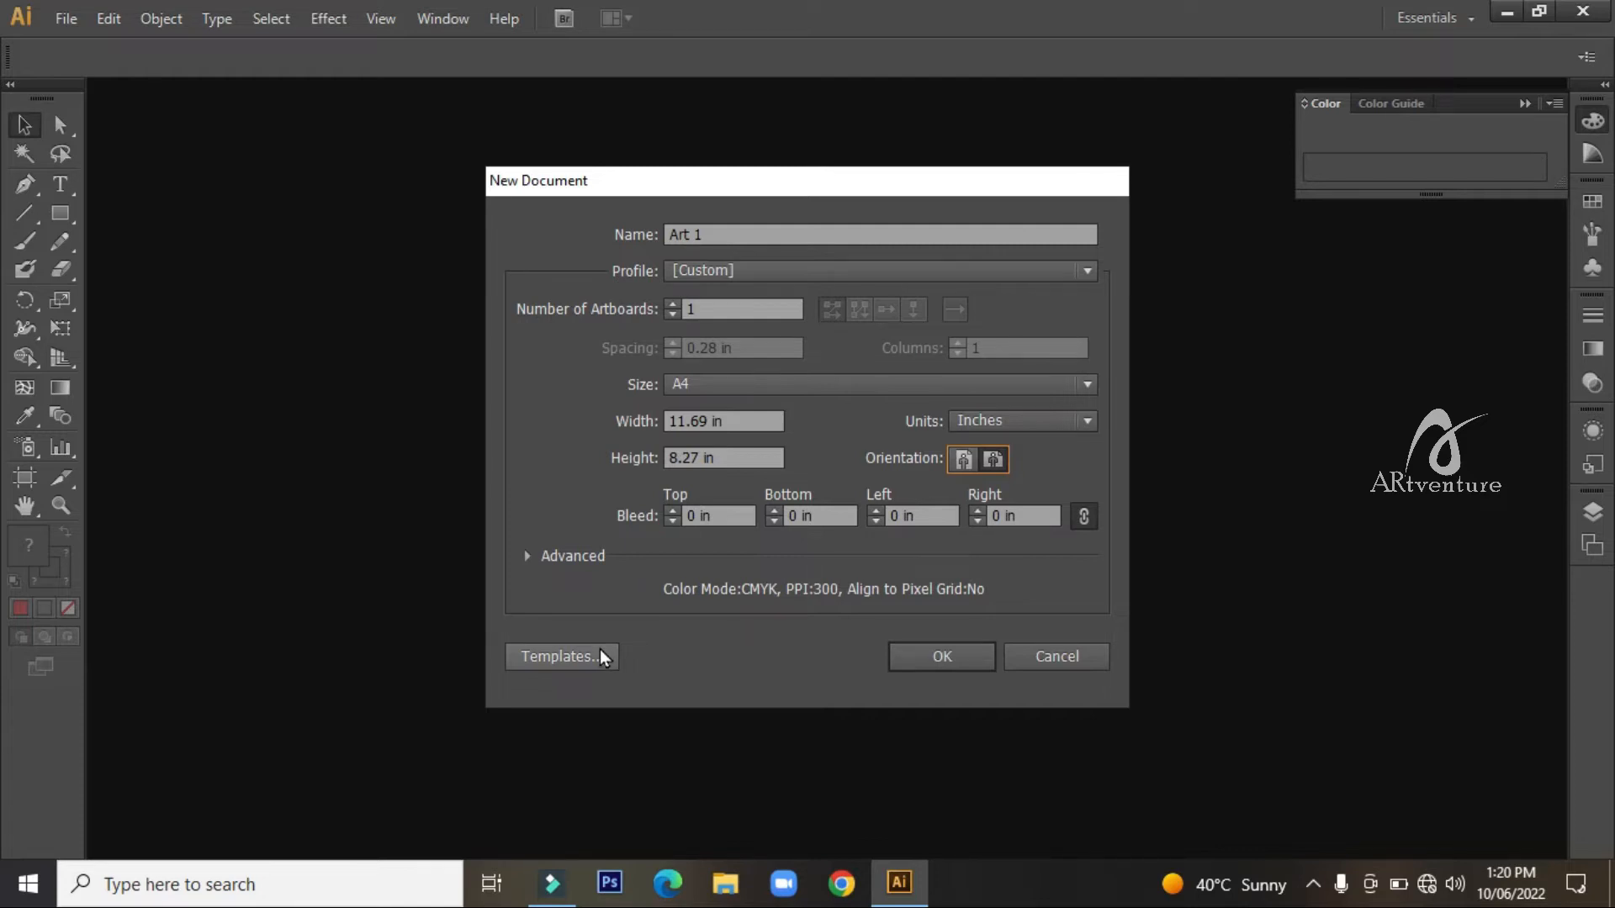
left_click(911, 663)
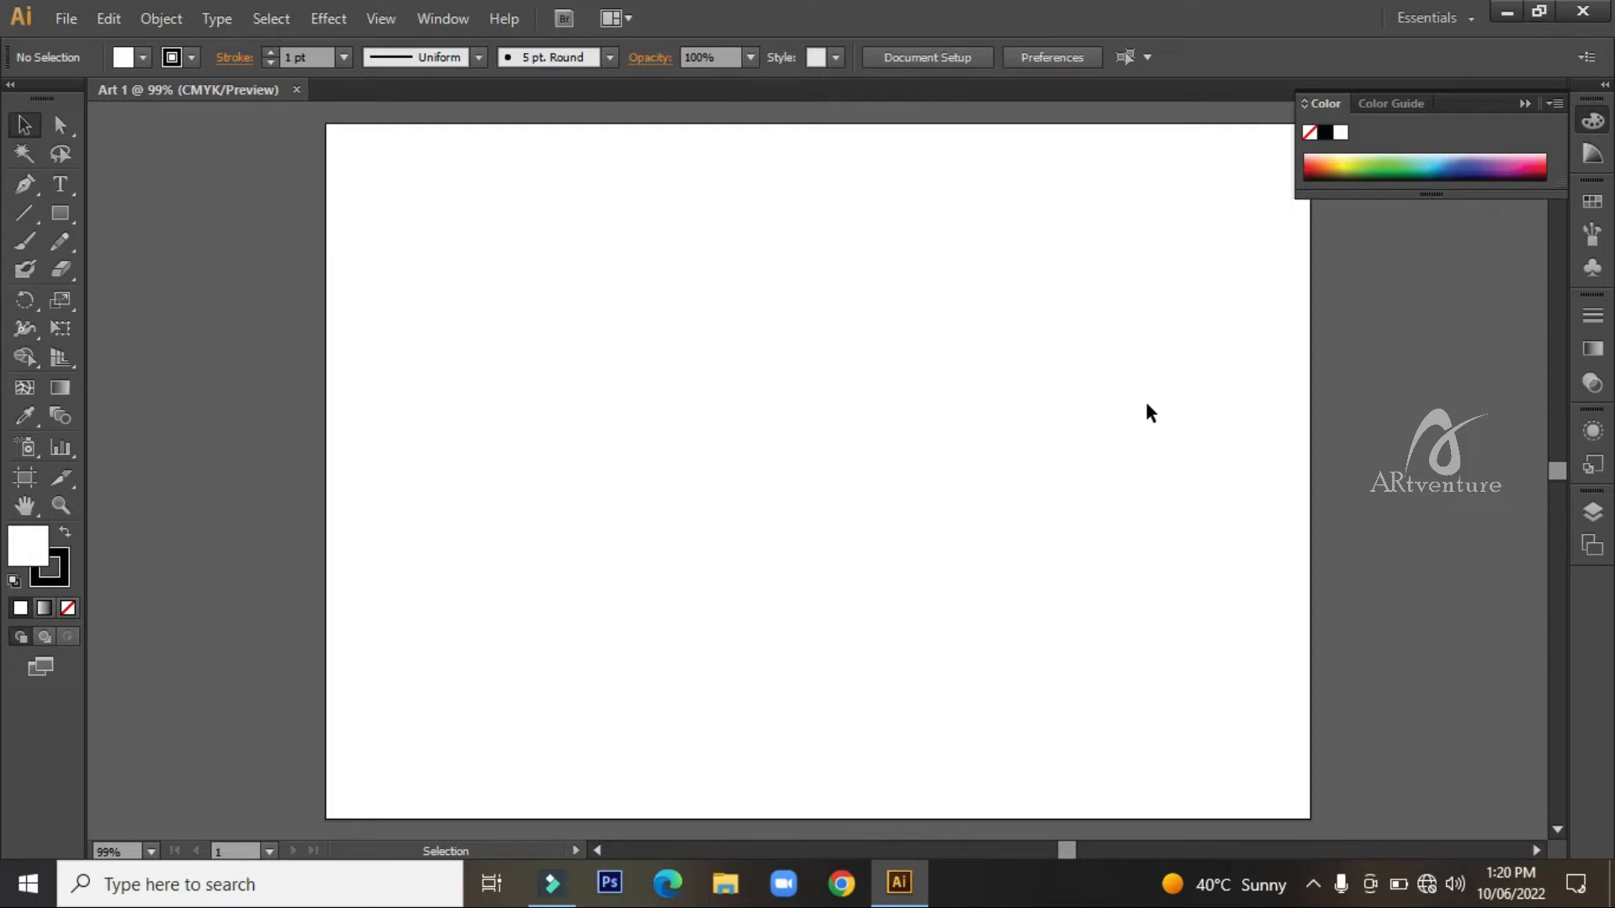
- Draw a wide rectangle in the upper-left part of the artboard and fill it with red
left_click(400, 311)
left_click(897, 403)
left_click(61, 215)
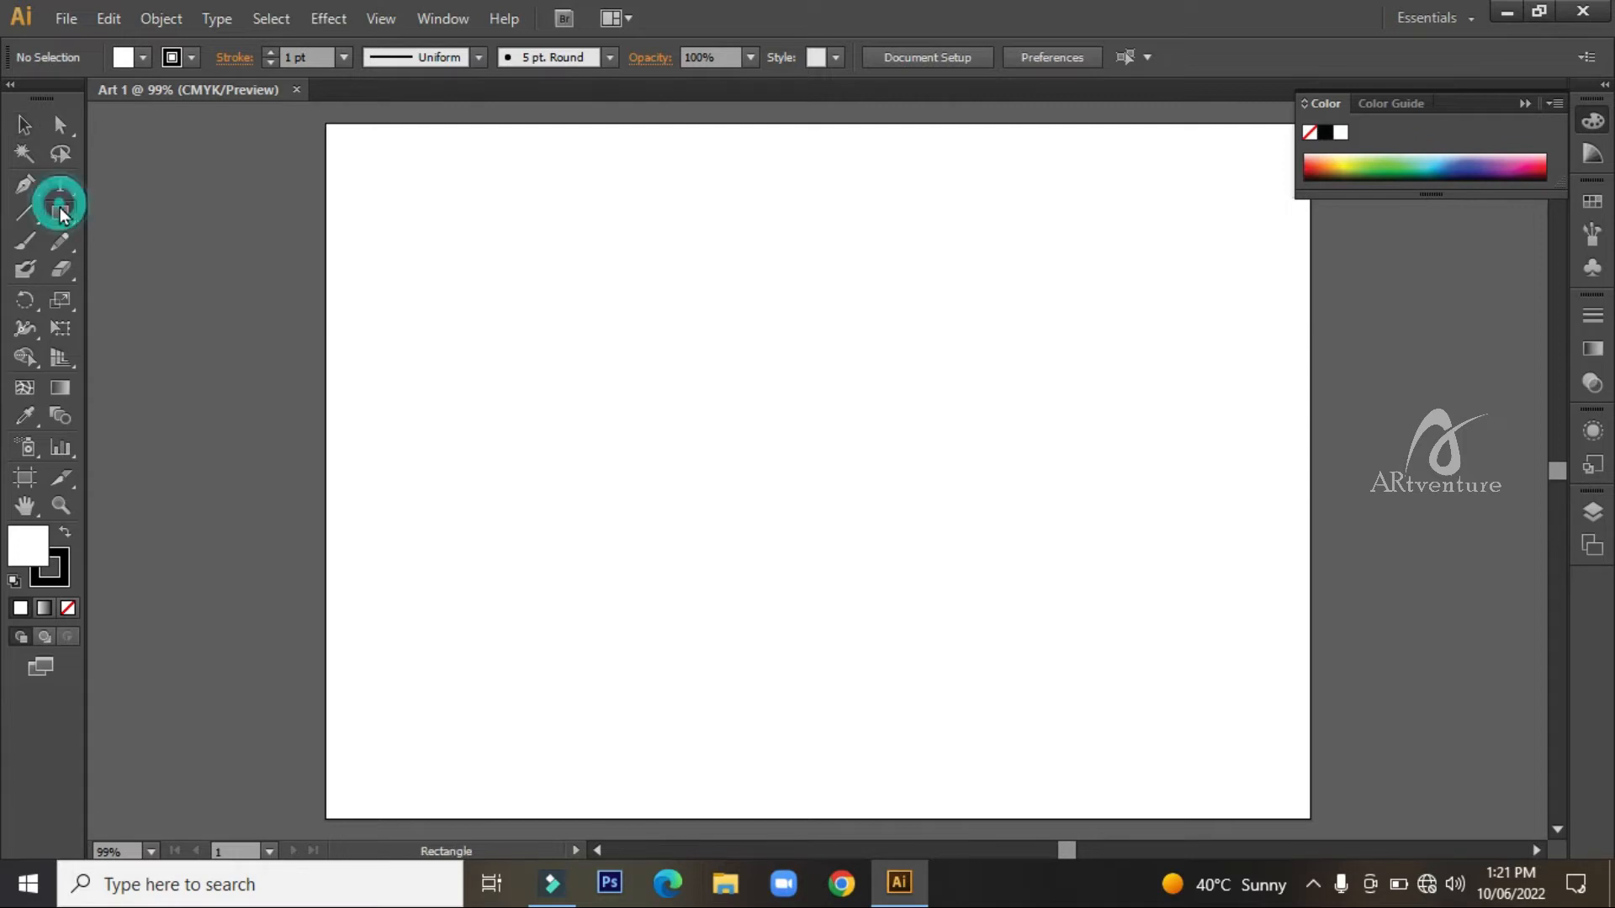
left_click_drag(410, 217, 794, 502)
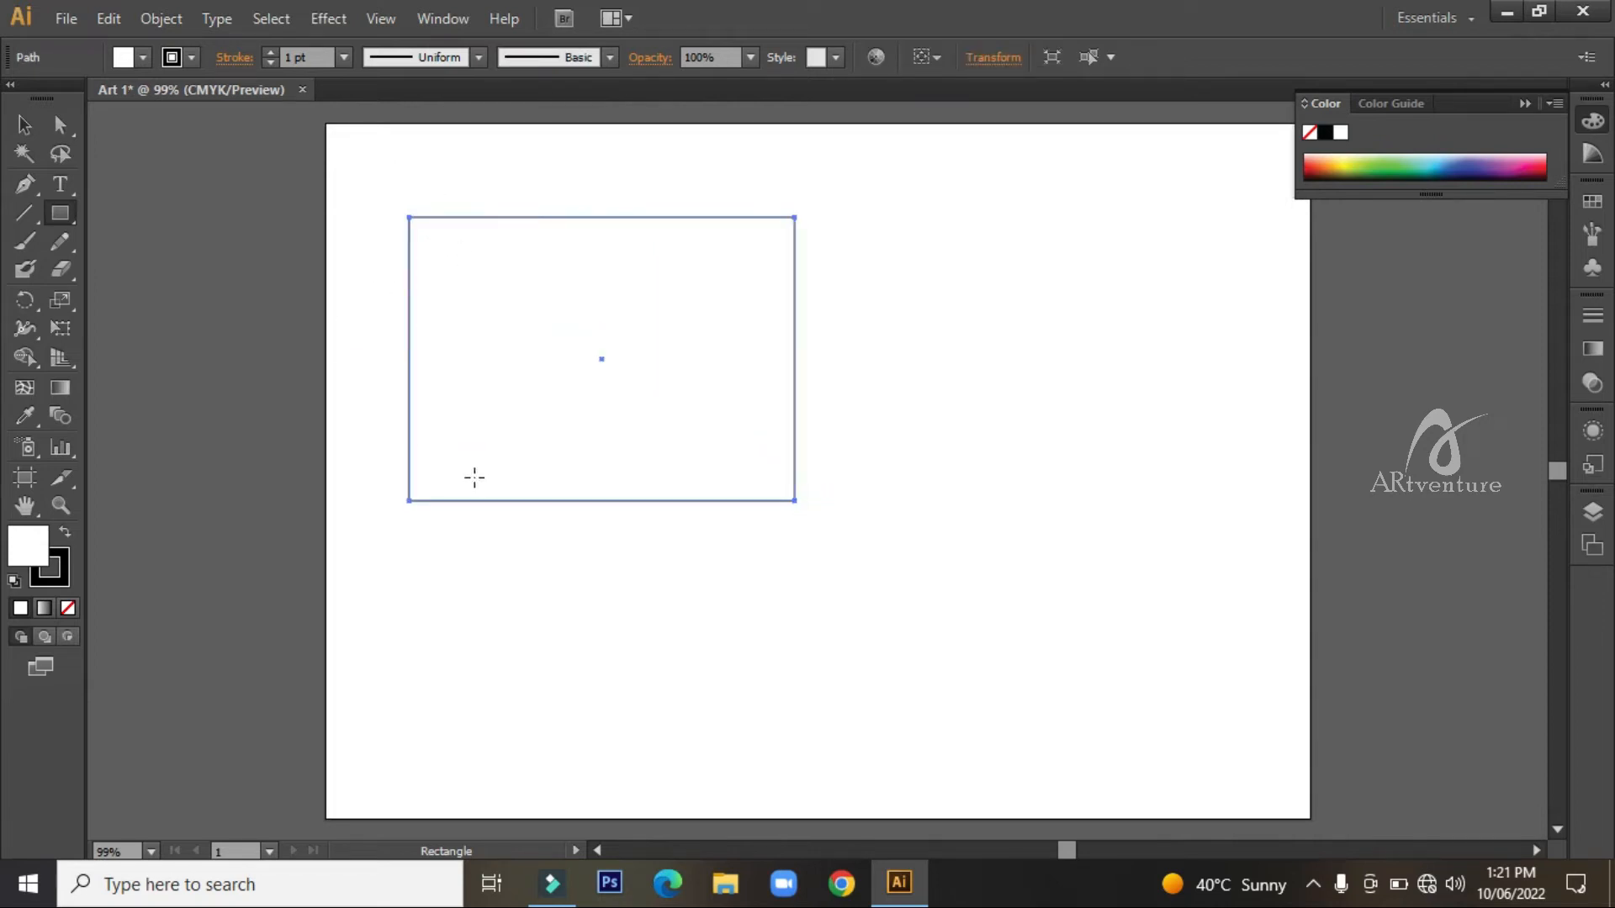
left_click(134, 57)
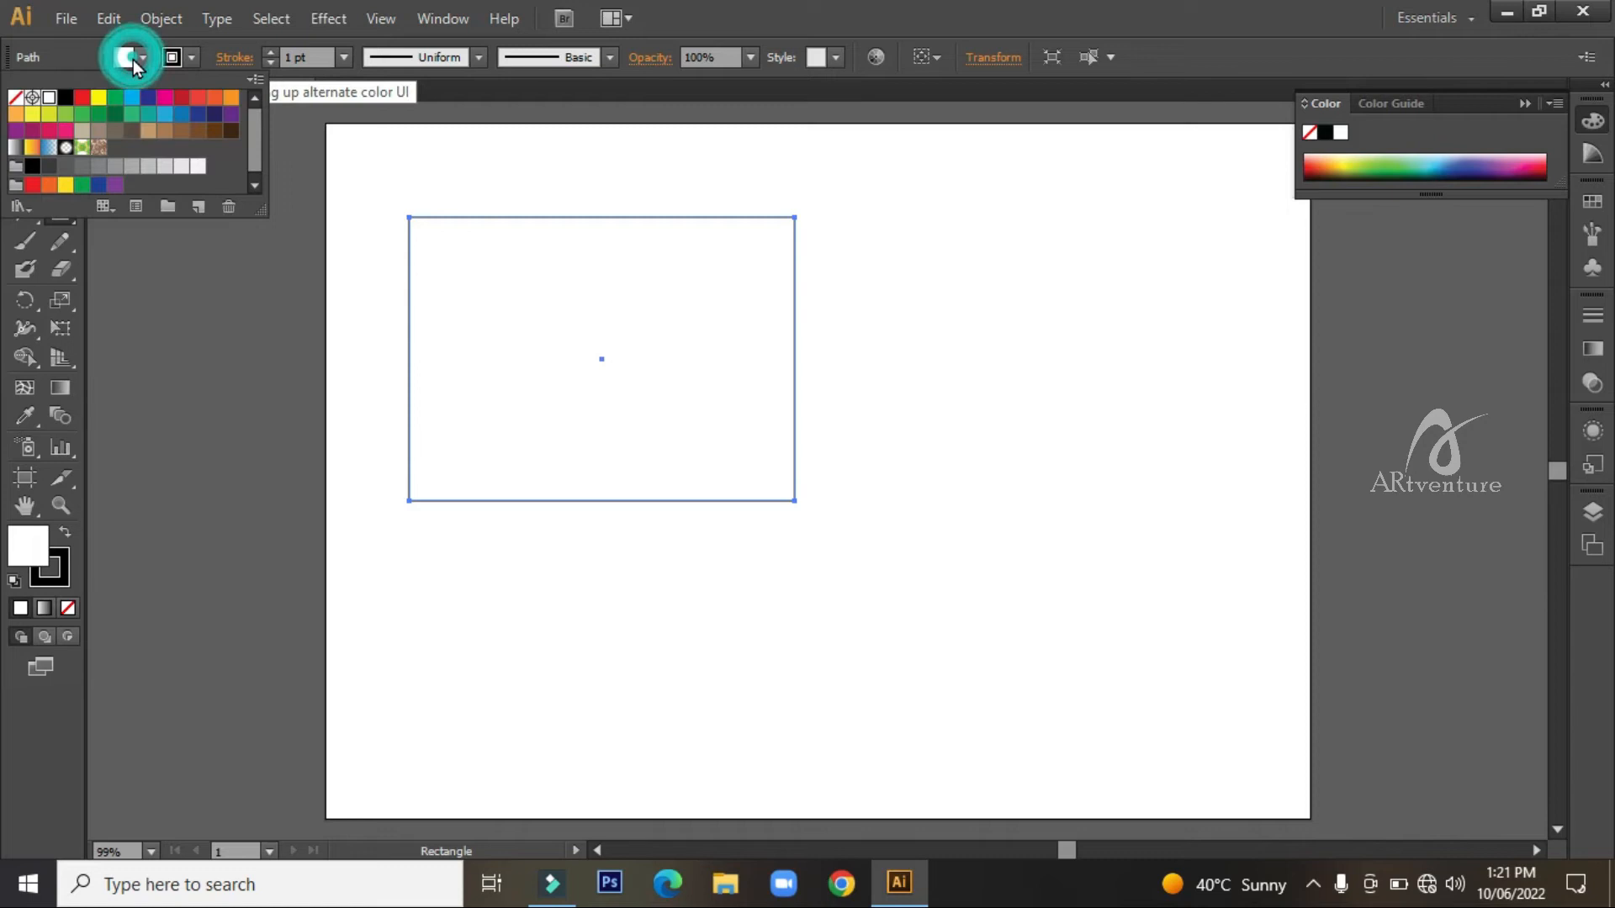
left_click(83, 99)
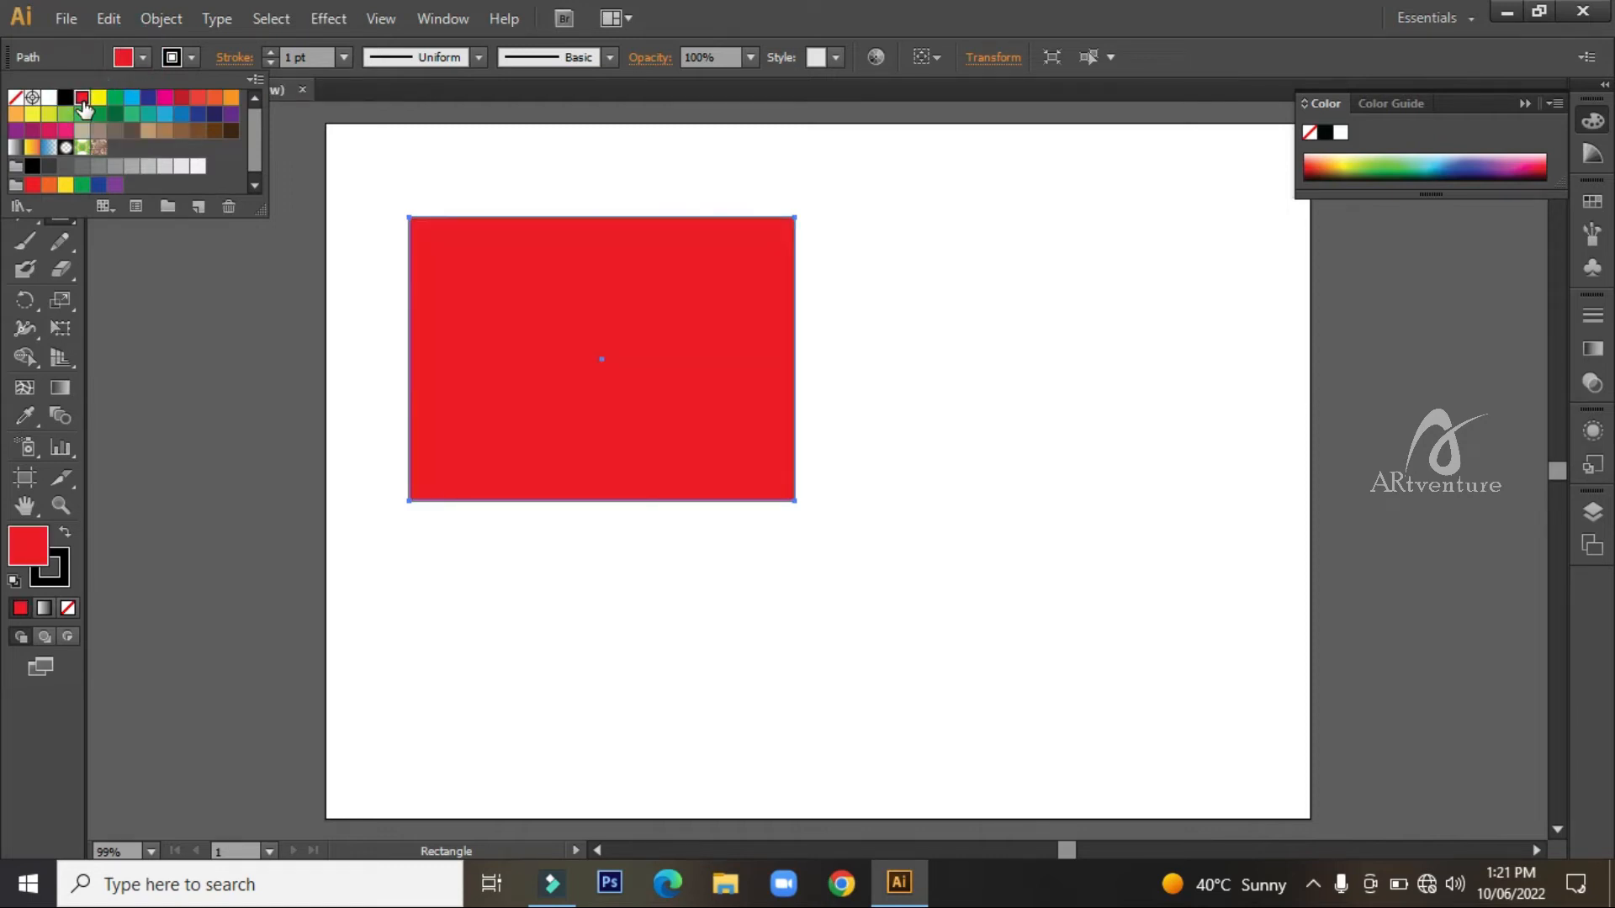
- Increase the red rectangle's black stroke weight to 17 pt
left_click(175, 61)
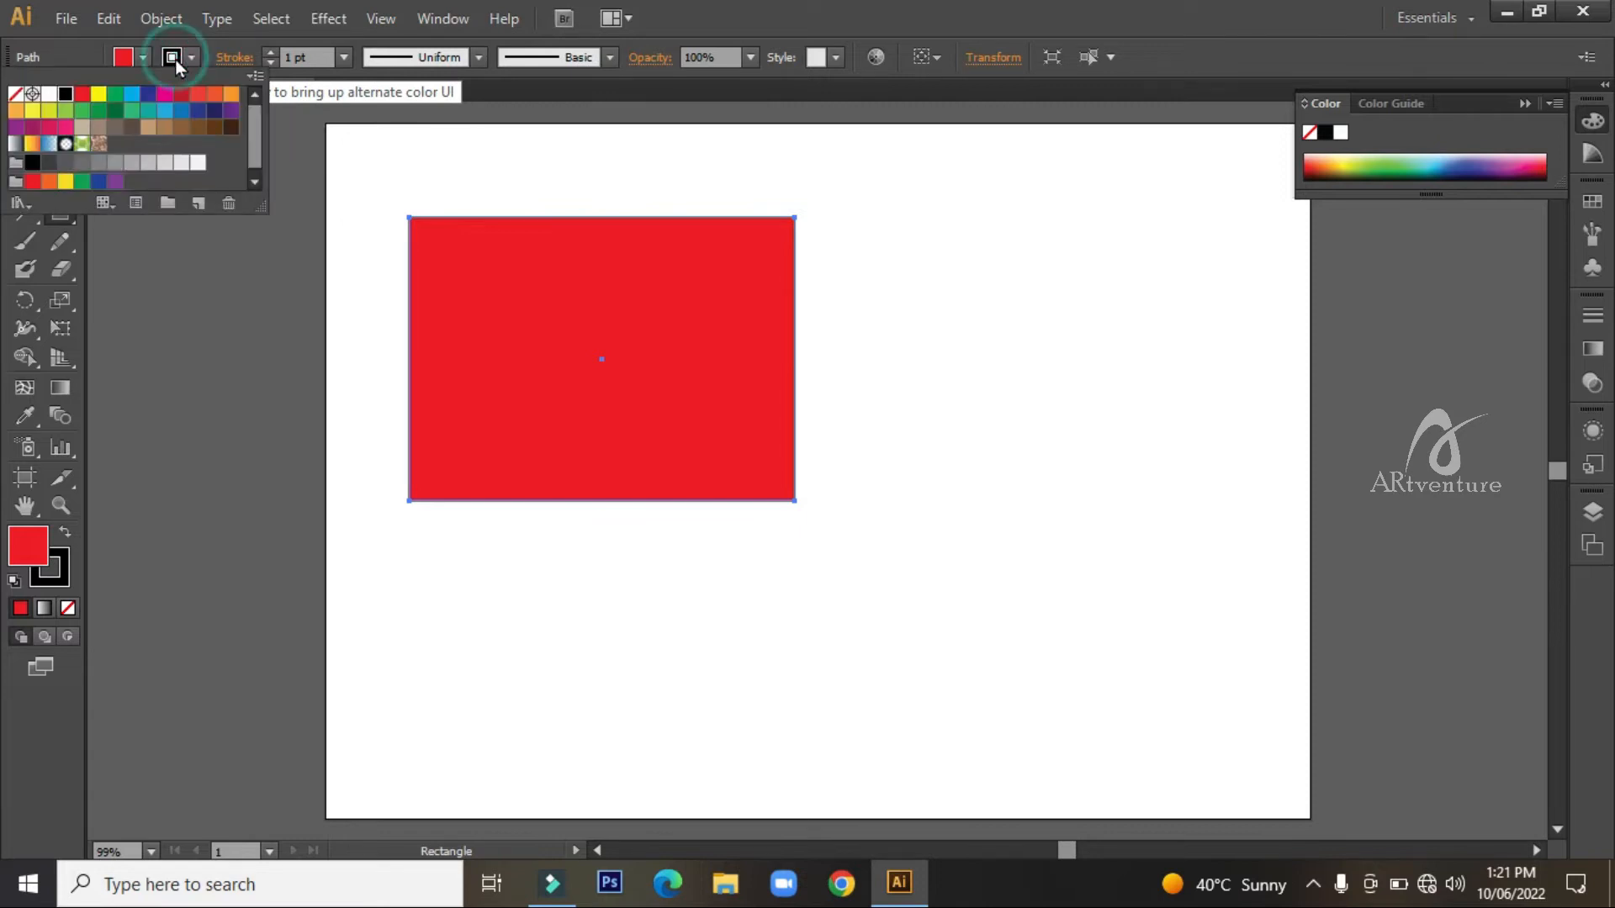
left_click(195, 61)
left_click(175, 55)
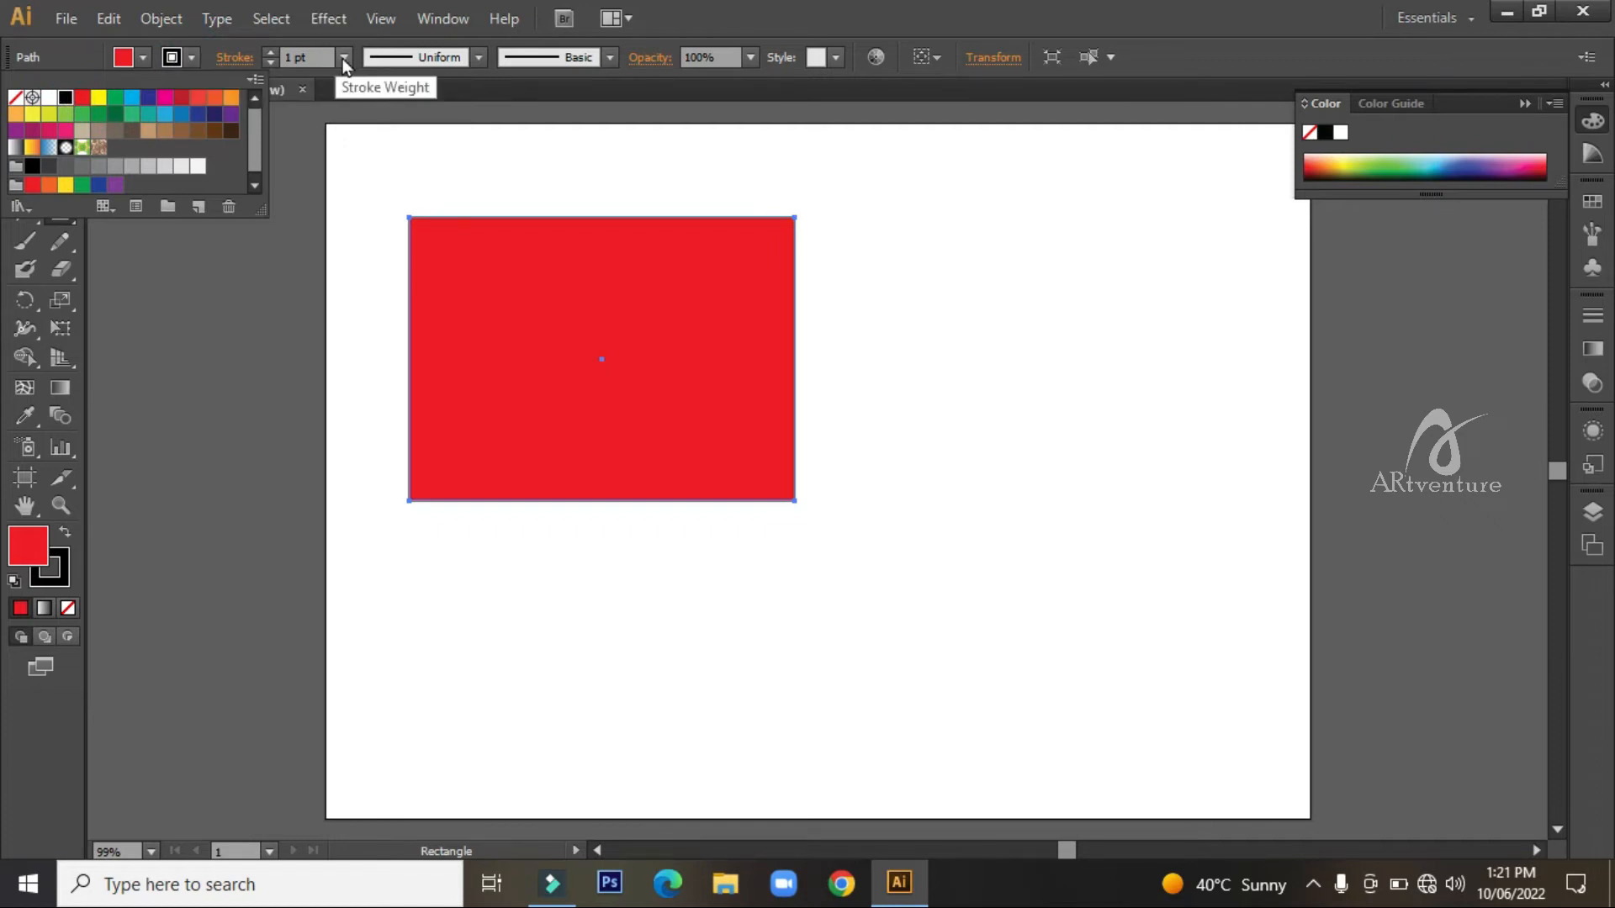
left_click(268, 54)
left_click(268, 54)
left_click(267, 54)
left_click(267, 54)
left_click(268, 54)
left_click(267, 54)
left_click(268, 54)
left_click(270, 53)
left_click(270, 53)
left_click(270, 53)
left_click(270, 52)
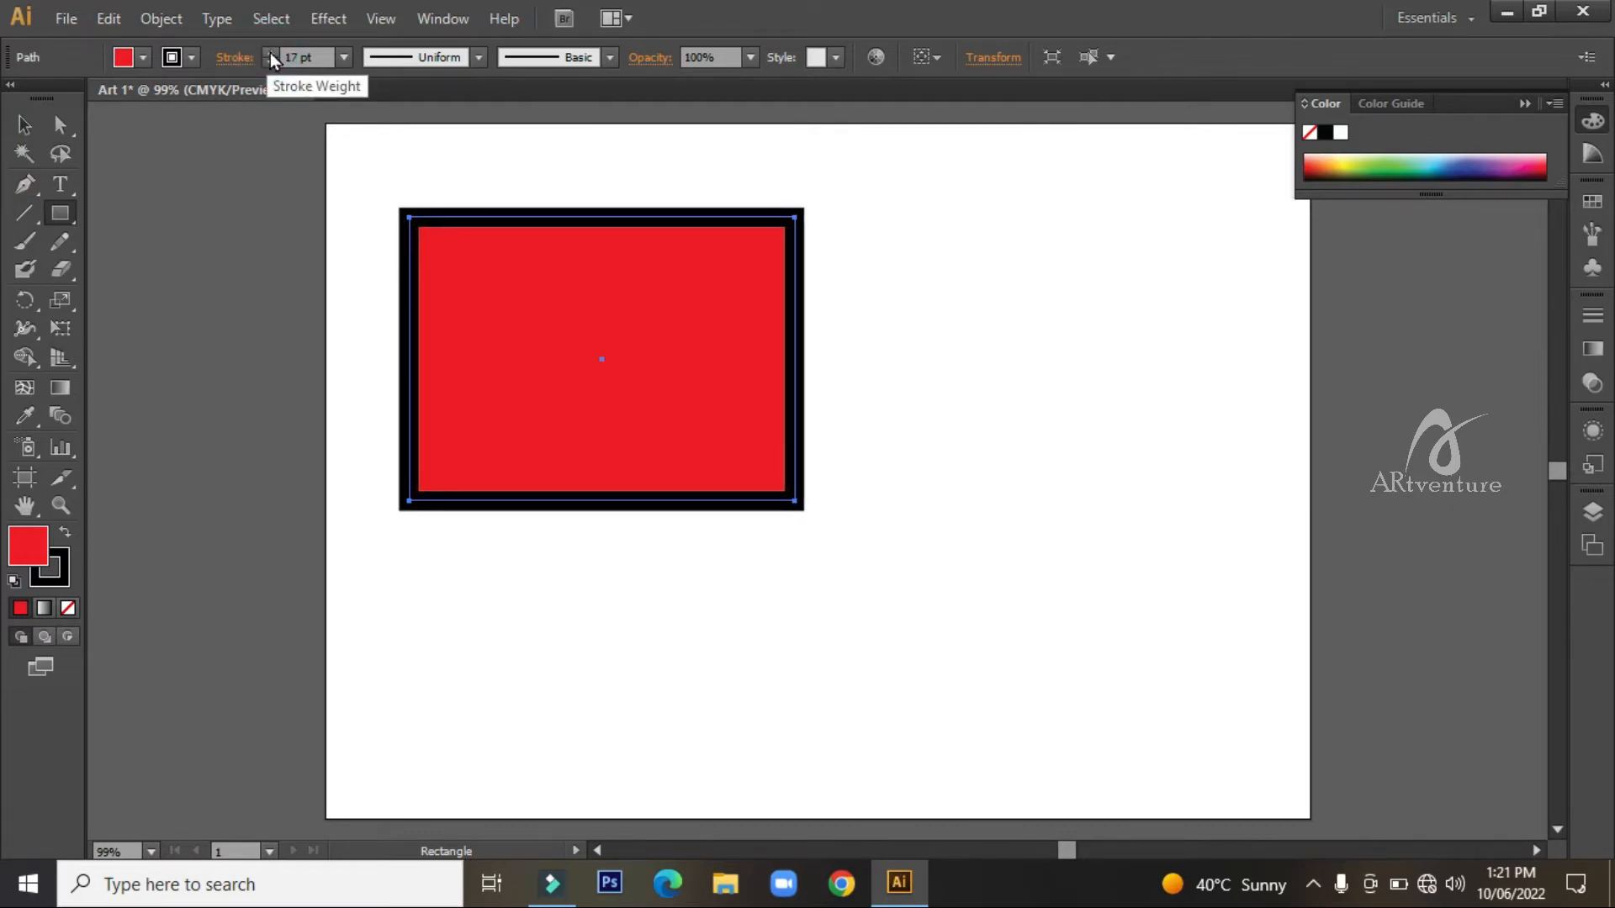
- Try several variable width profiles on the rectangle's stroke, including the tapered wedge, ending with Width Profile 6
left_click(479, 57)
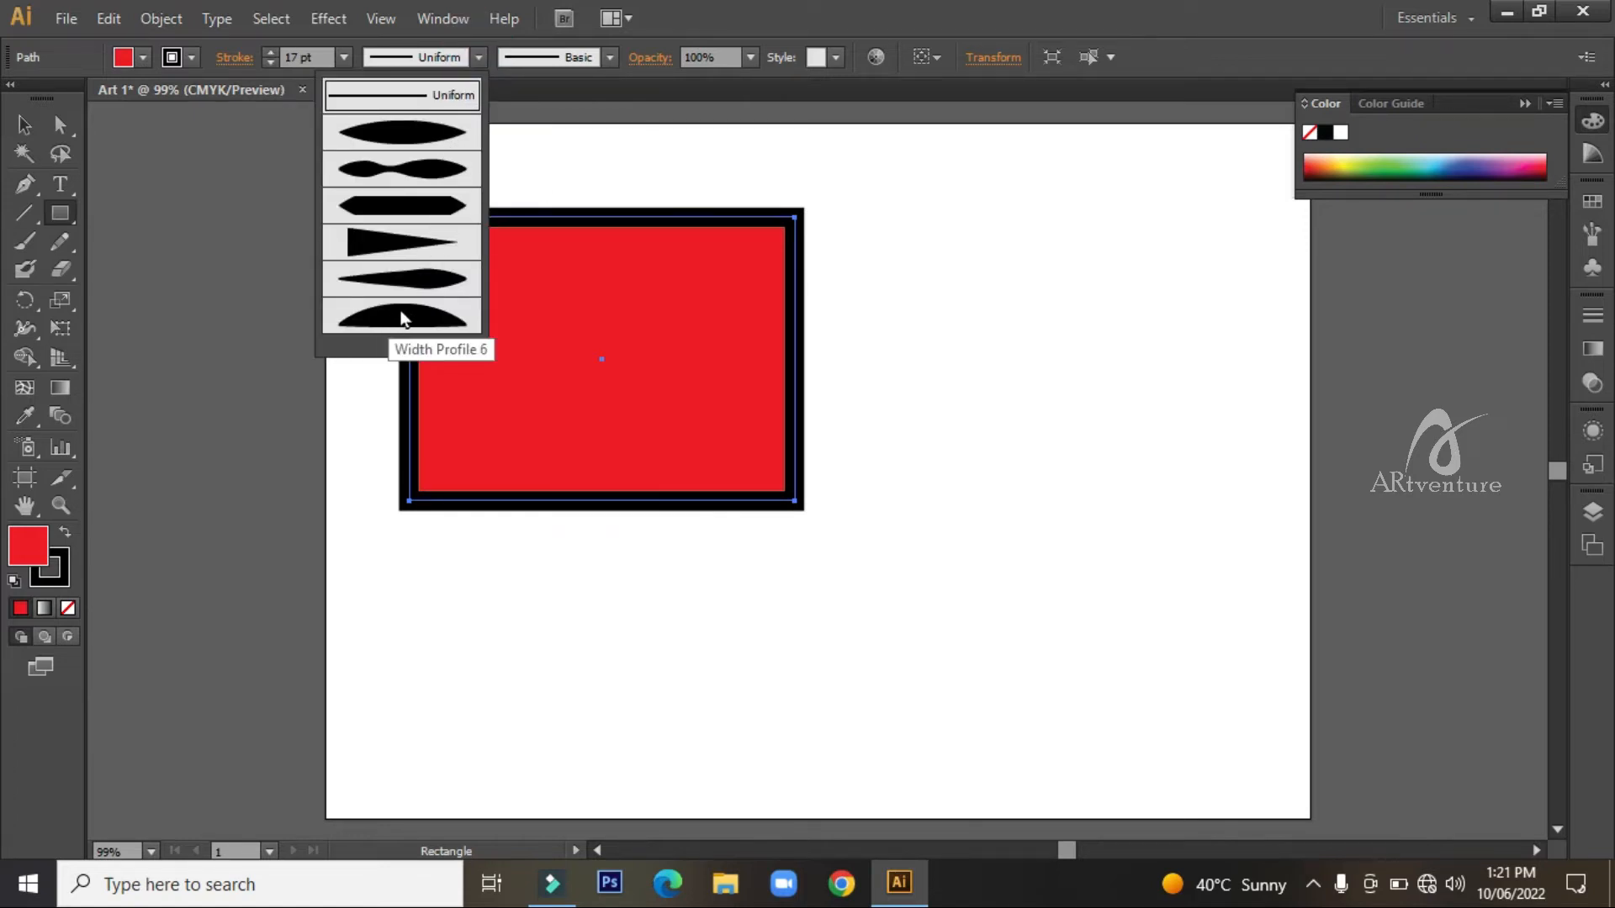
left_click(390, 133)
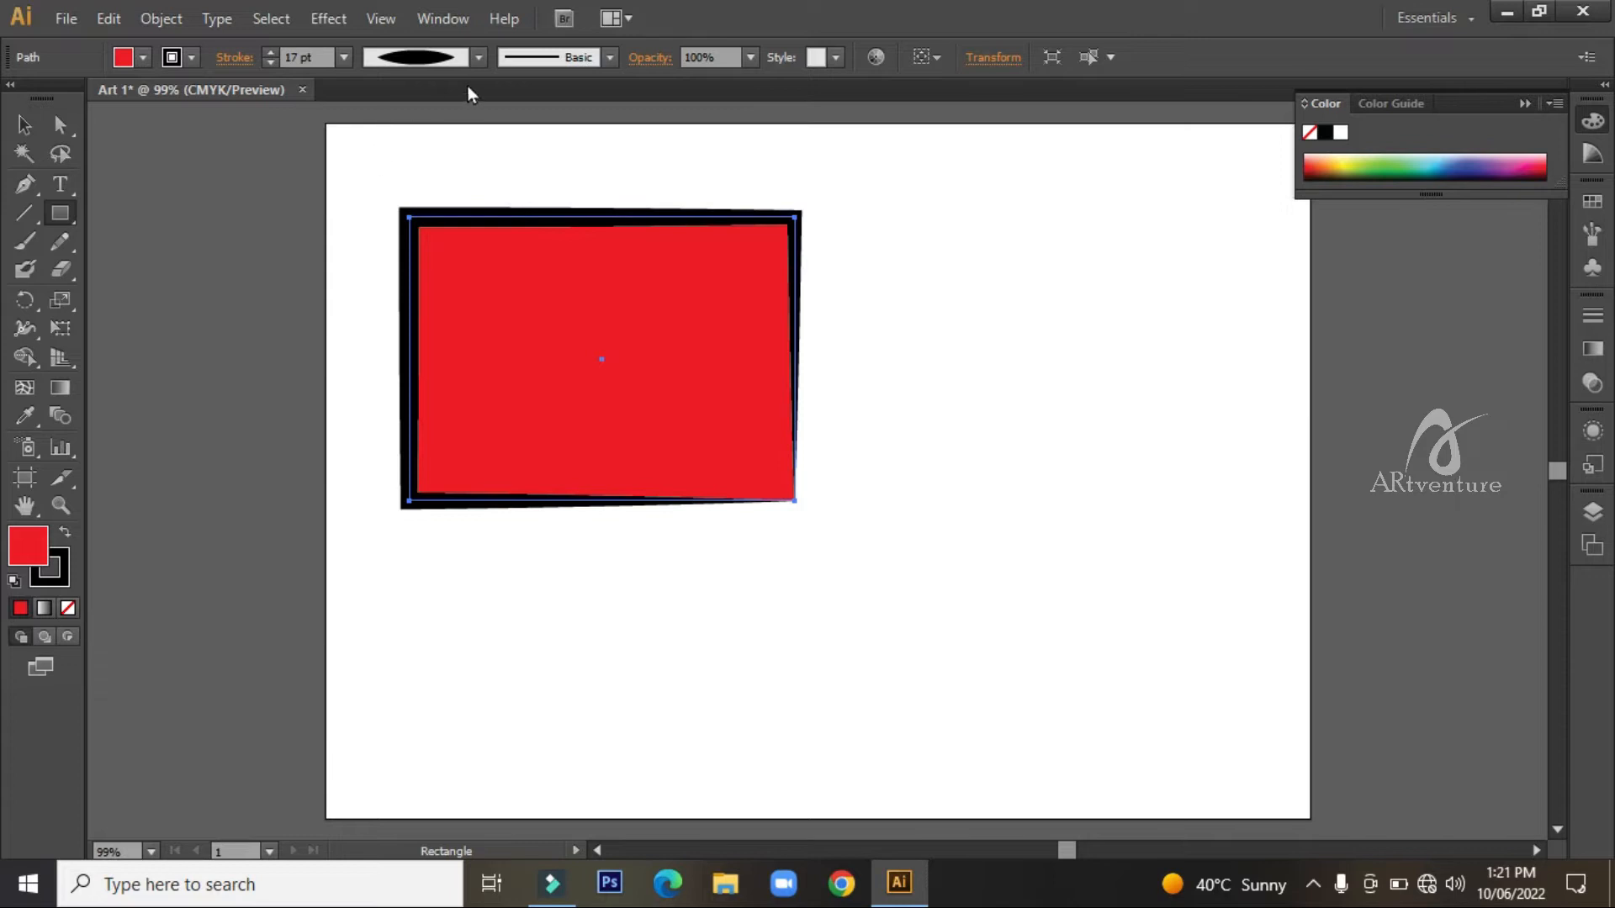
left_click(479, 57)
left_click(398, 234)
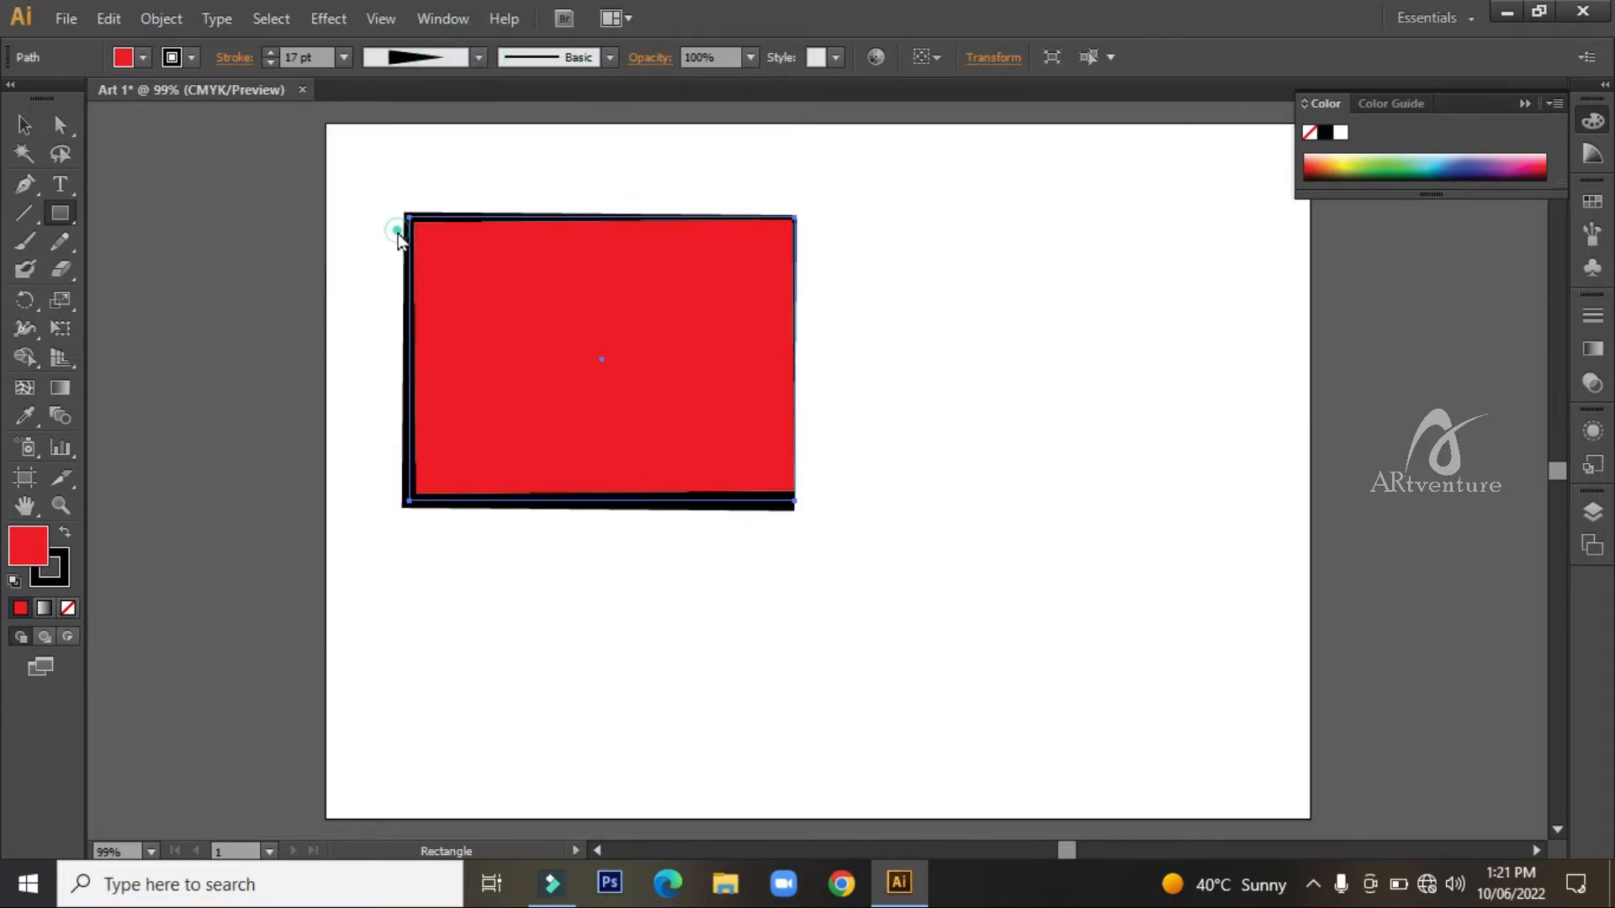
left_click(478, 56)
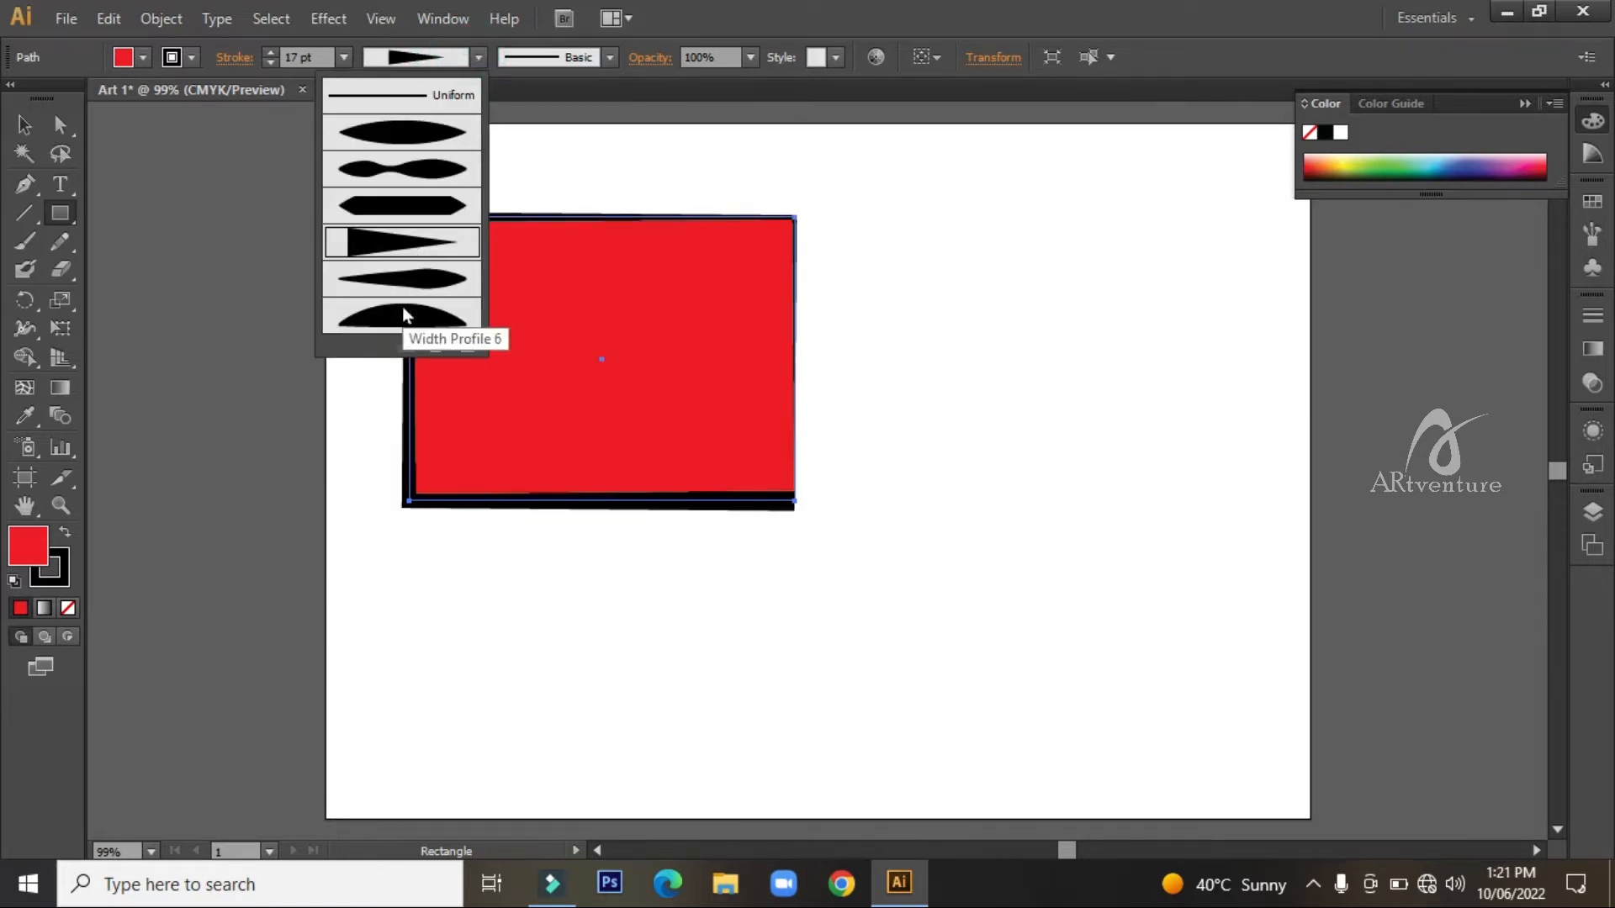
left_click(403, 315)
left_click(480, 59)
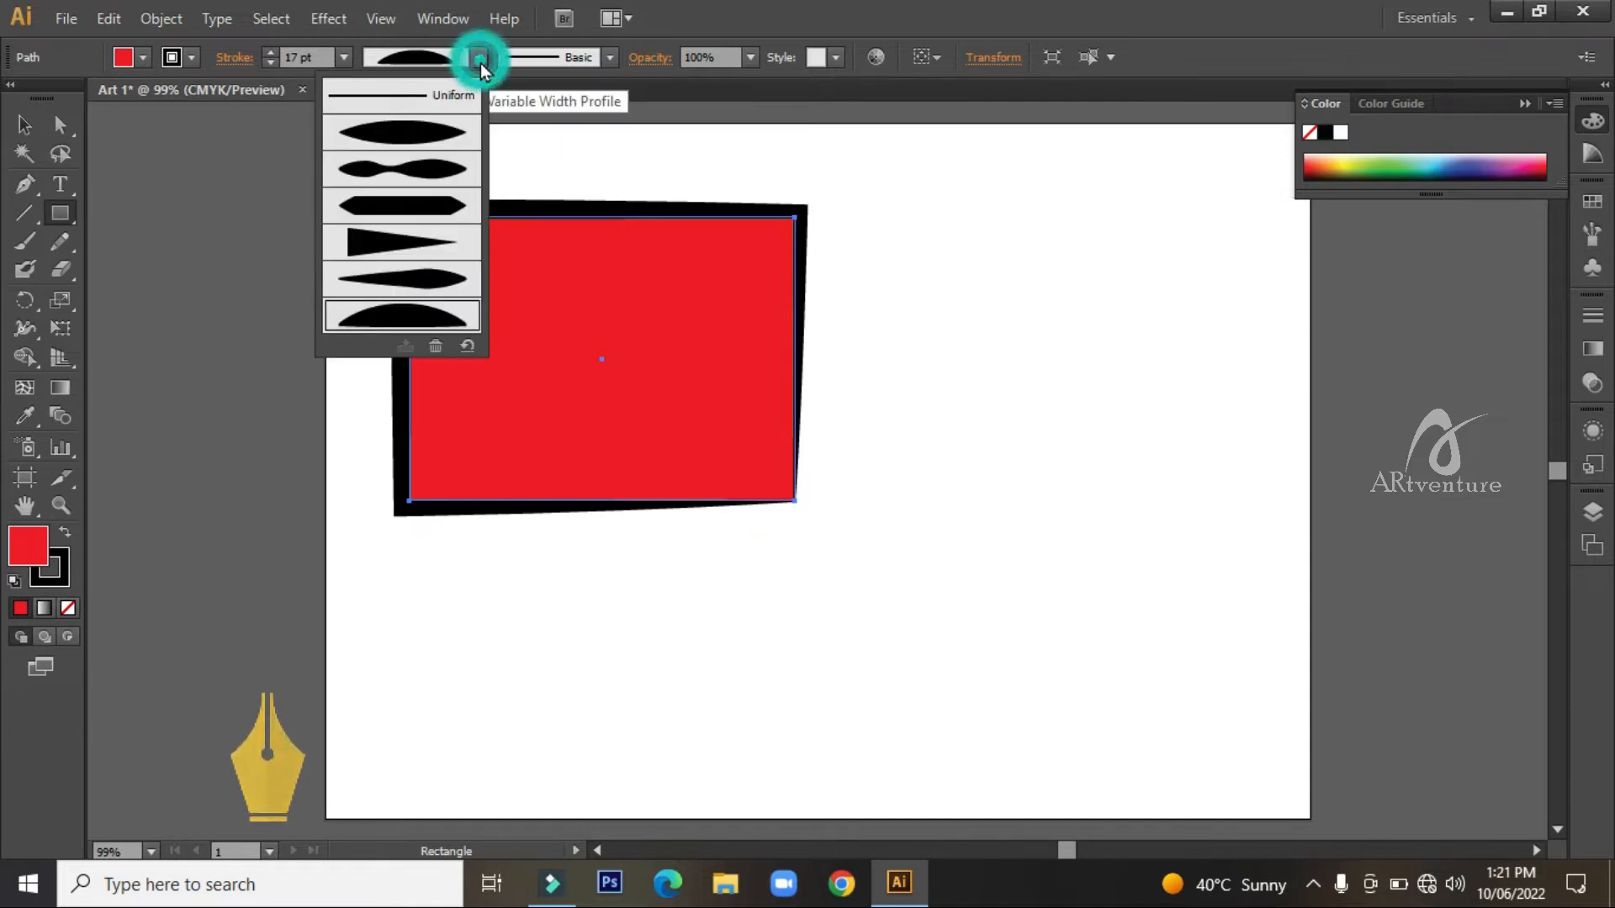
- Try the rough charcoal-like, Mop and Cut Here brushes on the rectangle's stroke, ending with Mop
left_click(611, 59)
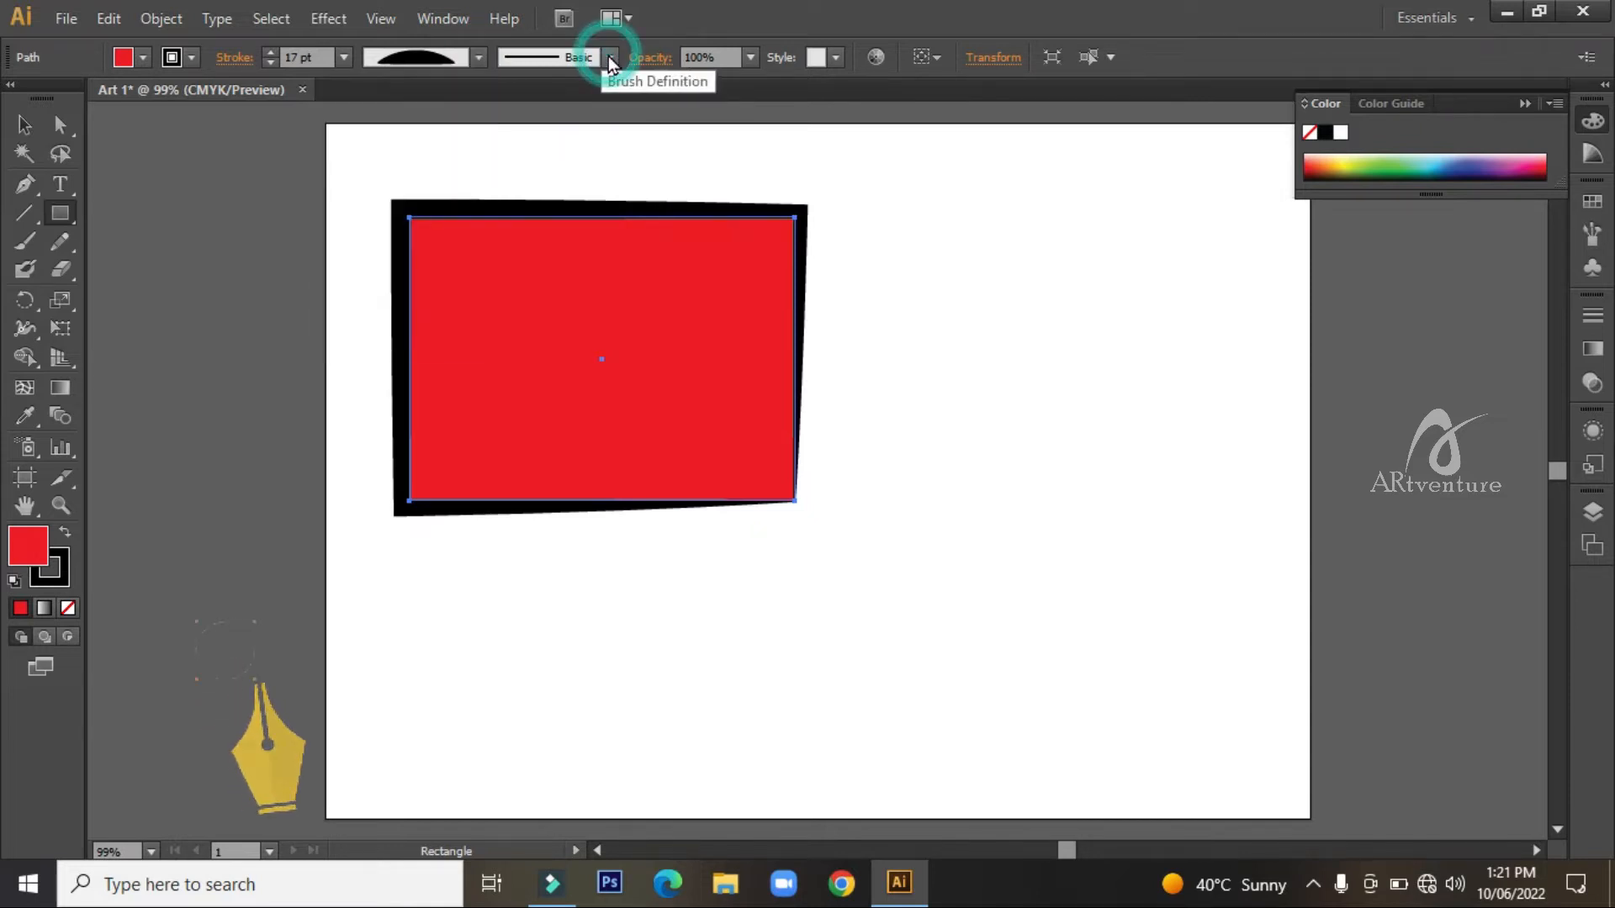
scroll(532, 182, "down", 3)
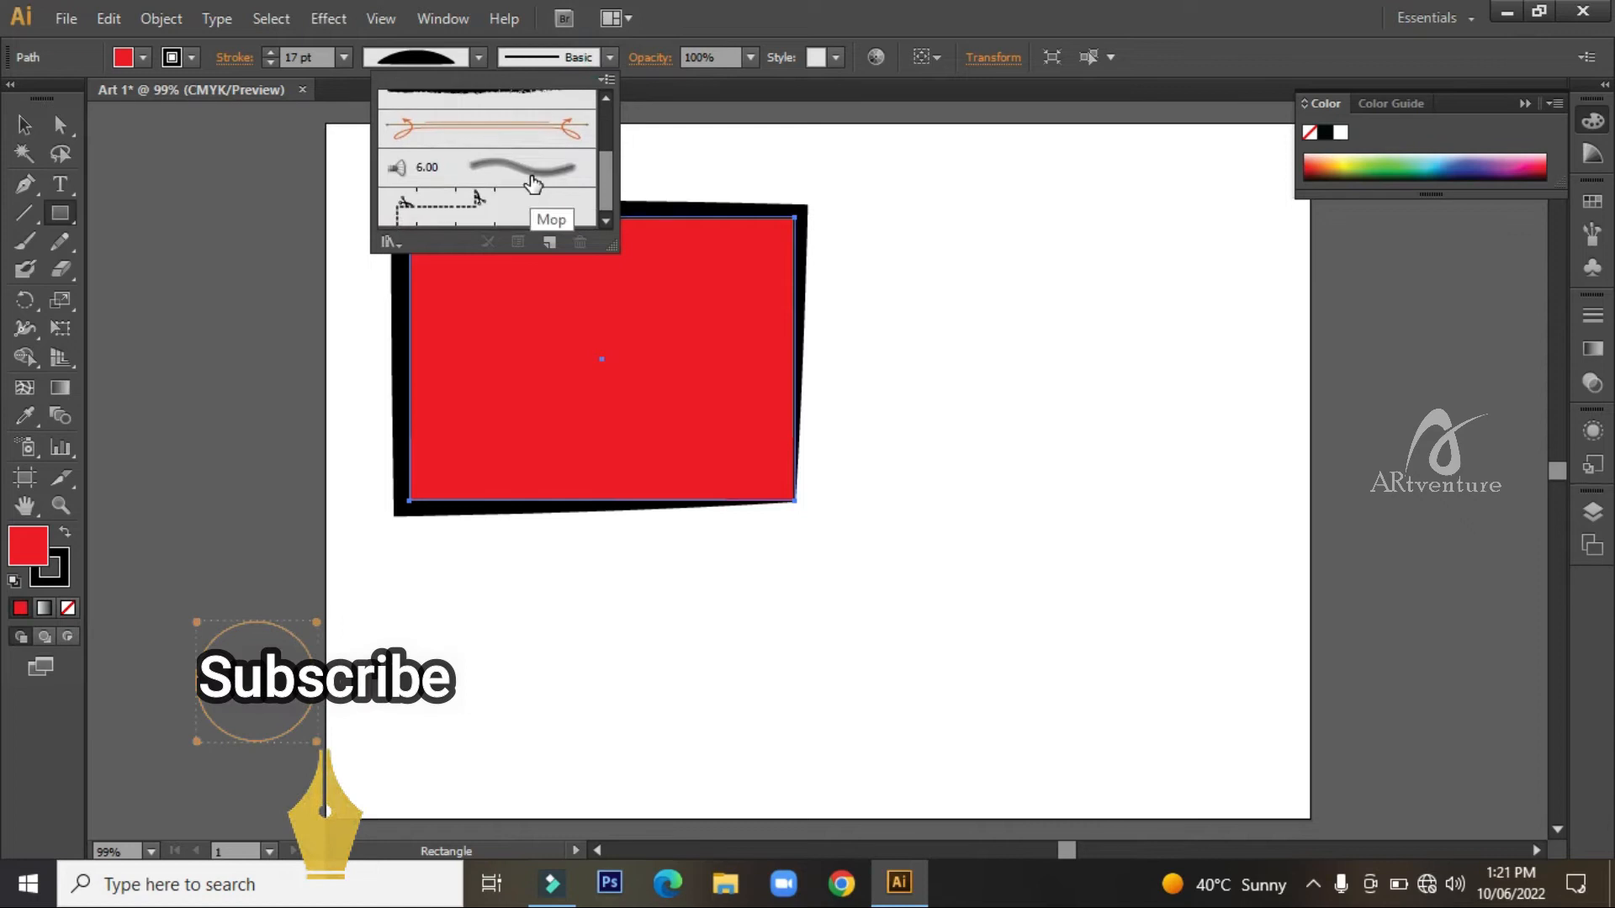
scroll(532, 182, "up", 3)
left_click(524, 182)
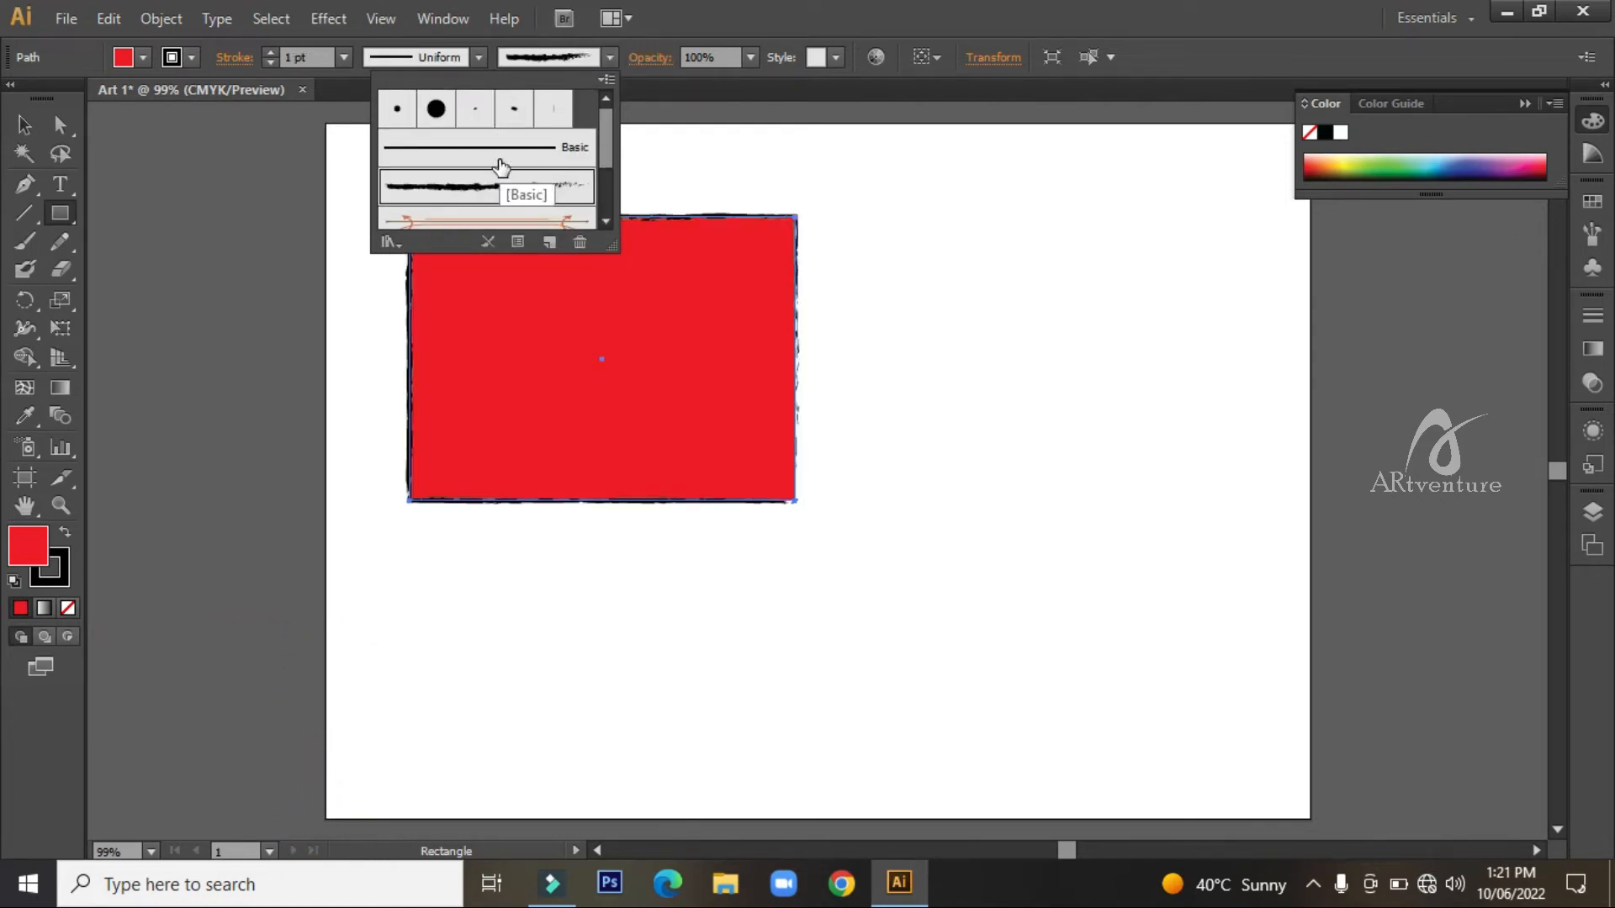
scroll(502, 166, "down", 3)
left_click(501, 167)
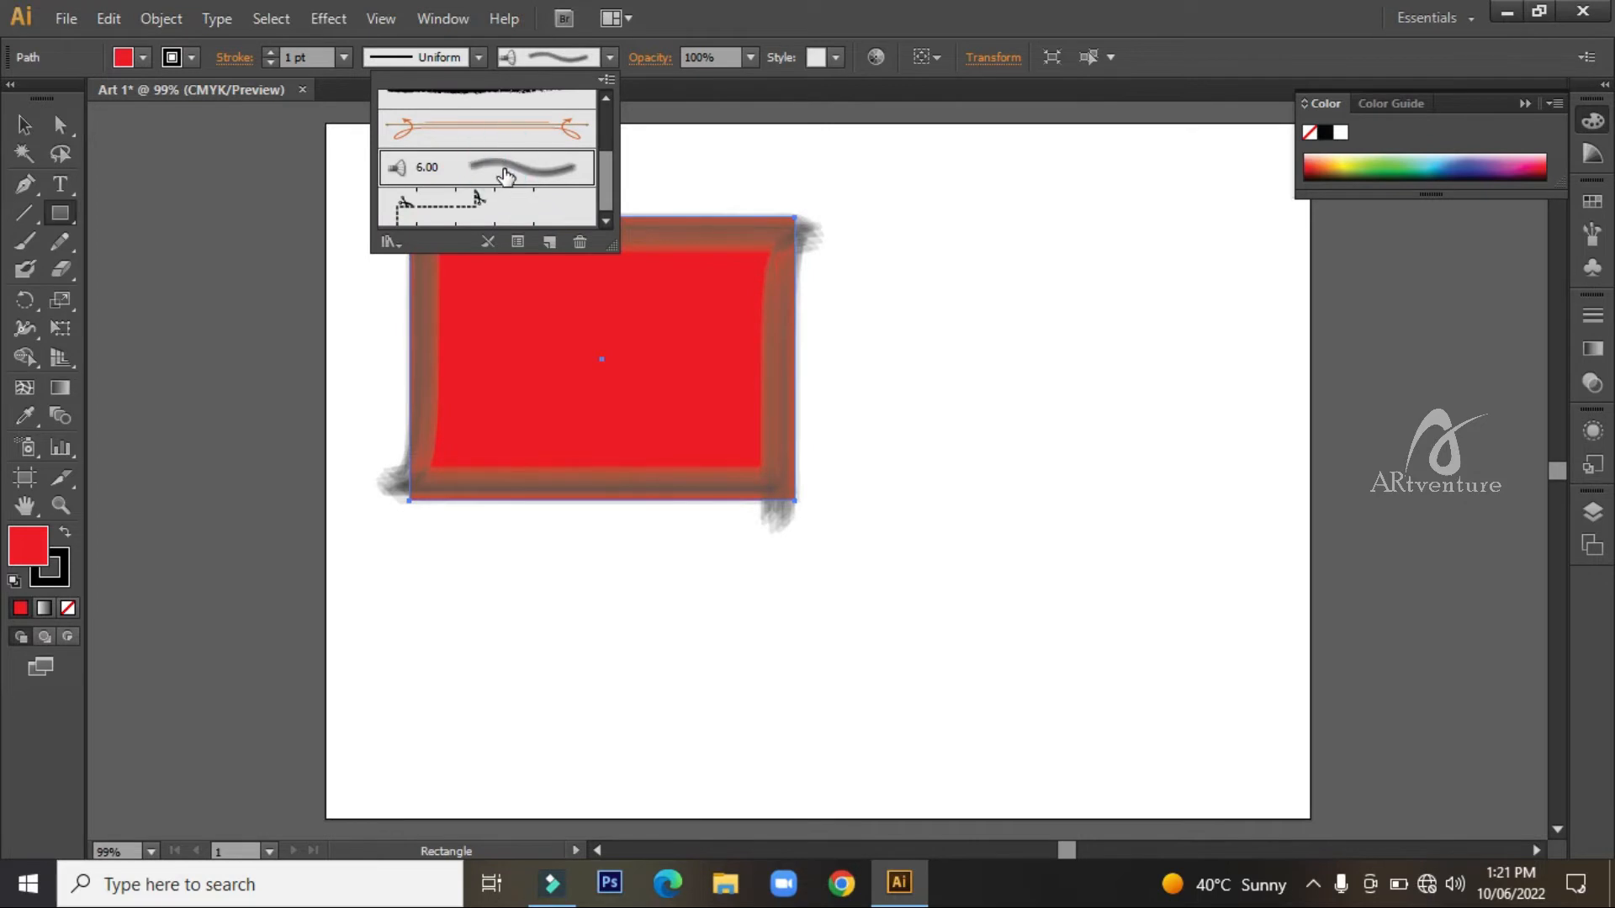
left_click(460, 200)
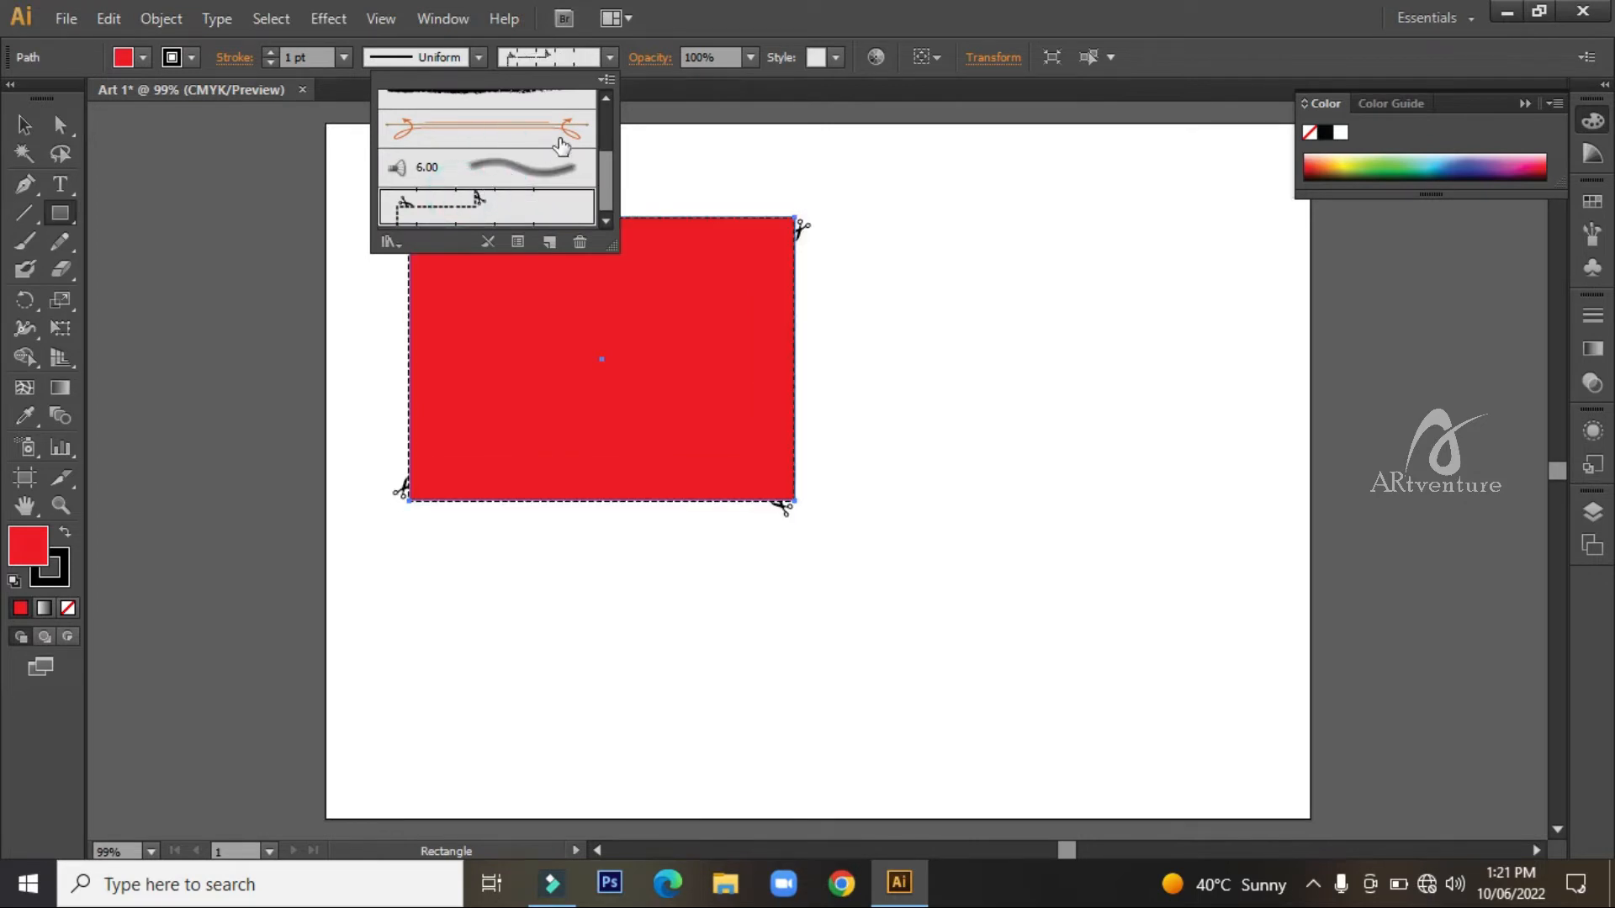
left_click(533, 162)
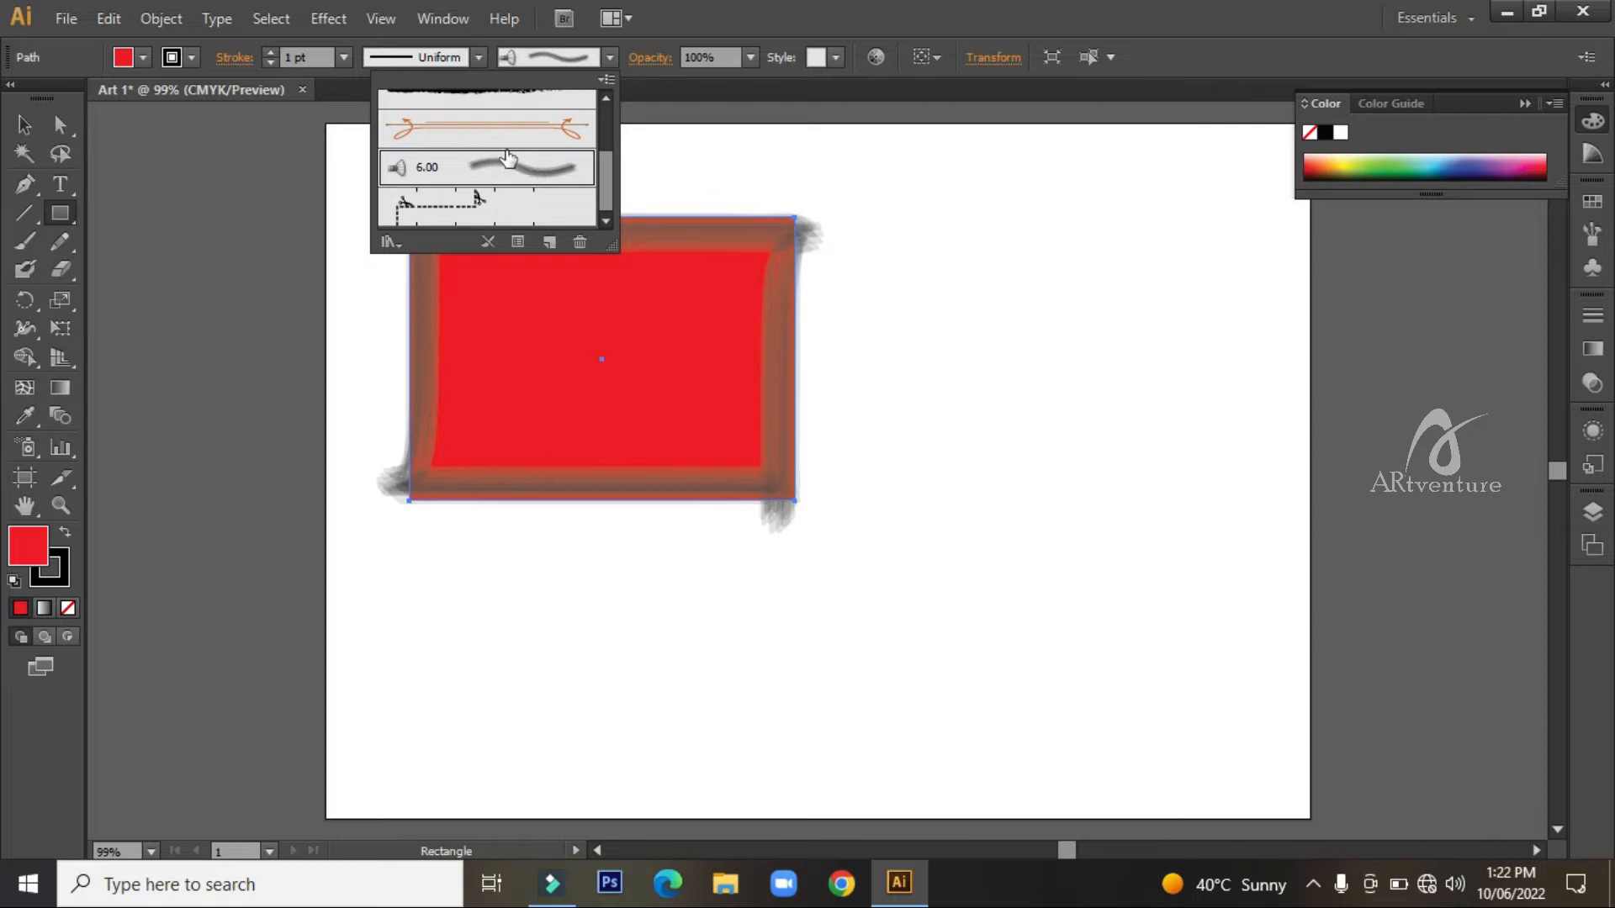
- Reset the rectangle's stroke to the Basic brush and apply the Cut Here brush to it
scroll(508, 157, "up", 3)
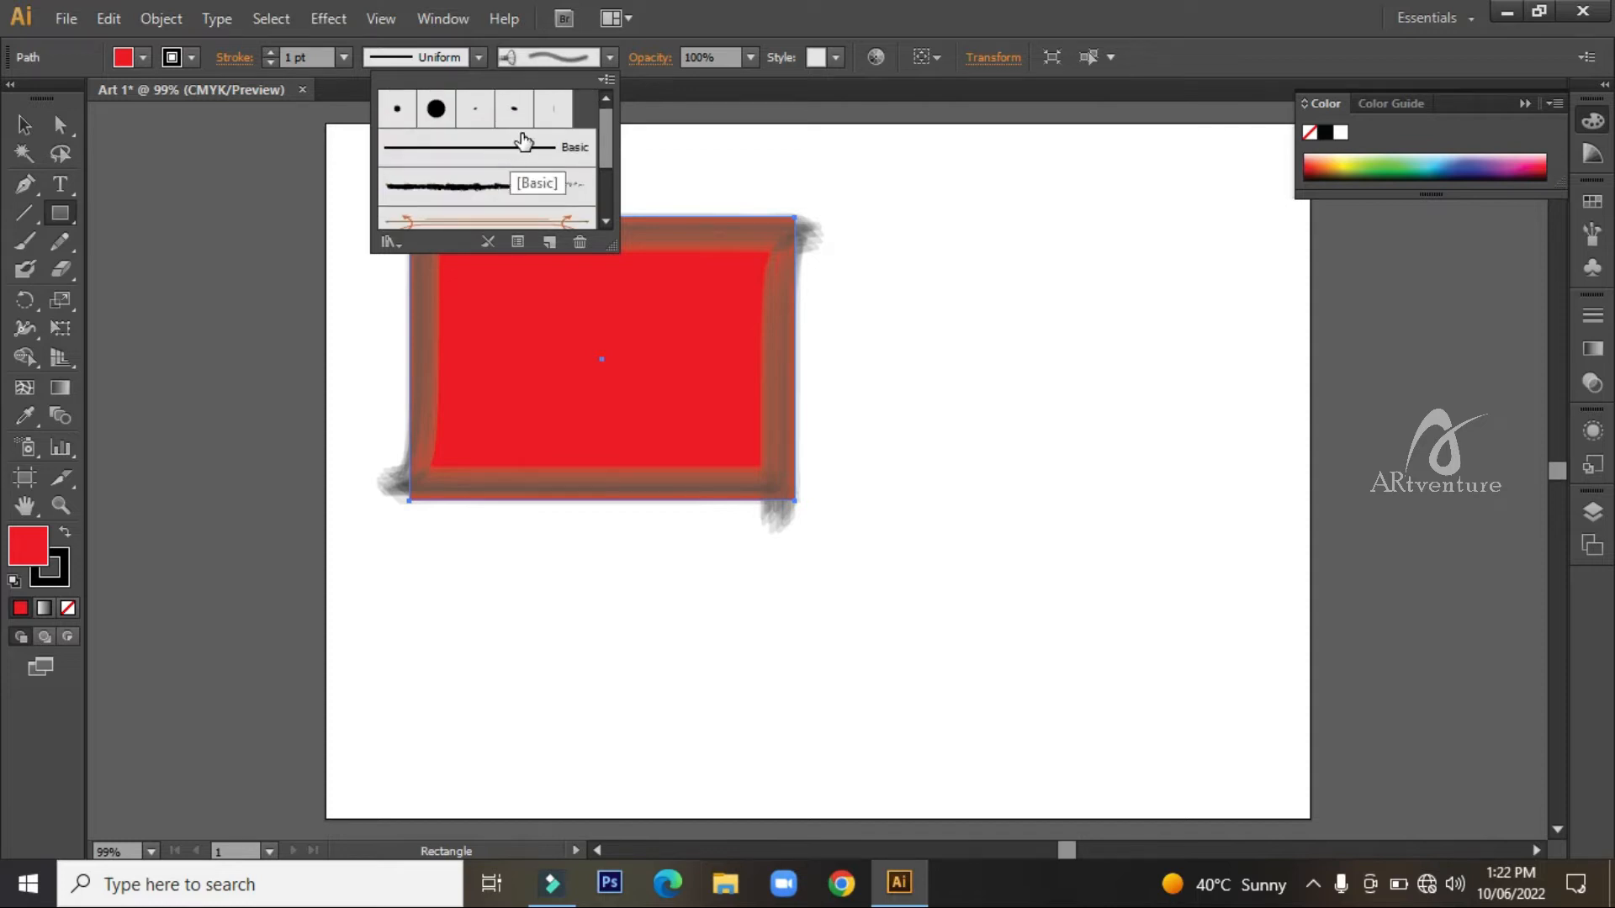
left_click(497, 174)
left_click(498, 162)
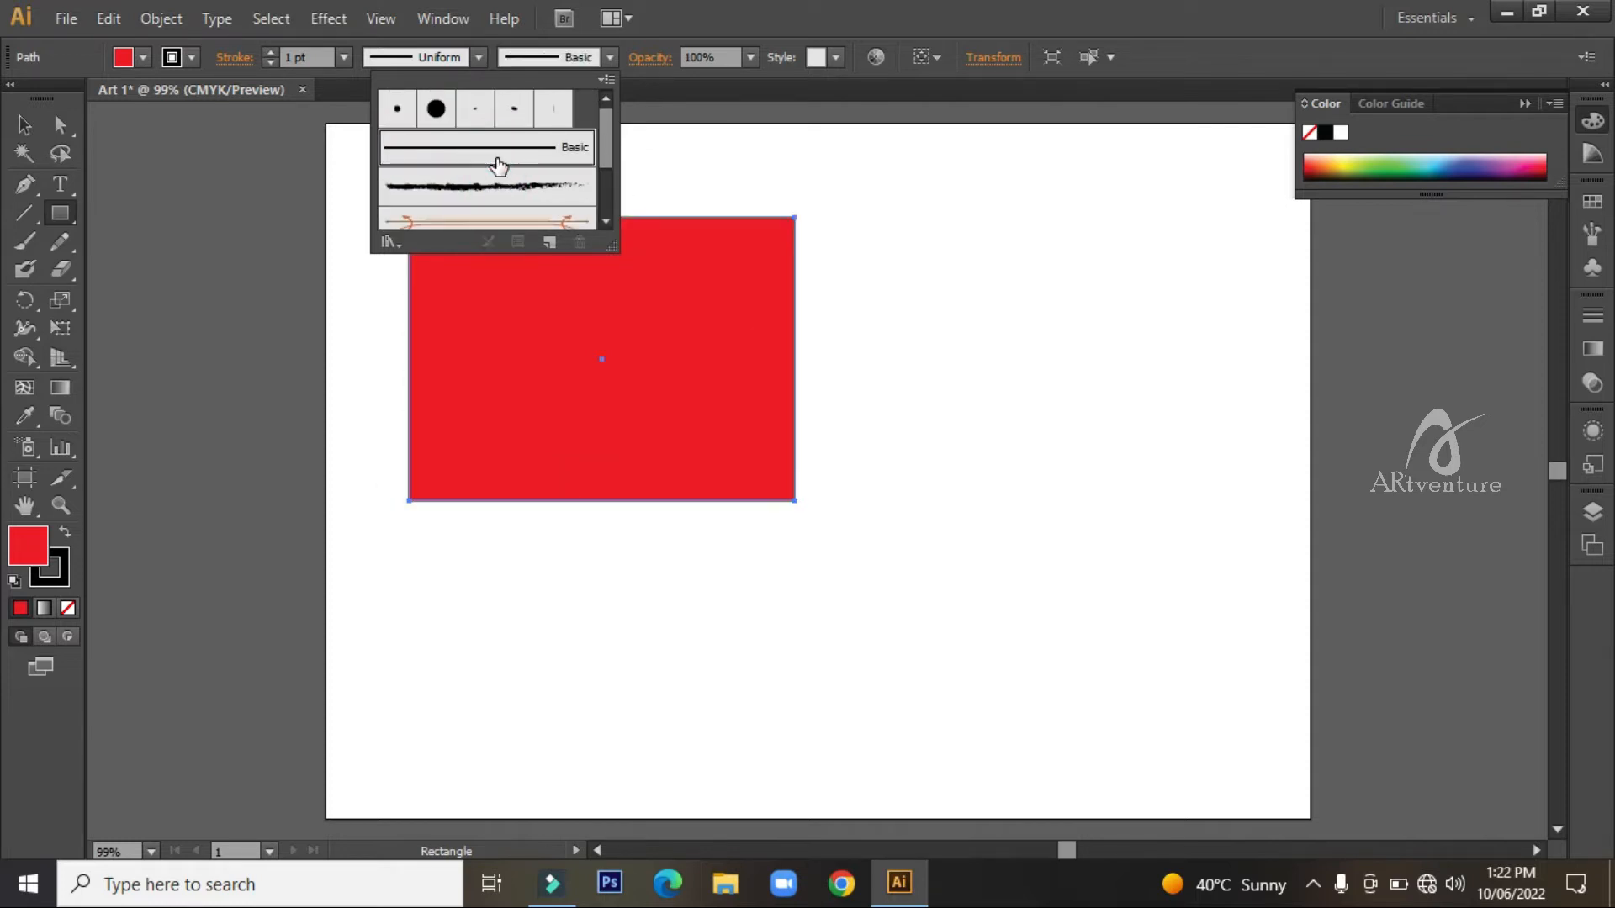
scroll(498, 165, "down", 3)
left_click(470, 200)
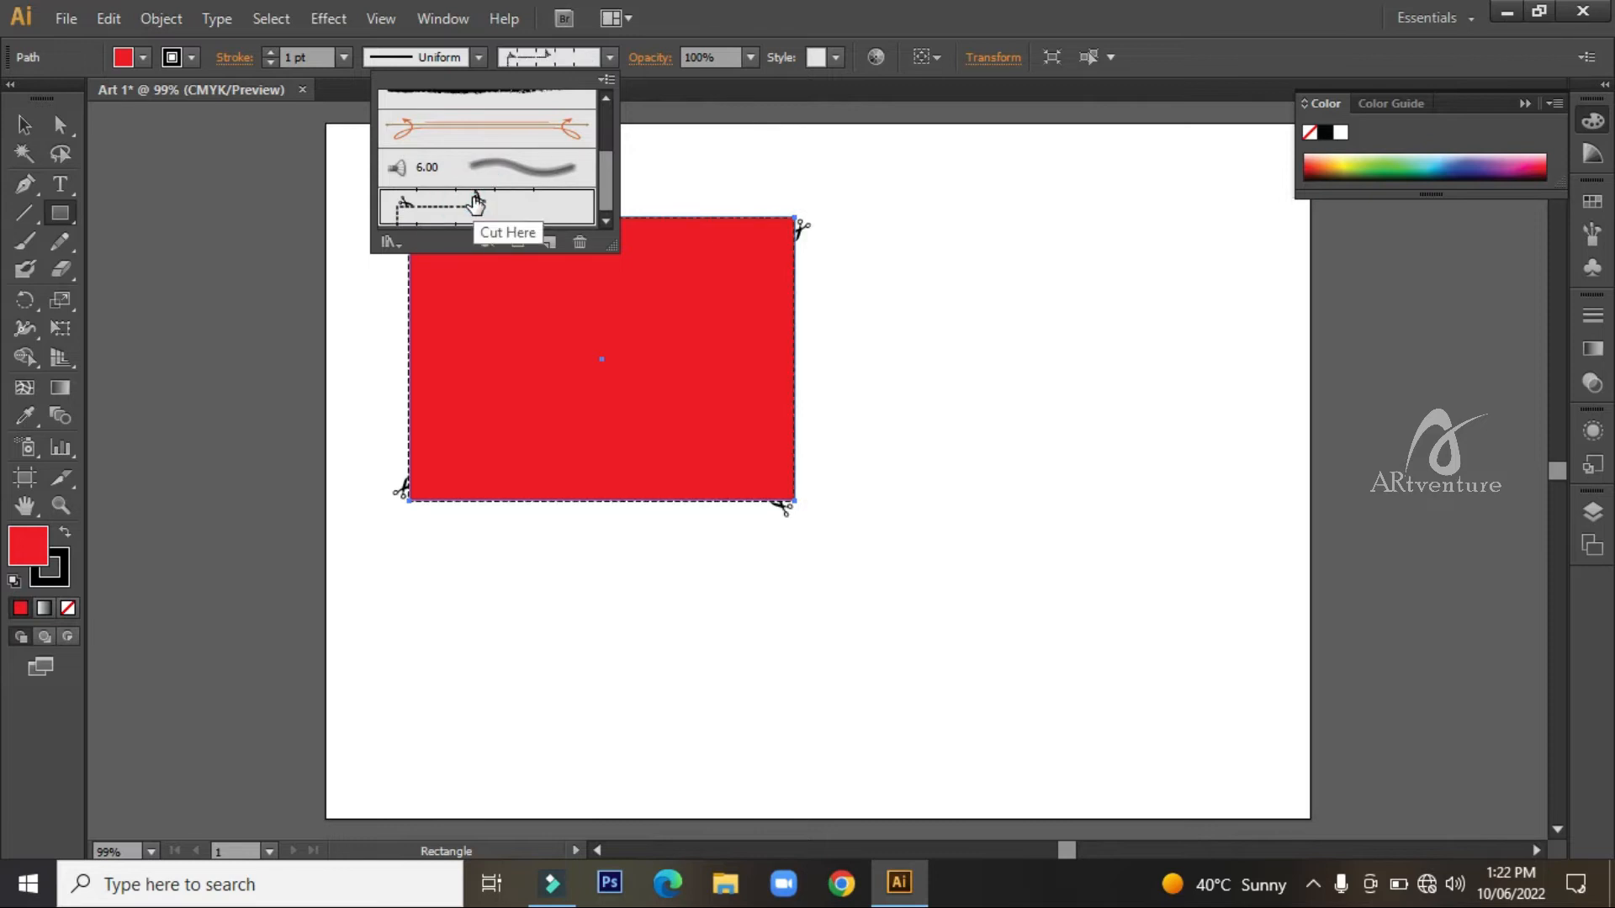
- Apply the Mop brush to the red rectangle's stroke and move the rectangle slightly higher on the artboard
left_click(495, 160)
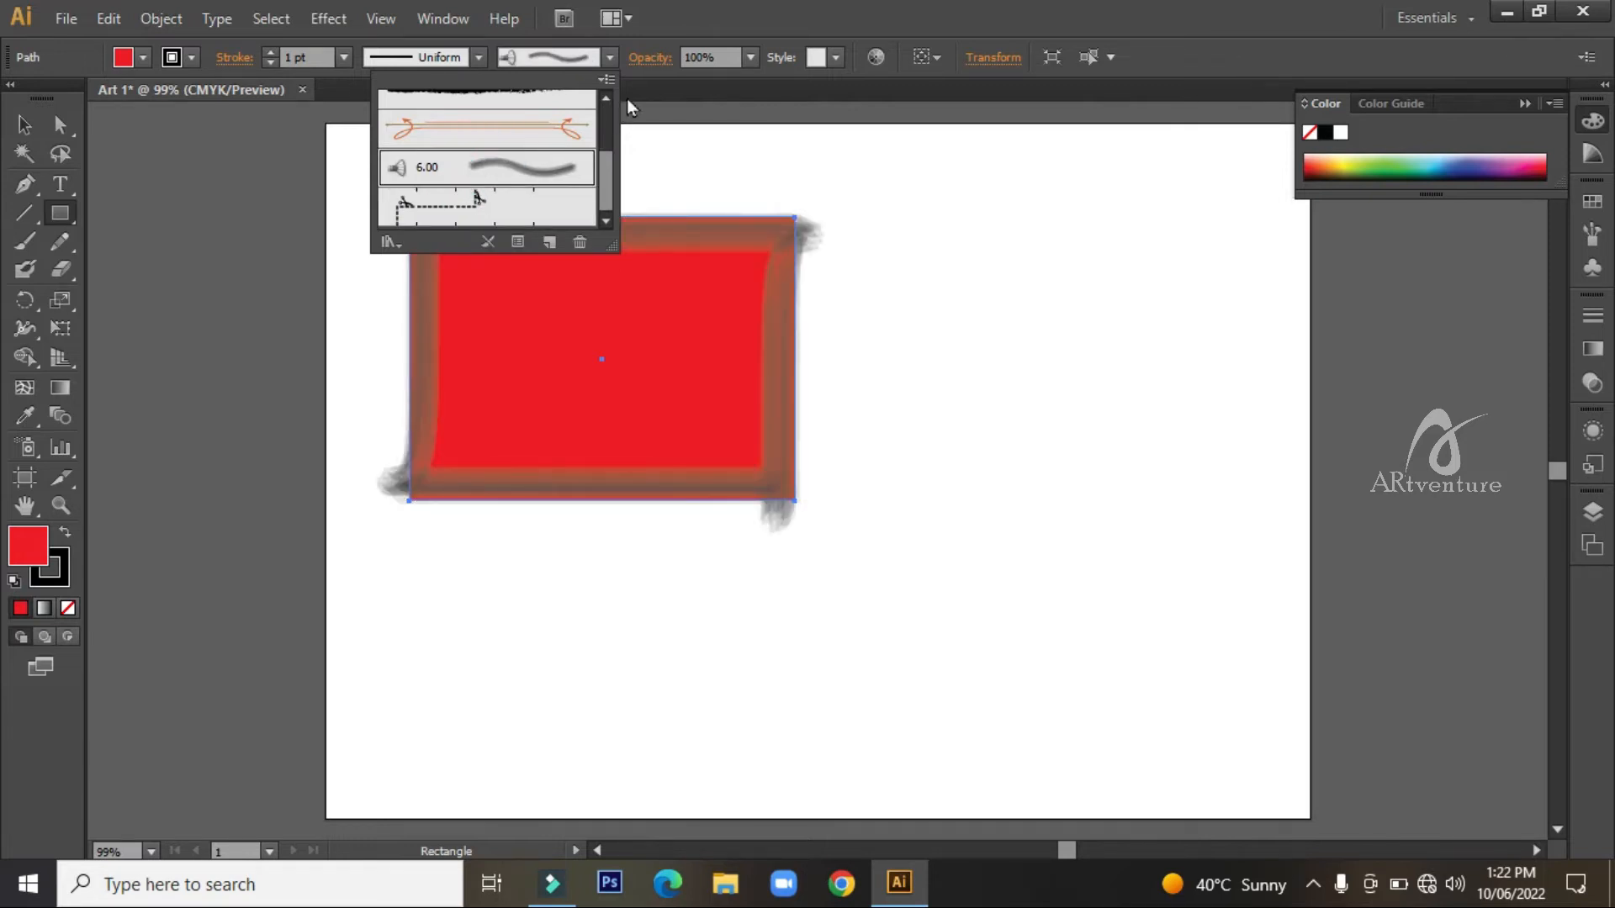
left_click(626, 47)
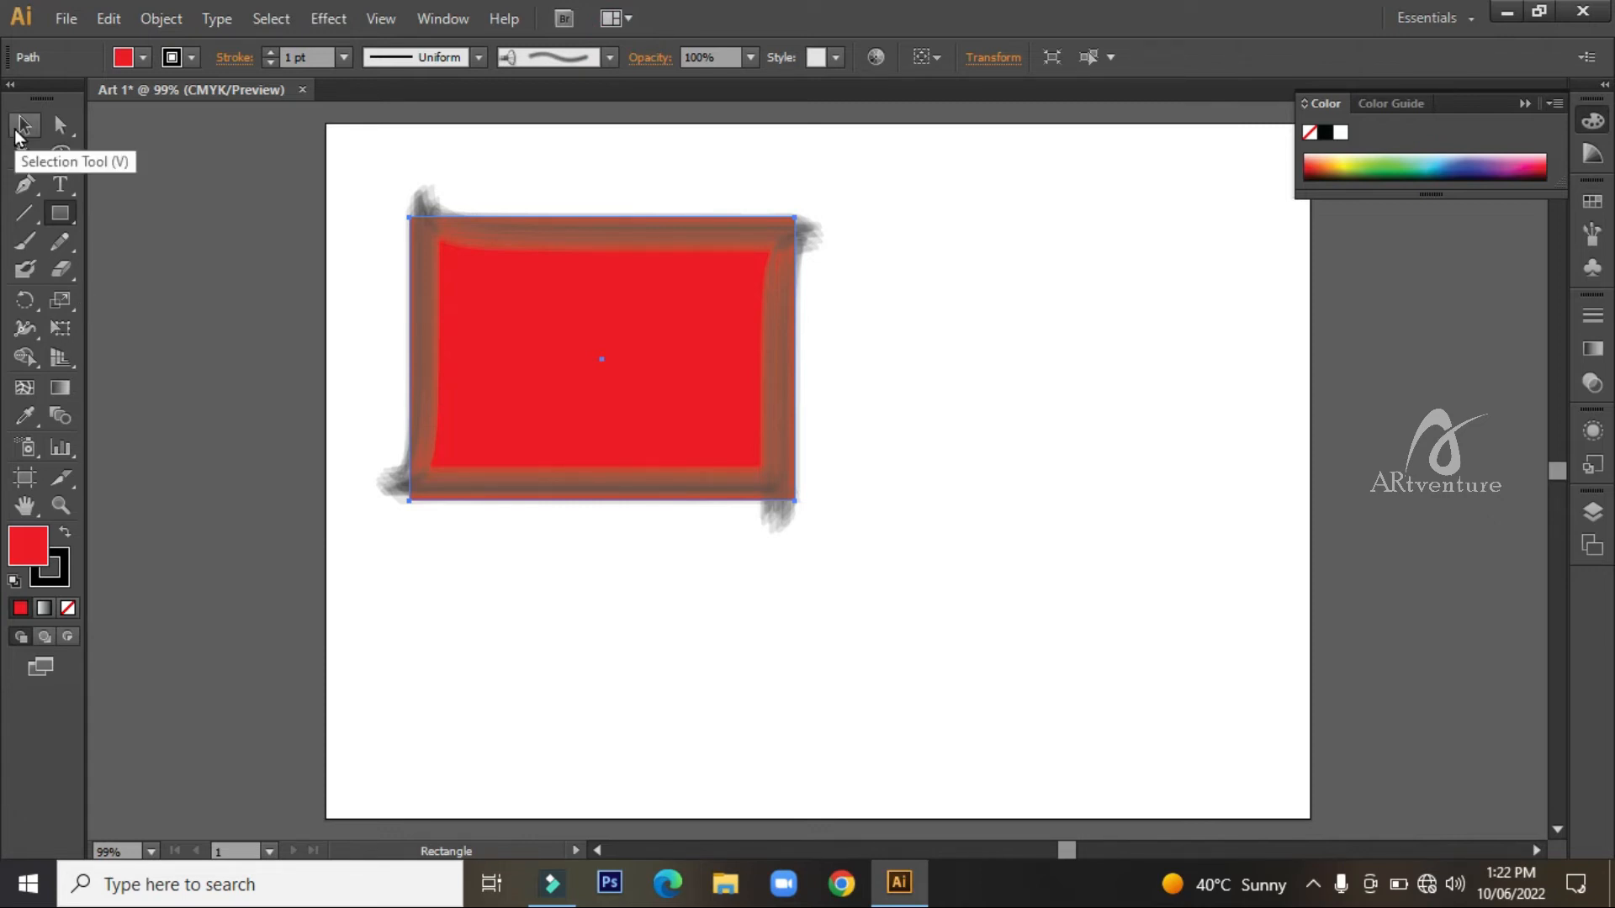
left_click(19, 126)
left_click(565, 343)
left_click_drag(552, 367, 620, 371)
left_click_drag(609, 371, 479, 335)
left_click_drag(701, 399, 743, 379)
left_click_drag(601, 393, 564, 395)
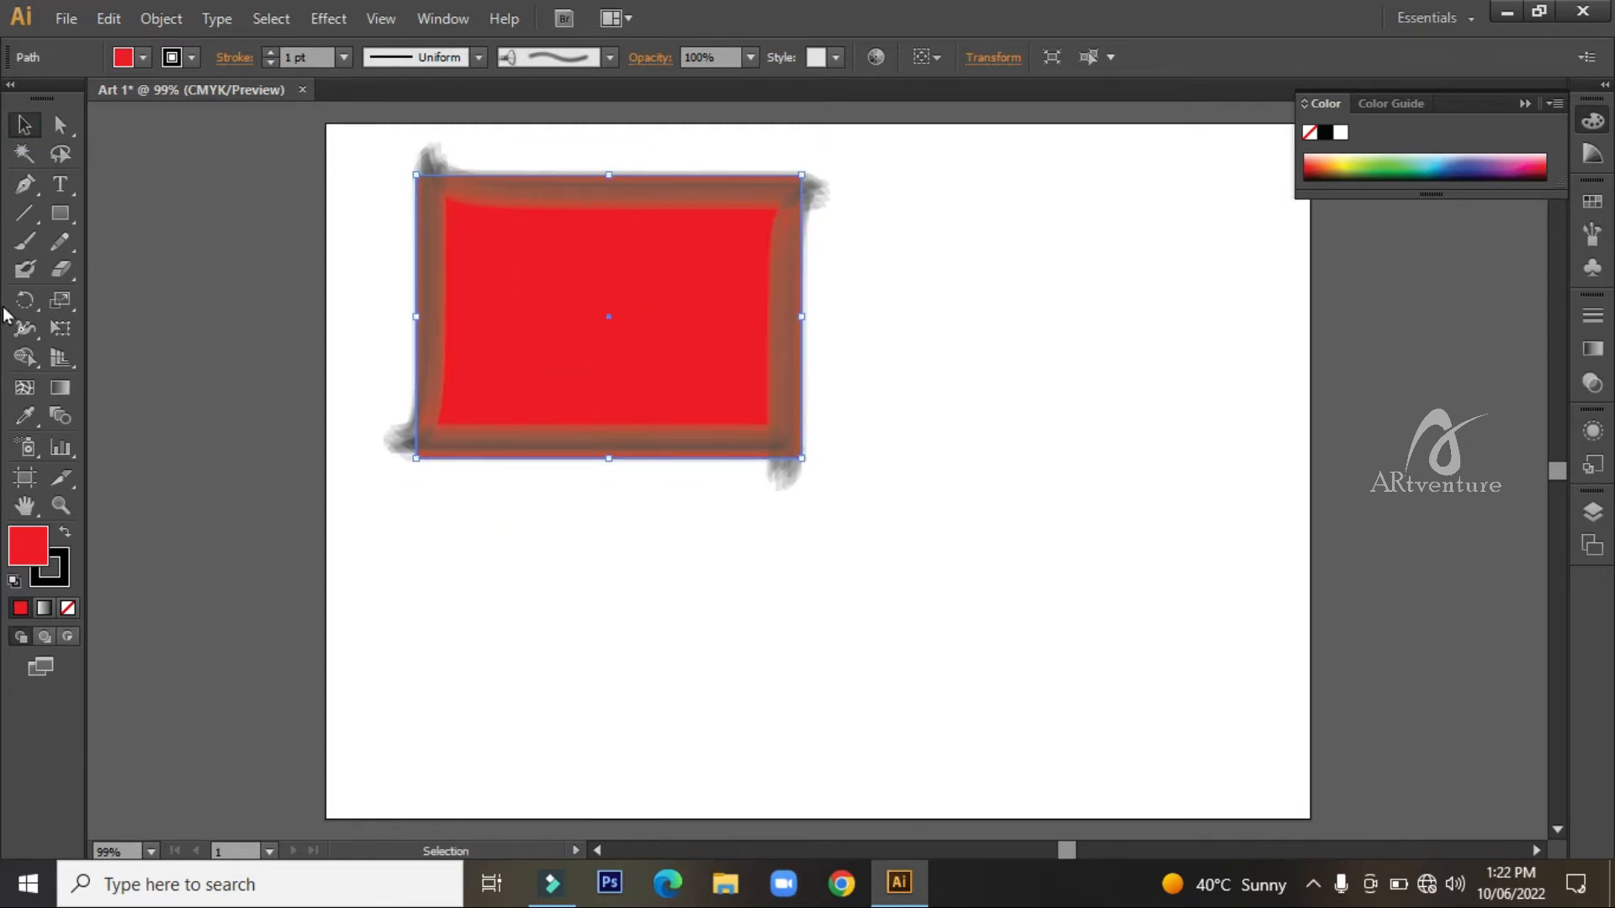
- Draw a second rectangle below and to the right of the red one, with a dark blue fill and green stroke
left_click(62, 216)
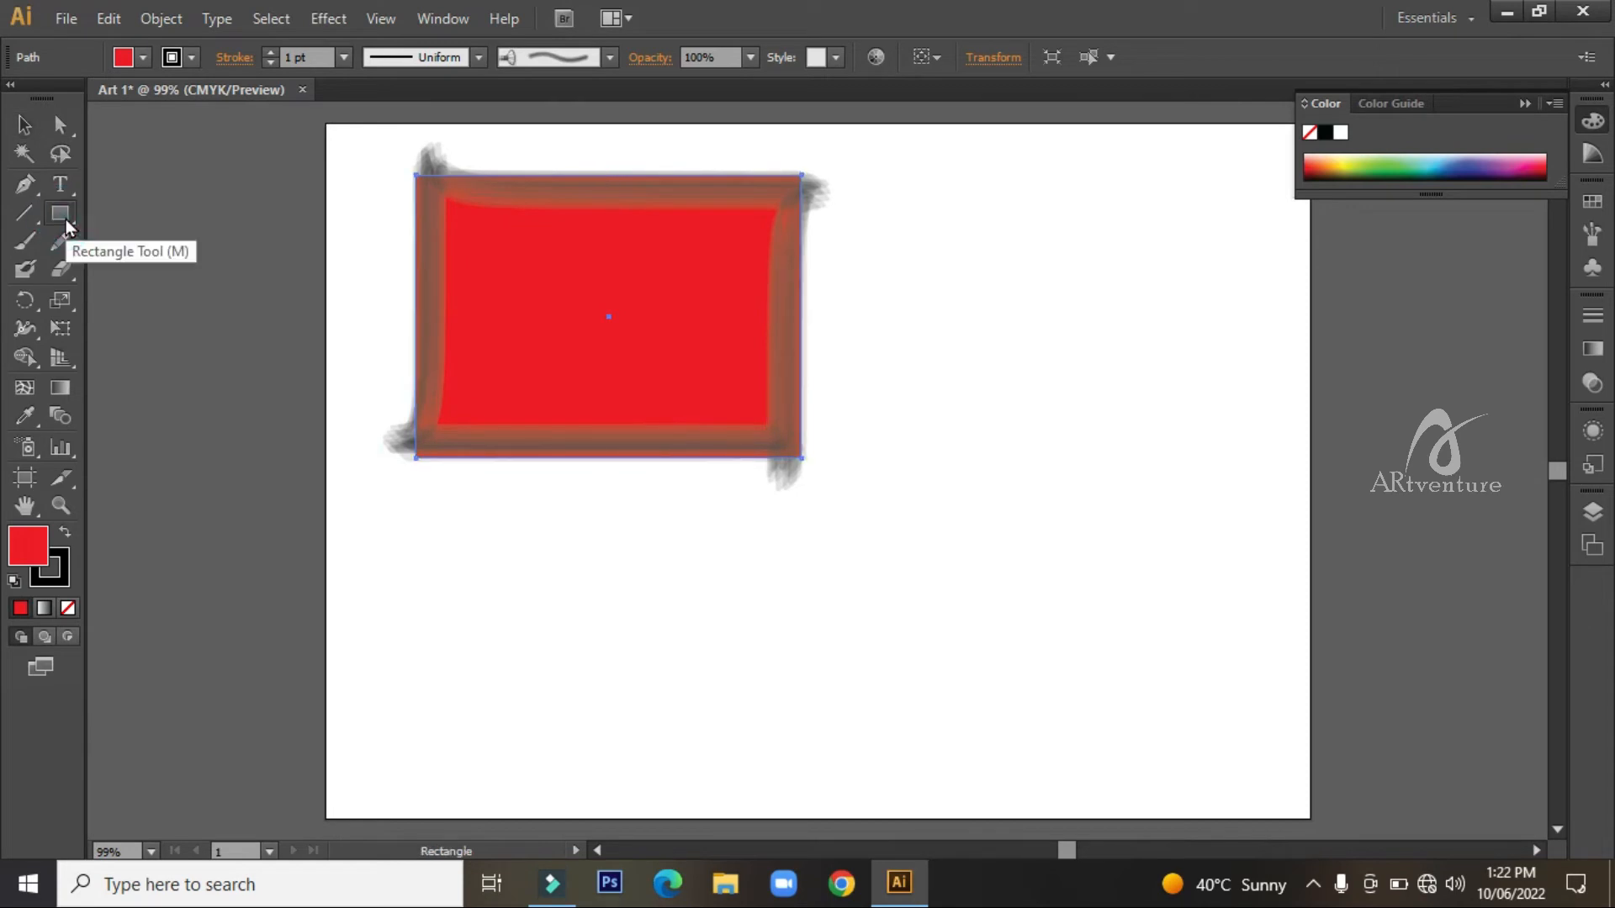
mouse_move(887, 401)
left_mouse_down()
mouse_move(1128, 627)
mouse_move(1232, 663)
left_mouse_up()
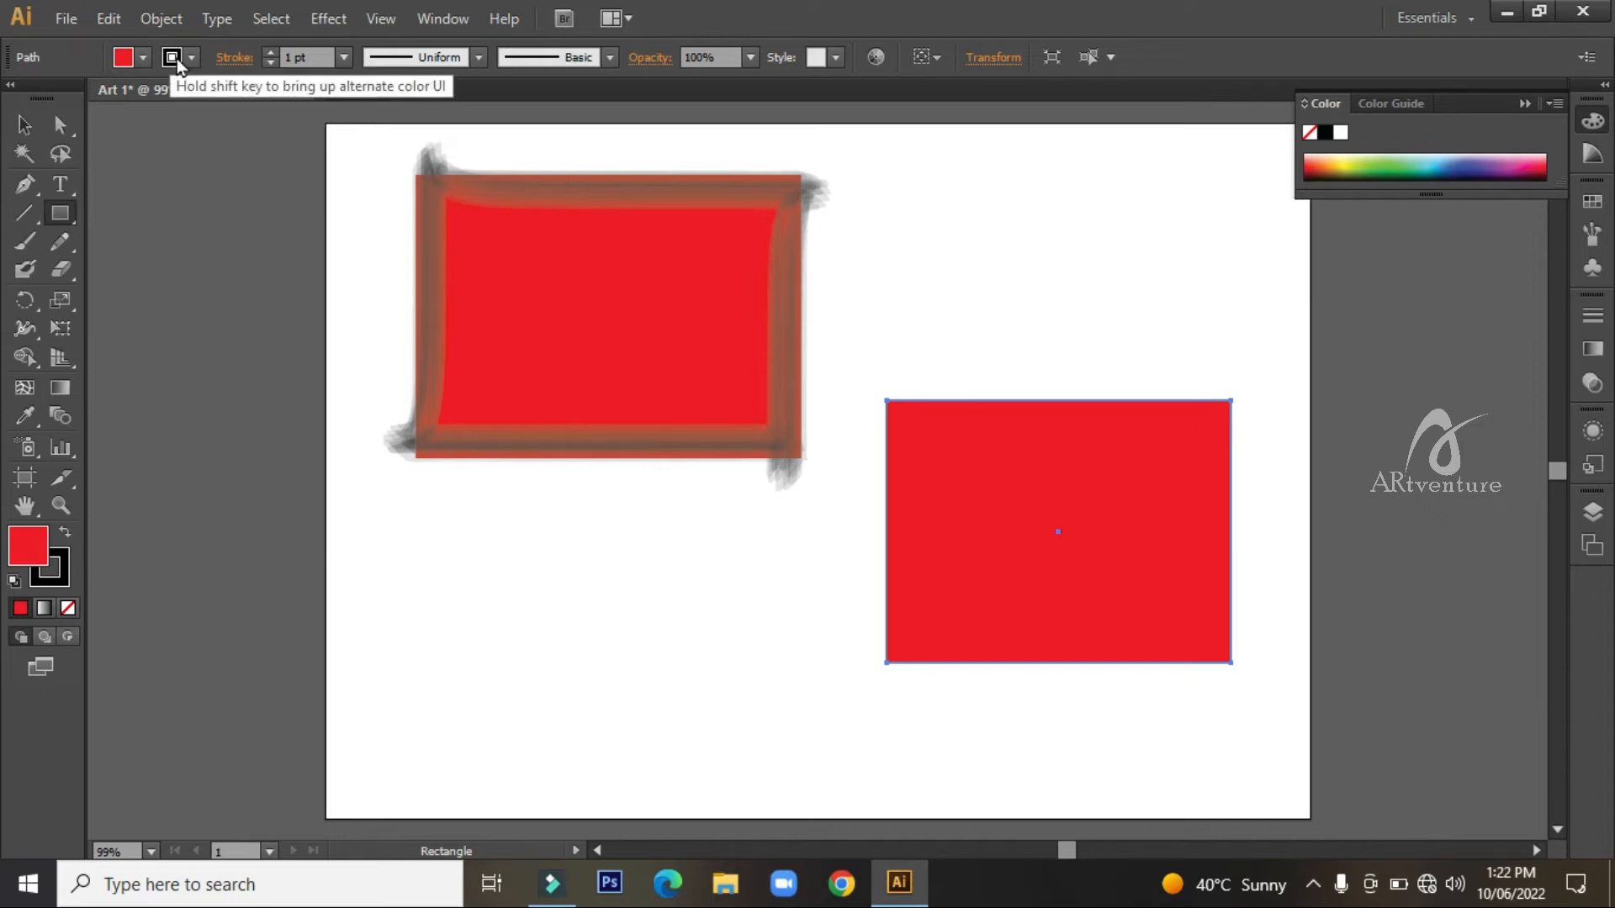
left_click(132, 57)
left_click(148, 103)
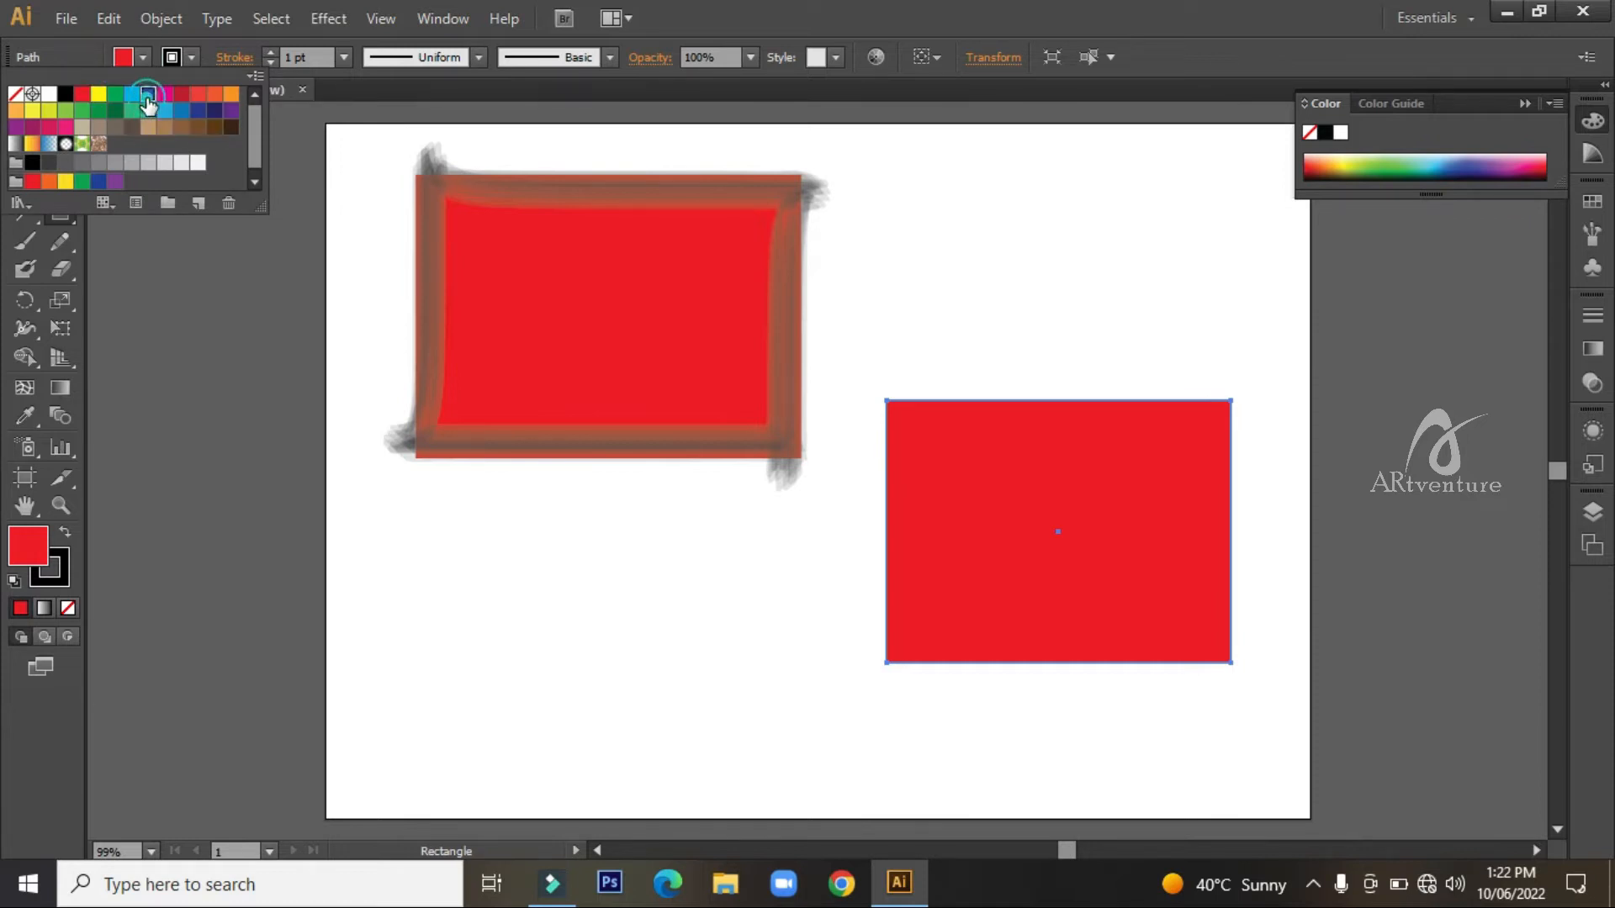
left_click(191, 59)
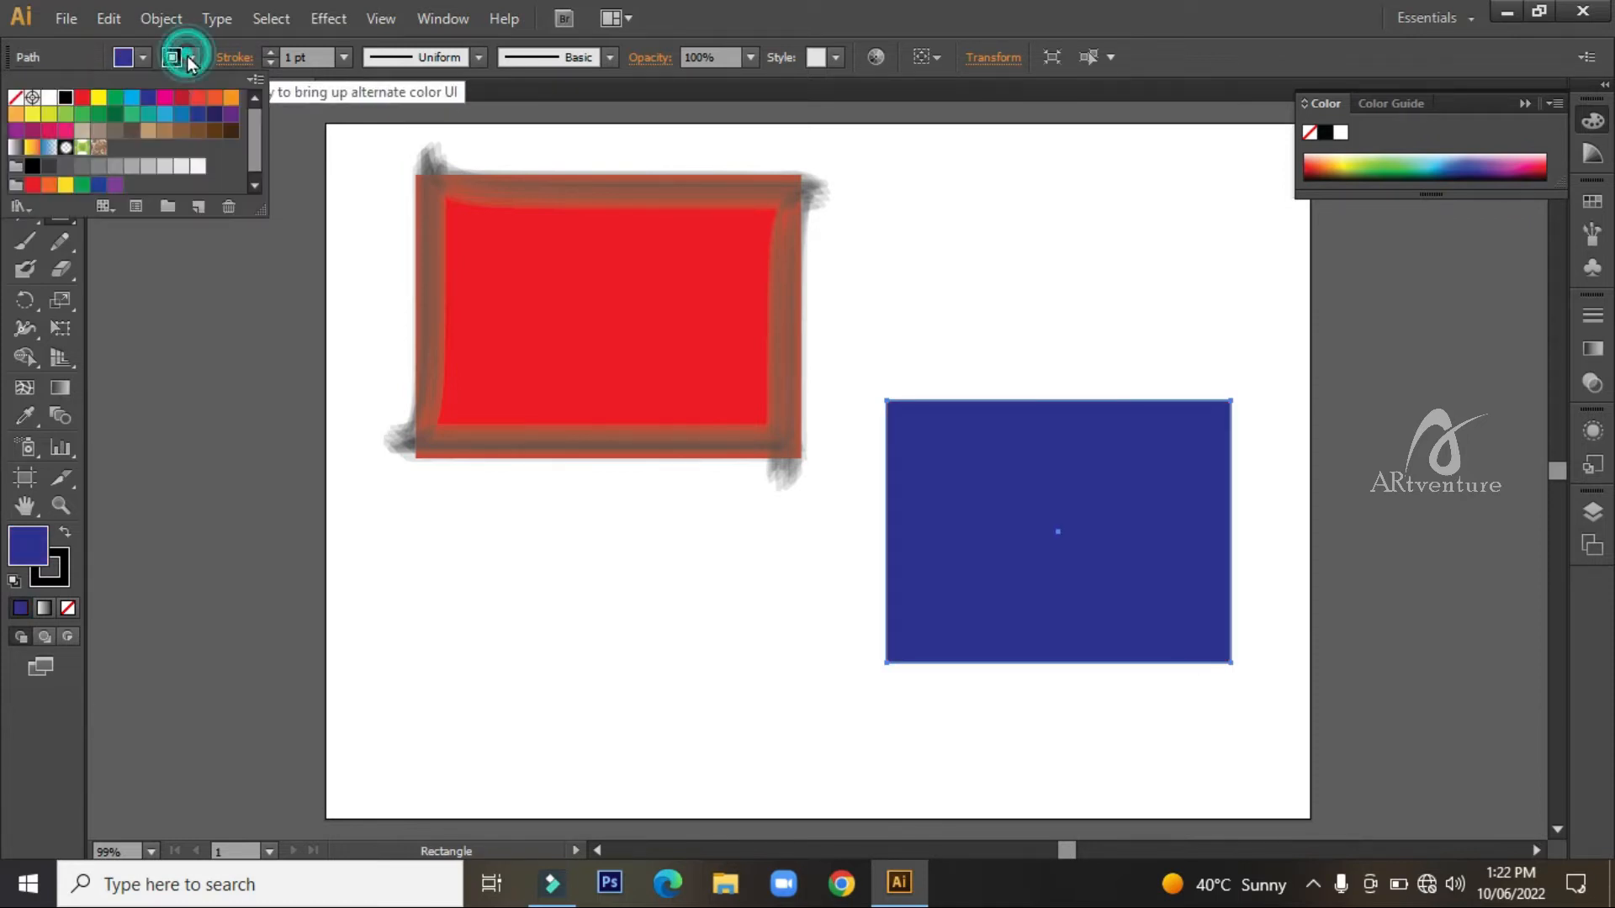
left_click(95, 113)
- Set the blue rectangle's stroke weight to 20 pt and reduce it step by step to 14 pt
left_click(341, 61)
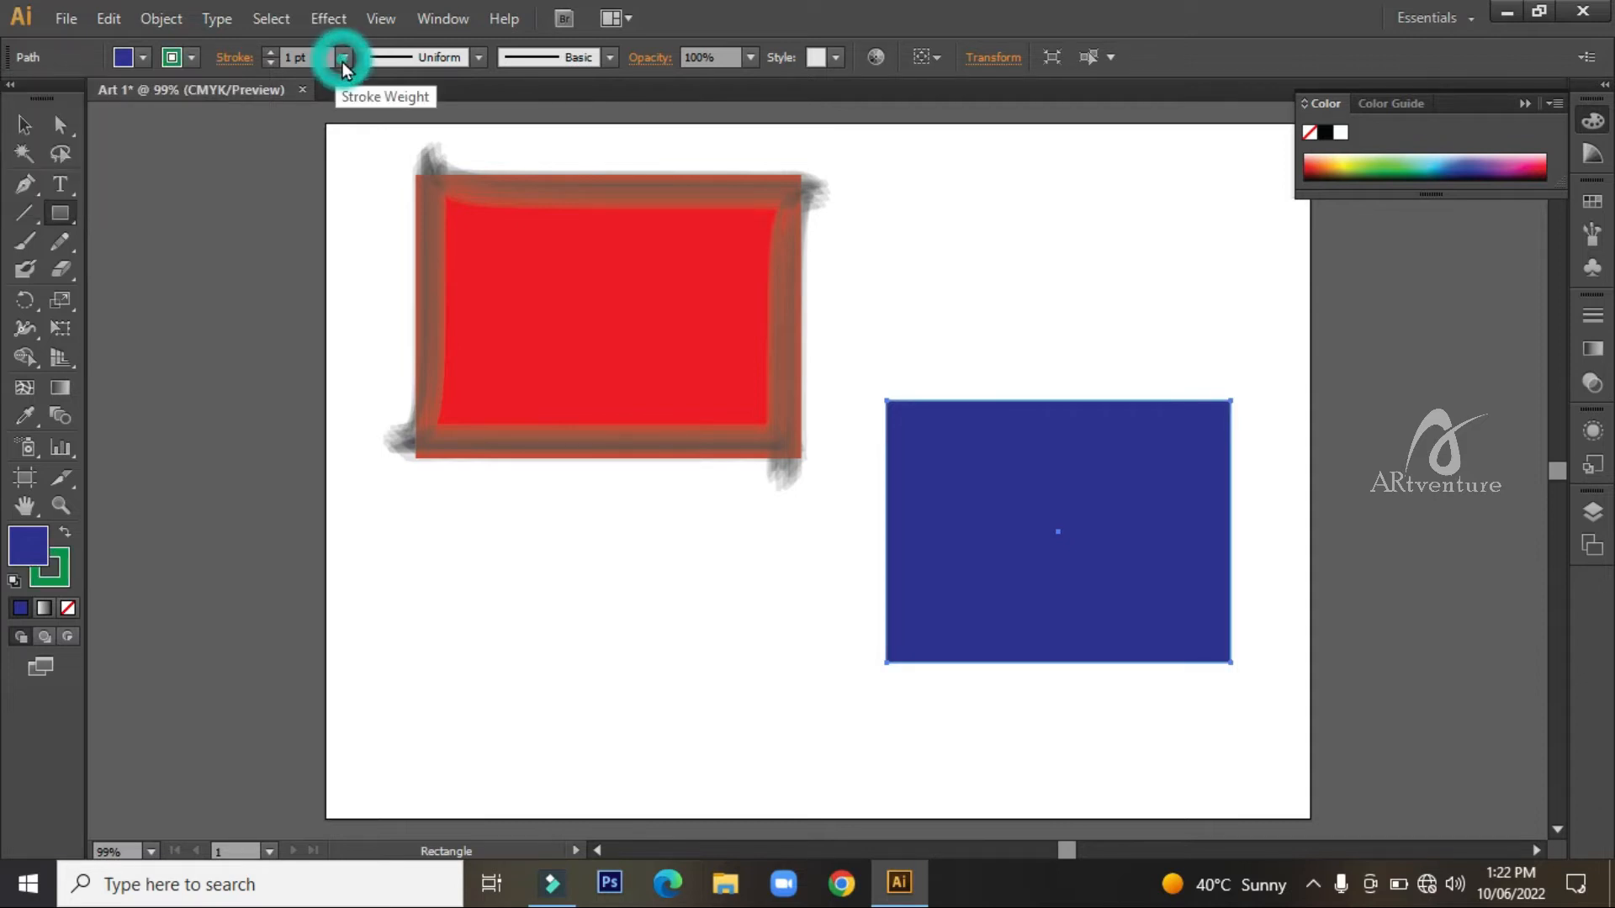
left_click(341, 60)
left_click(356, 527)
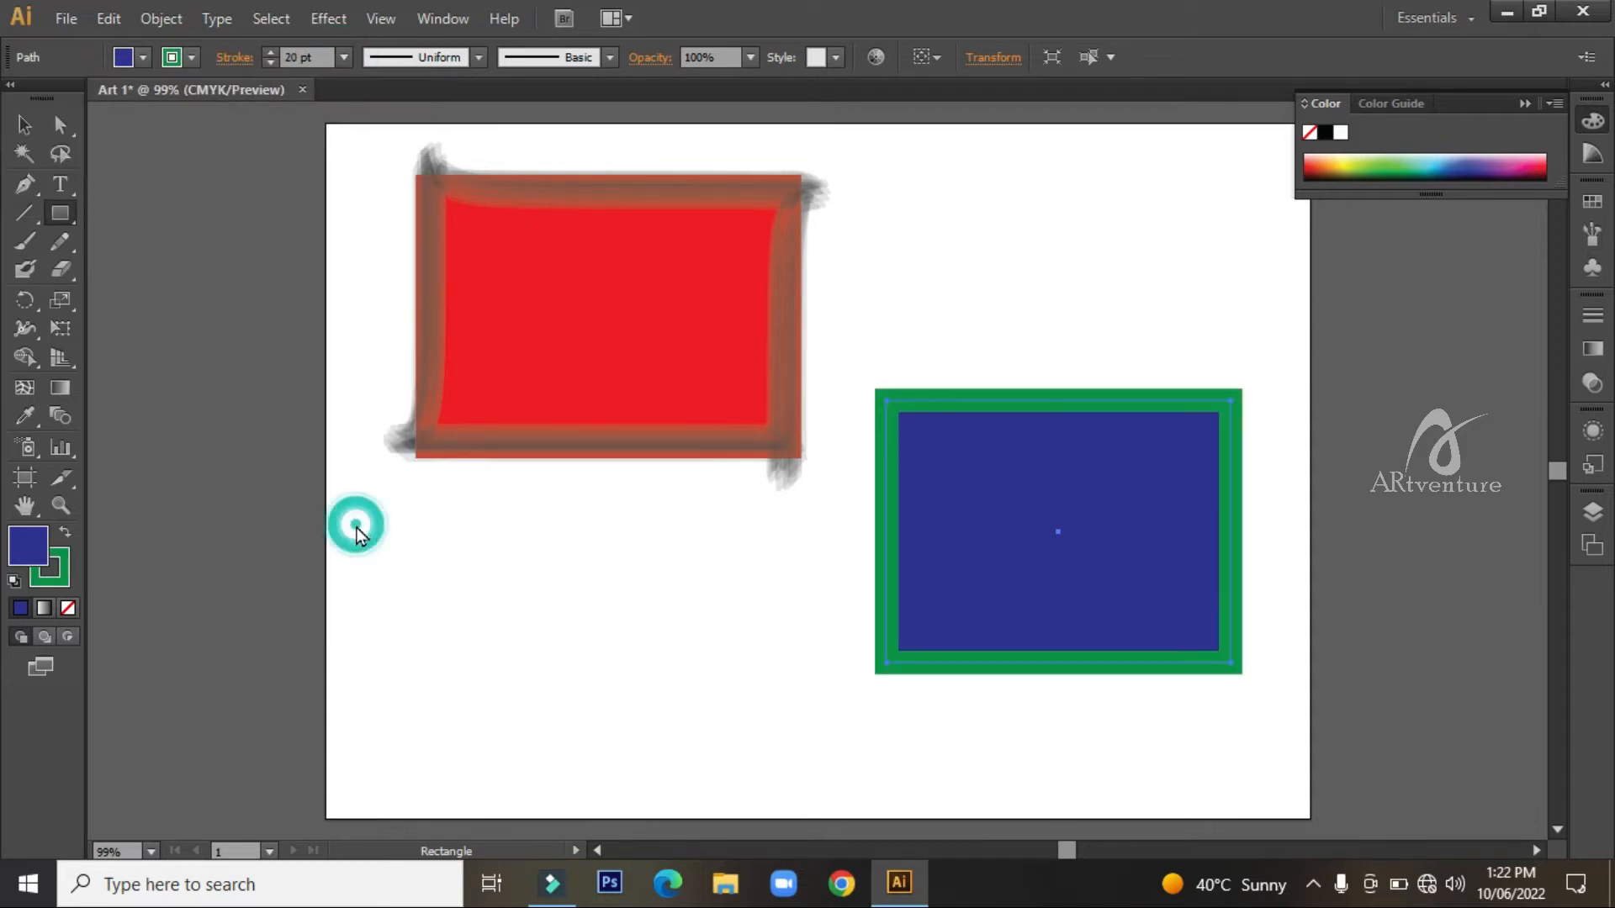
left_click(270, 63)
left_click(270, 63)
left_click(270, 63)
left_click(270, 63)
left_click(270, 63)
left_click(270, 63)
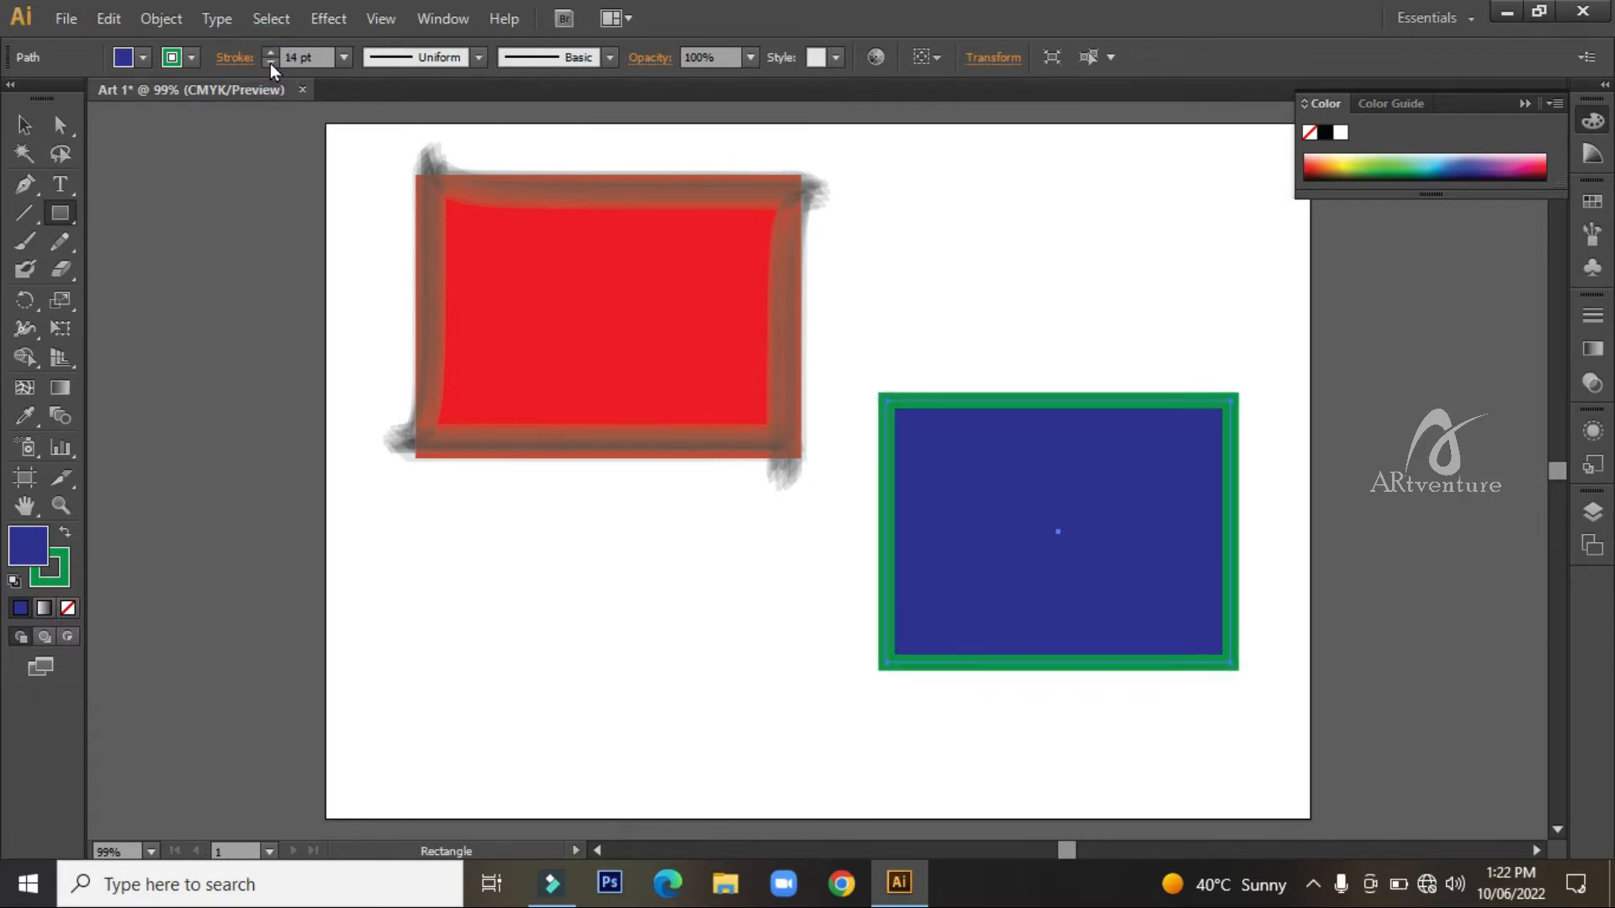
- Try the double-bulge width profile and the ribbon-like orange brush on the blue rectangle's stroke, ending with the rough charcoal-like brush
left_click(481, 56)
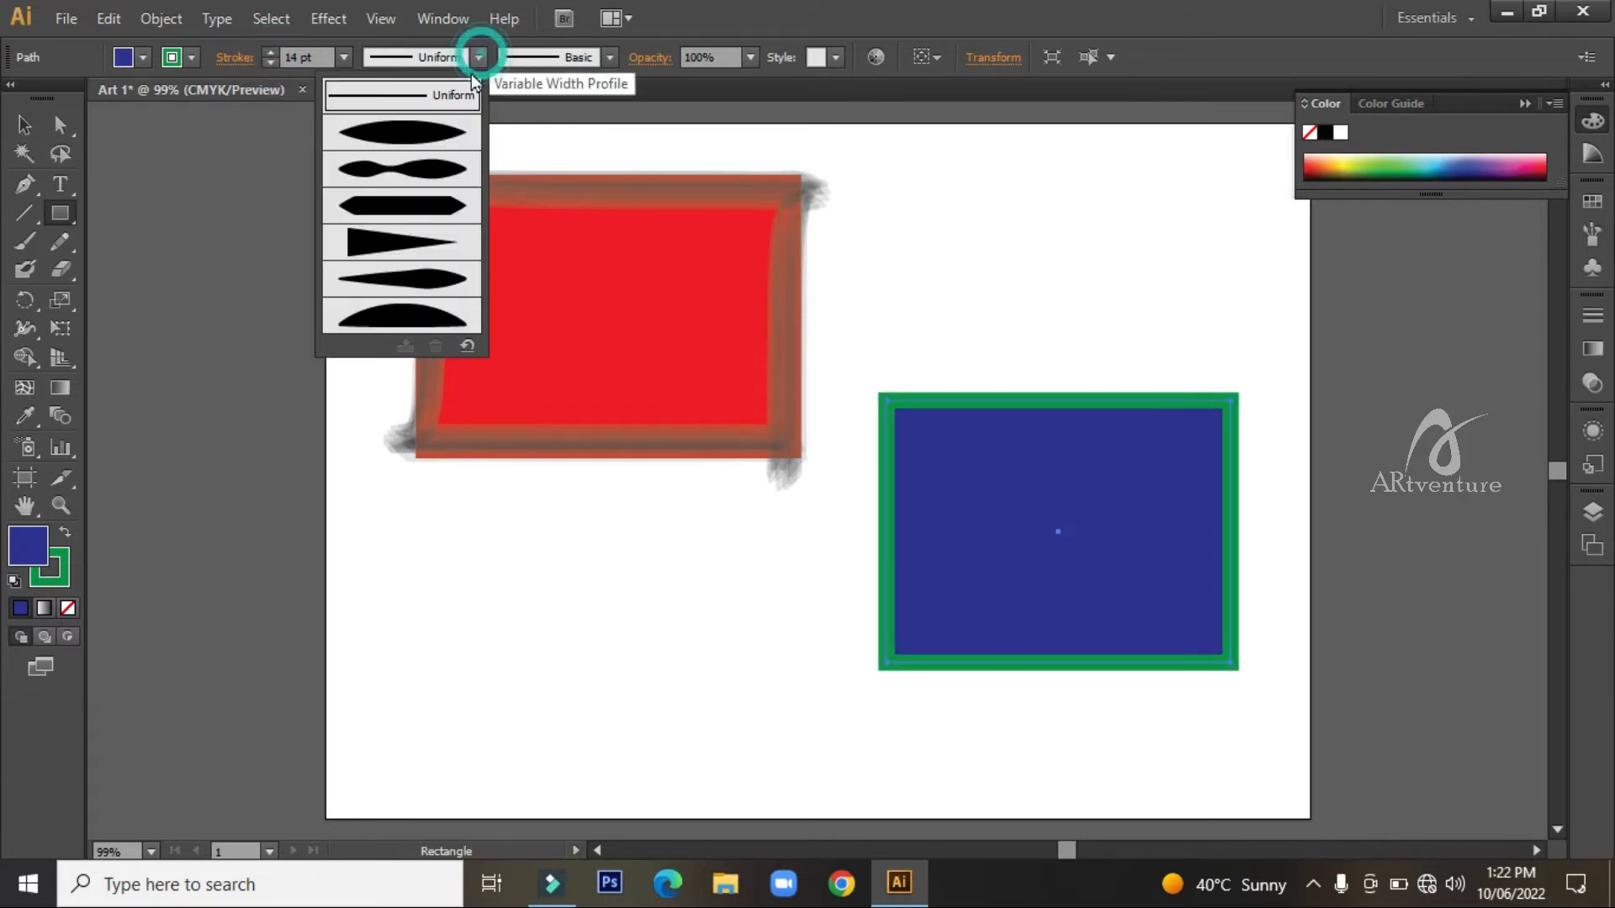
left_click(421, 160)
left_click(610, 57)
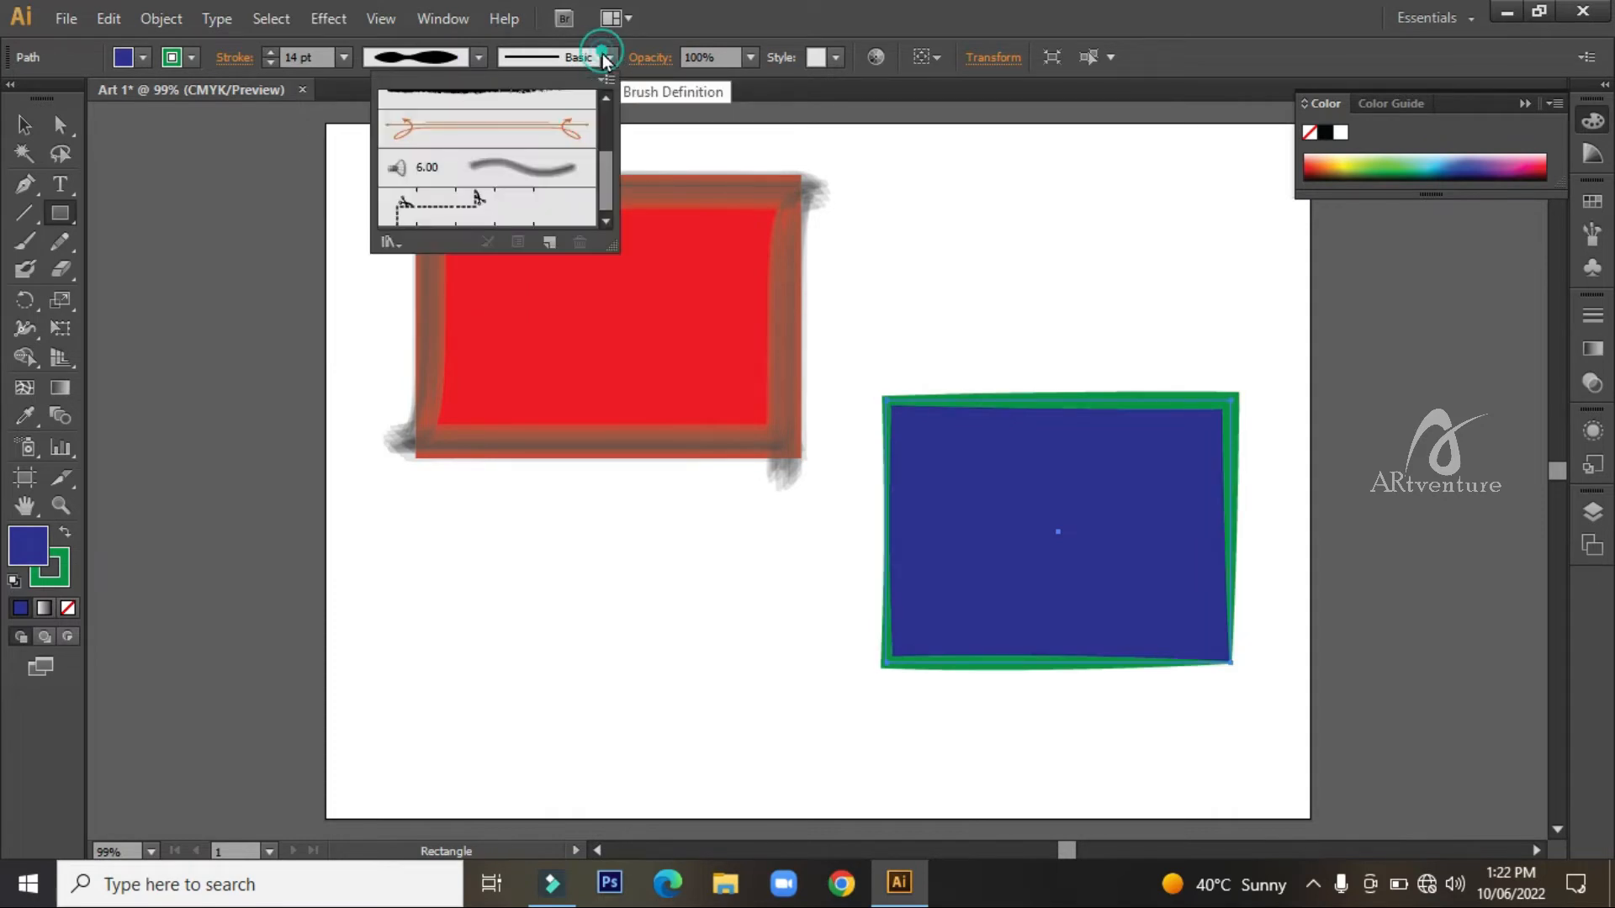
left_click(500, 137)
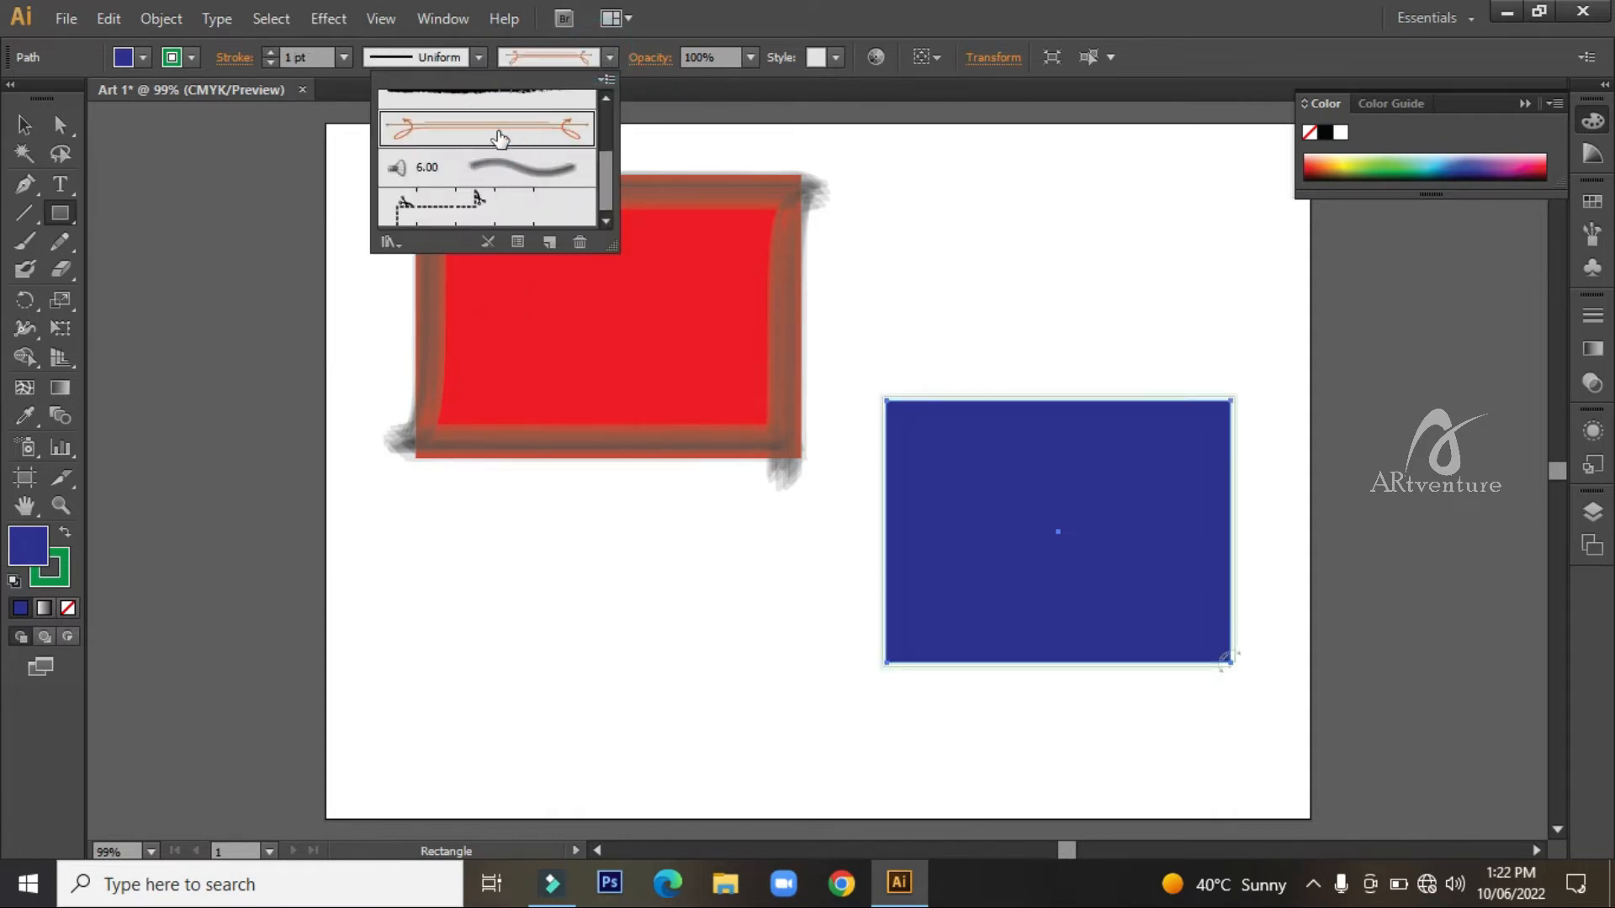
scroll(509, 130, "up", 2)
left_click(465, 179)
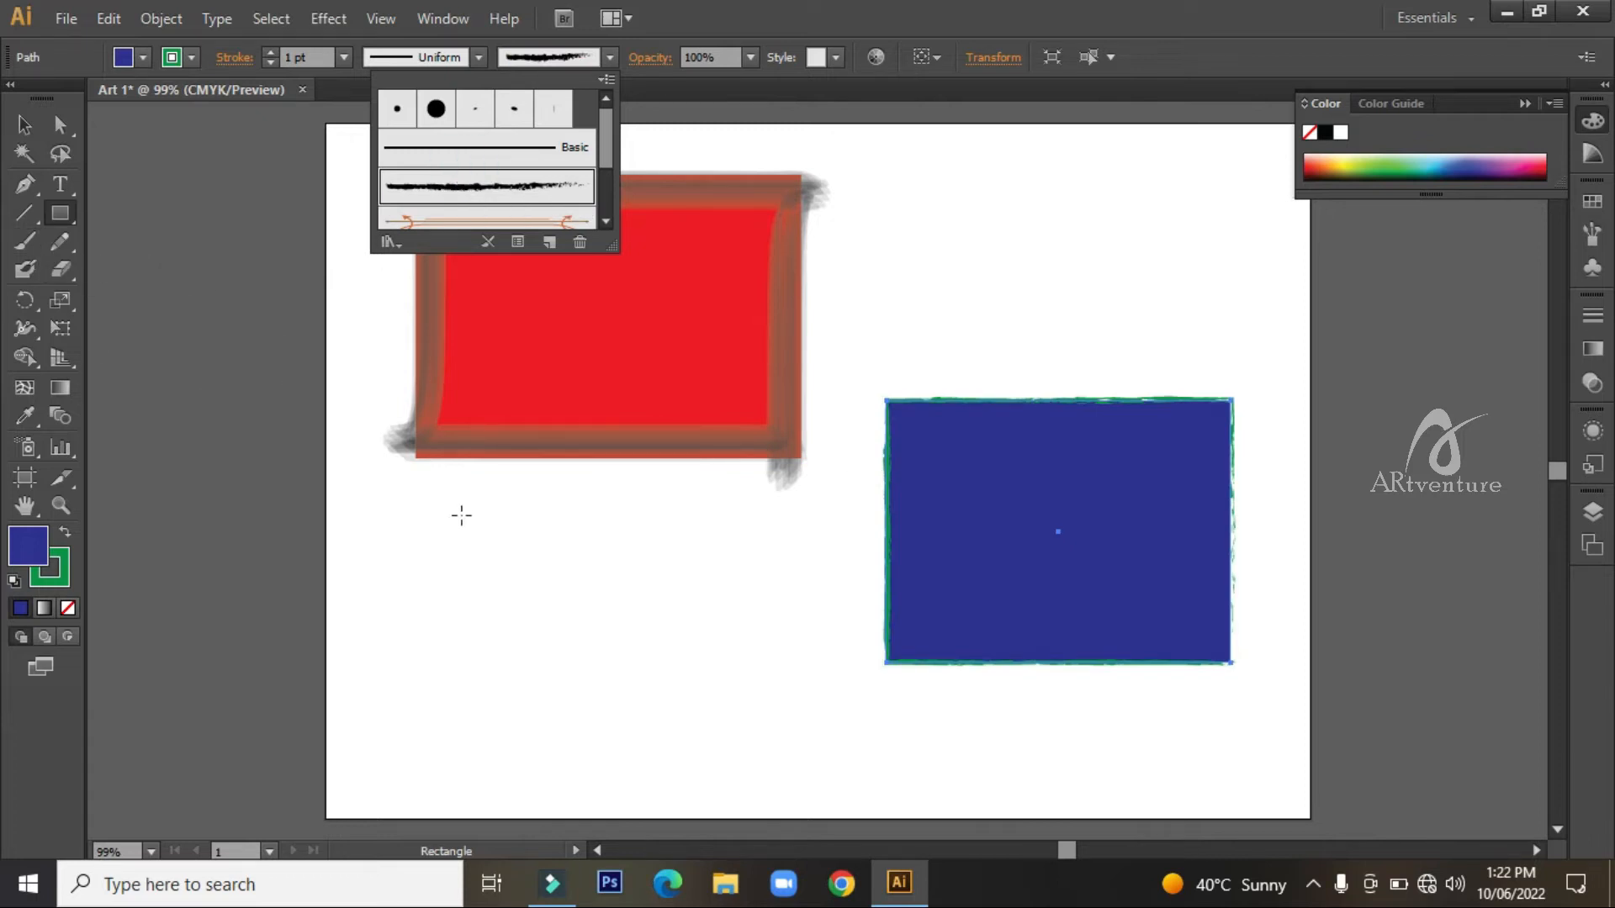
- Choose the bright turquoise 00F4E2 in the Color Picker as the blue rectangle's fill
left_click(38, 551)
double_click(38, 551)
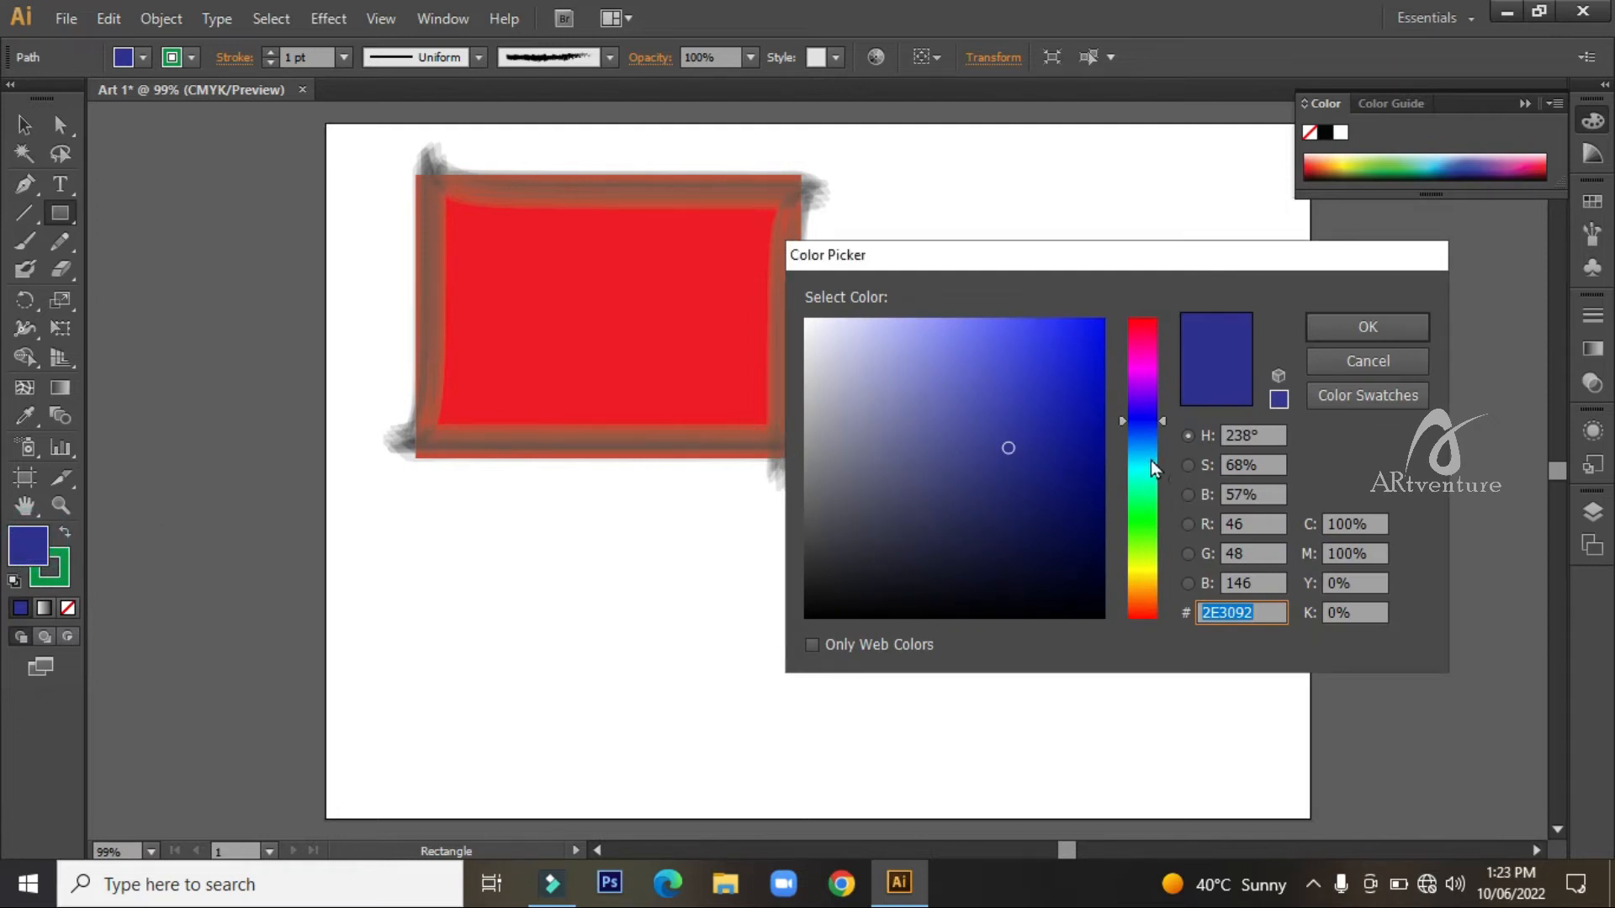
left_click(1144, 474)
left_click(1103, 331)
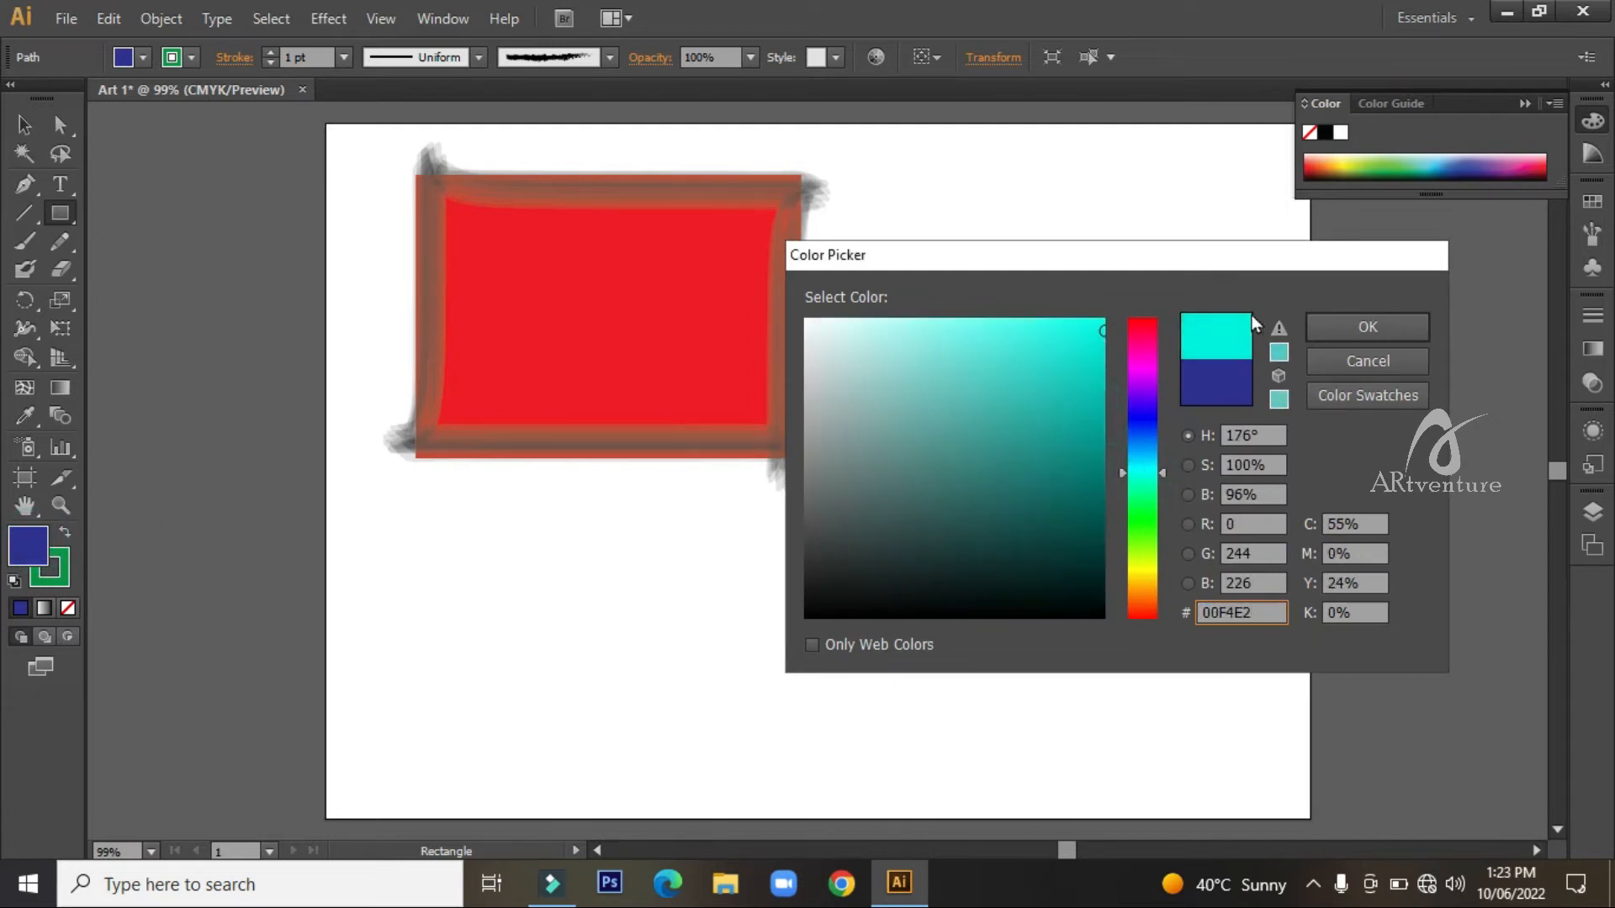
left_click(1326, 326)
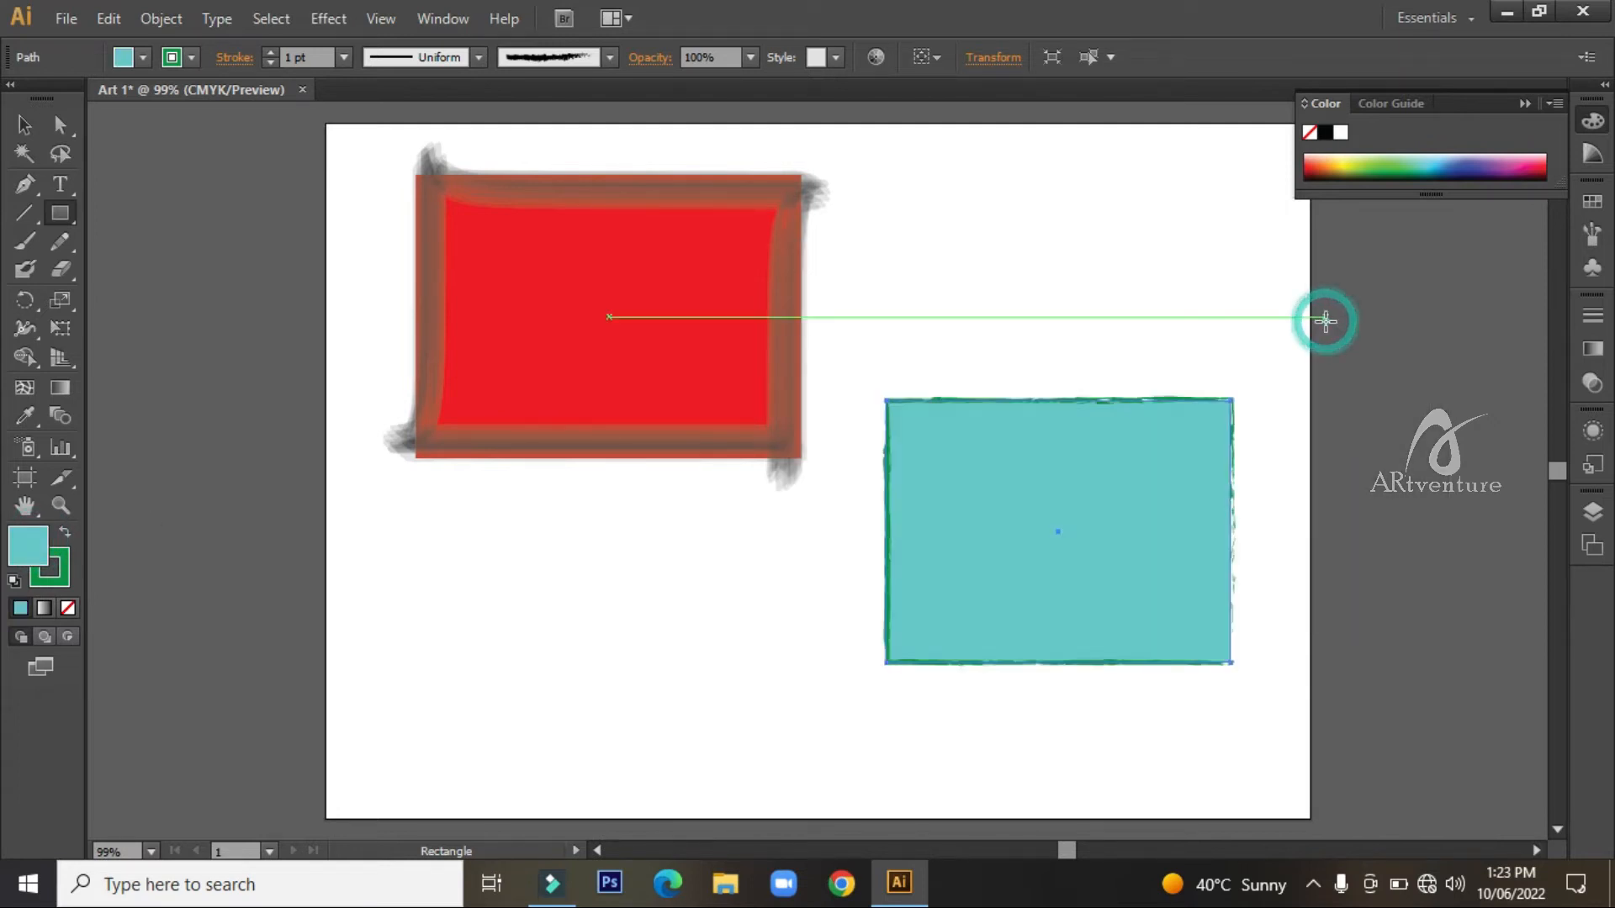
- Try no fill and a solid fill on the second rectangle, ending with a white-to-black linear gradient
left_click(69, 610)
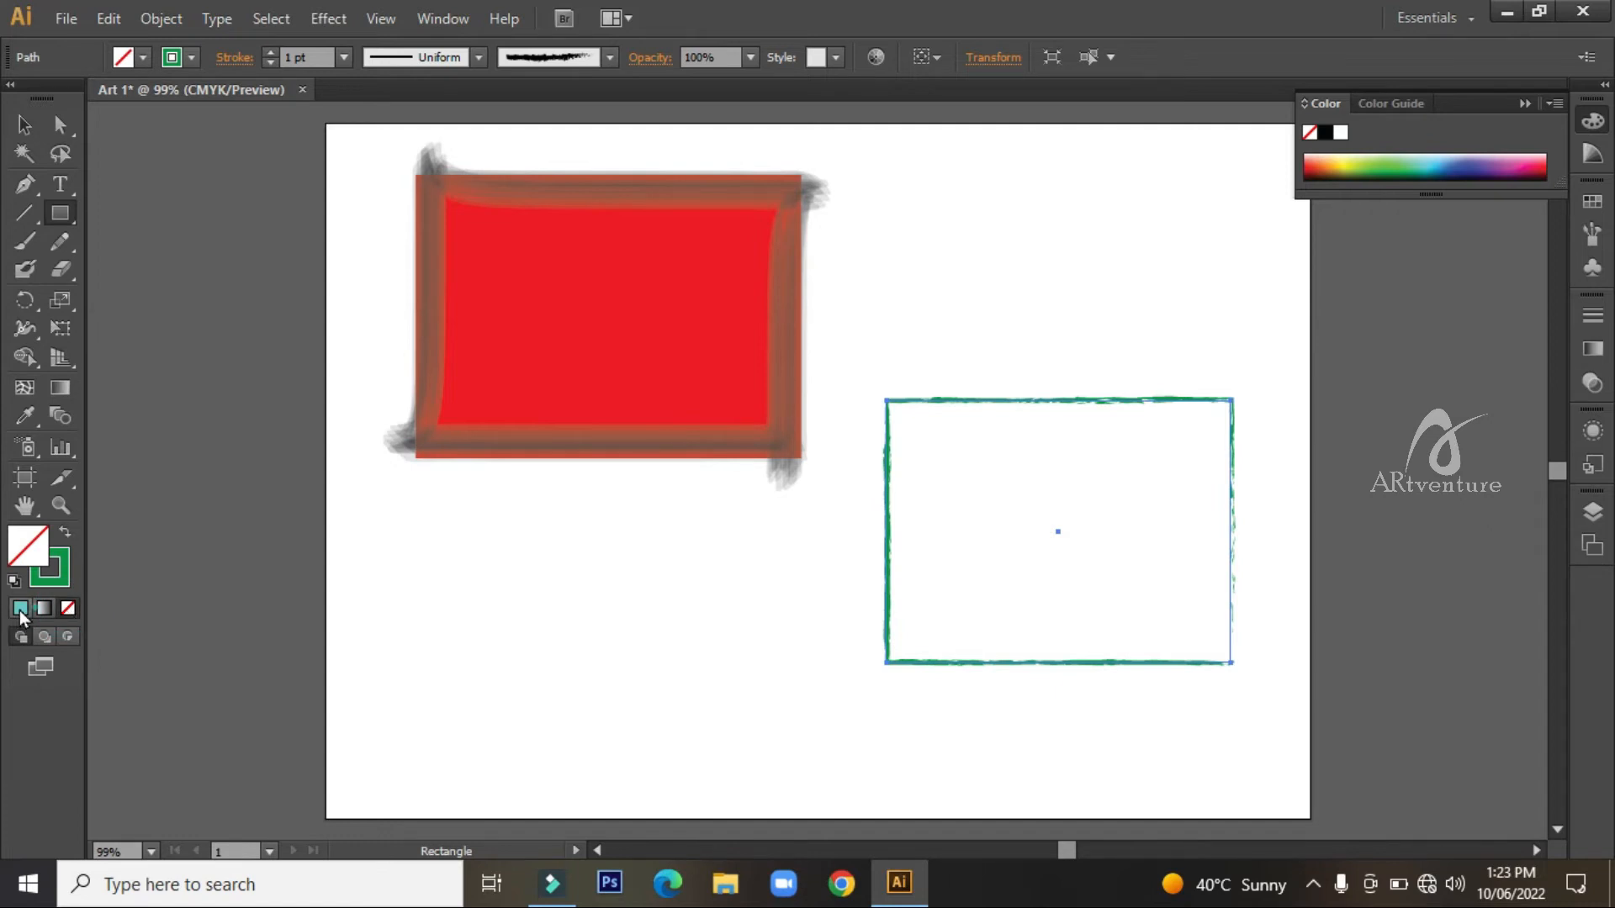
left_click(20, 609)
left_click(44, 609)
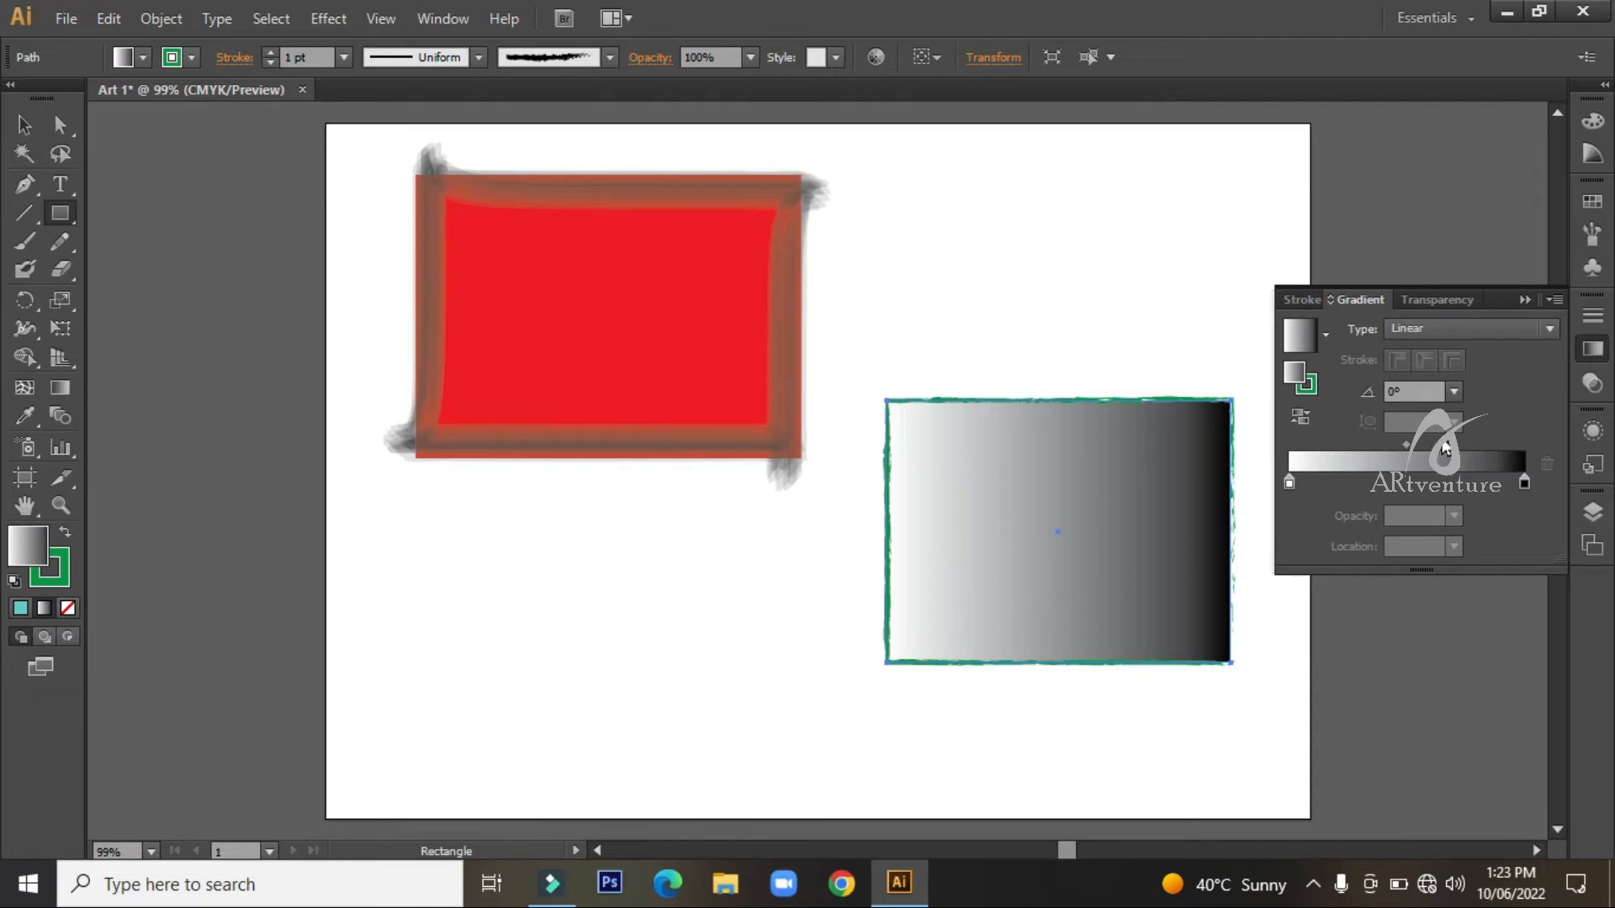
- Change the gradient's black end stop to a green swatch
double_click(1525, 482)
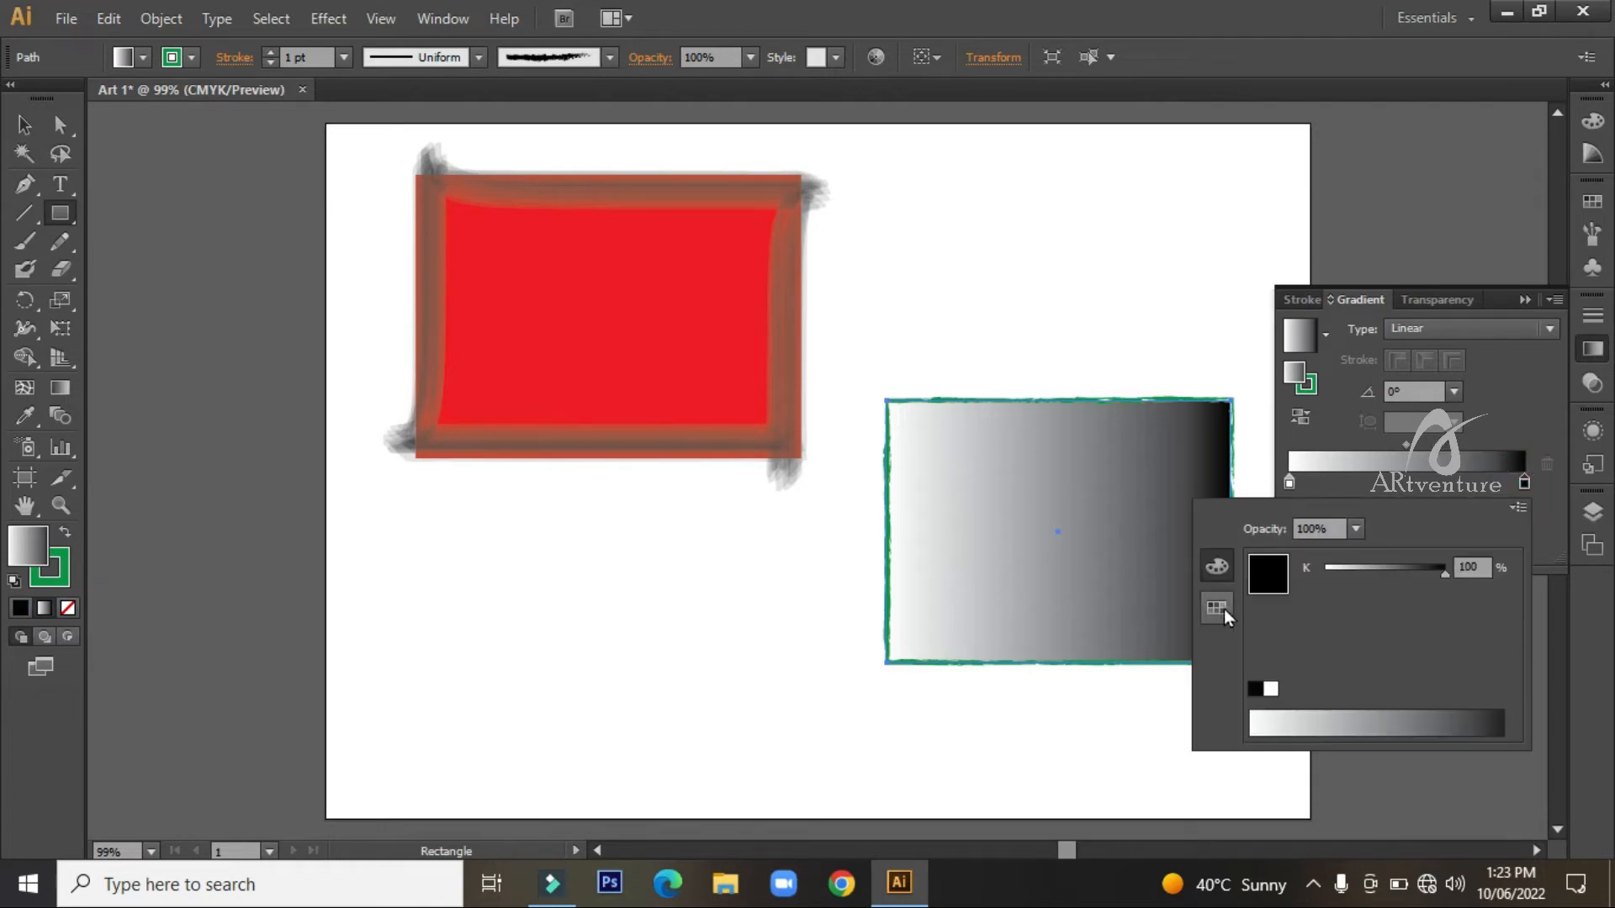
left_click(1217, 608)
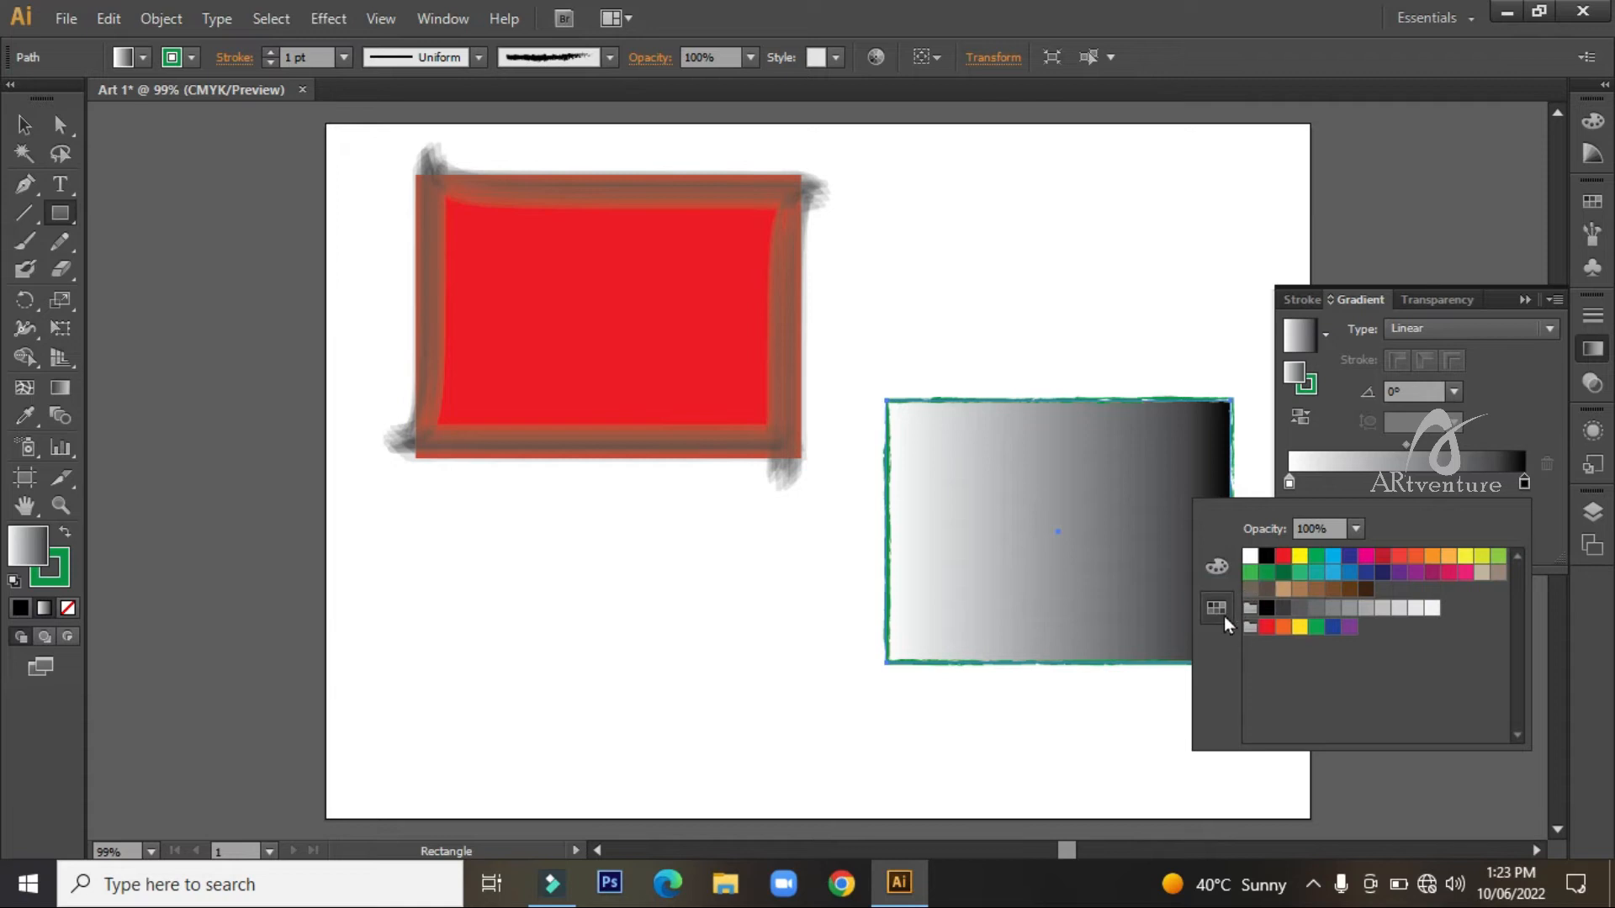
left_click(1300, 572)
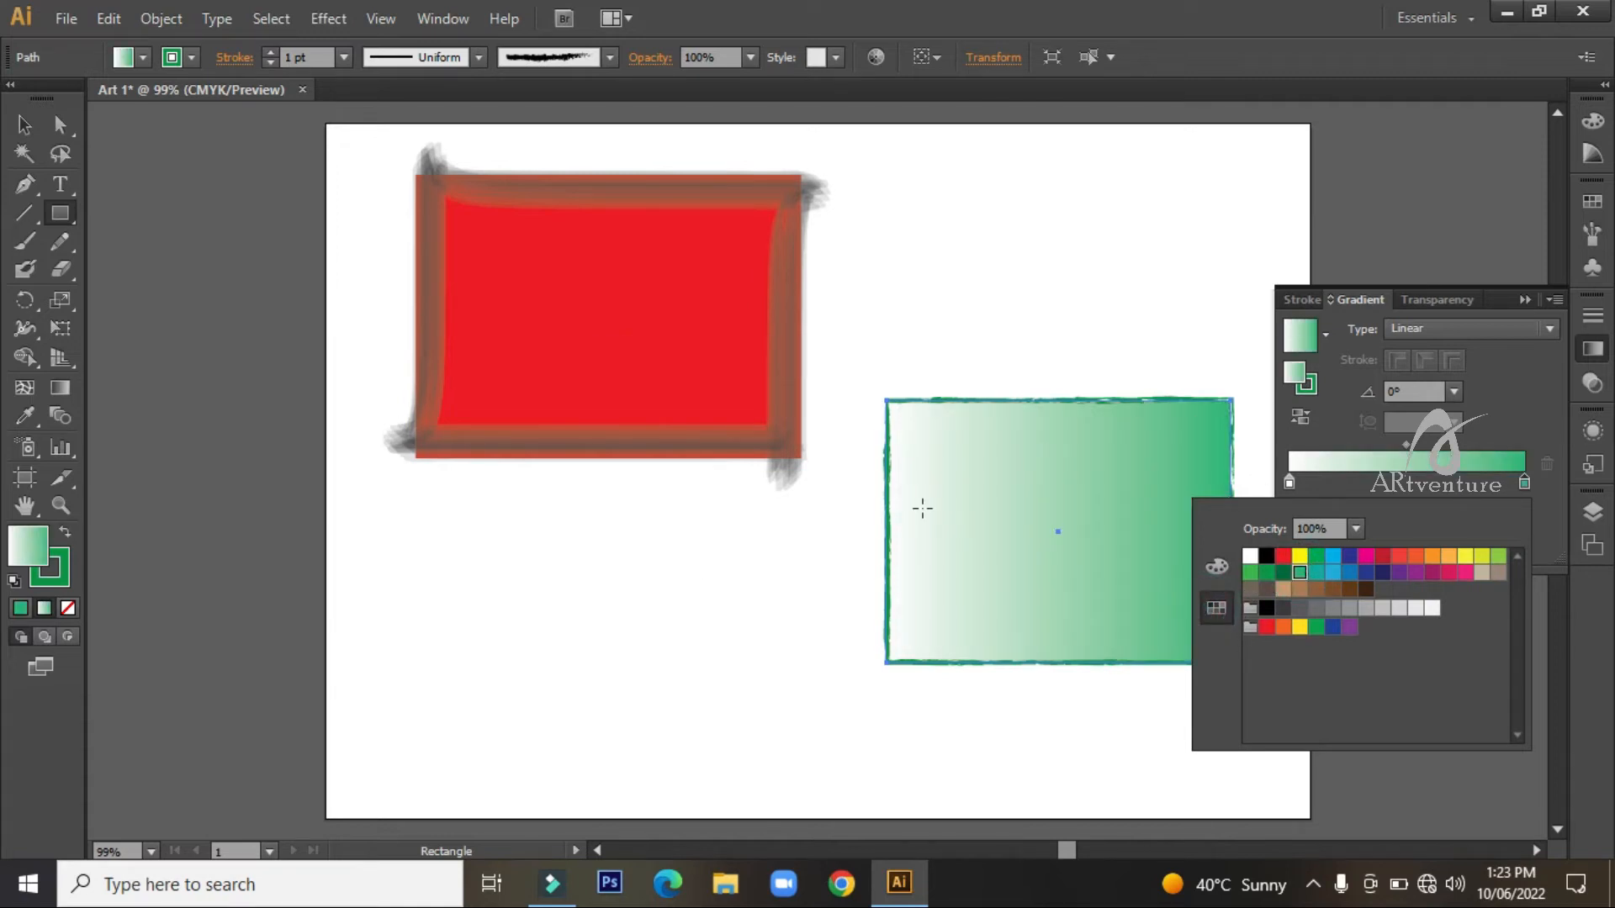
left_click(22, 615)
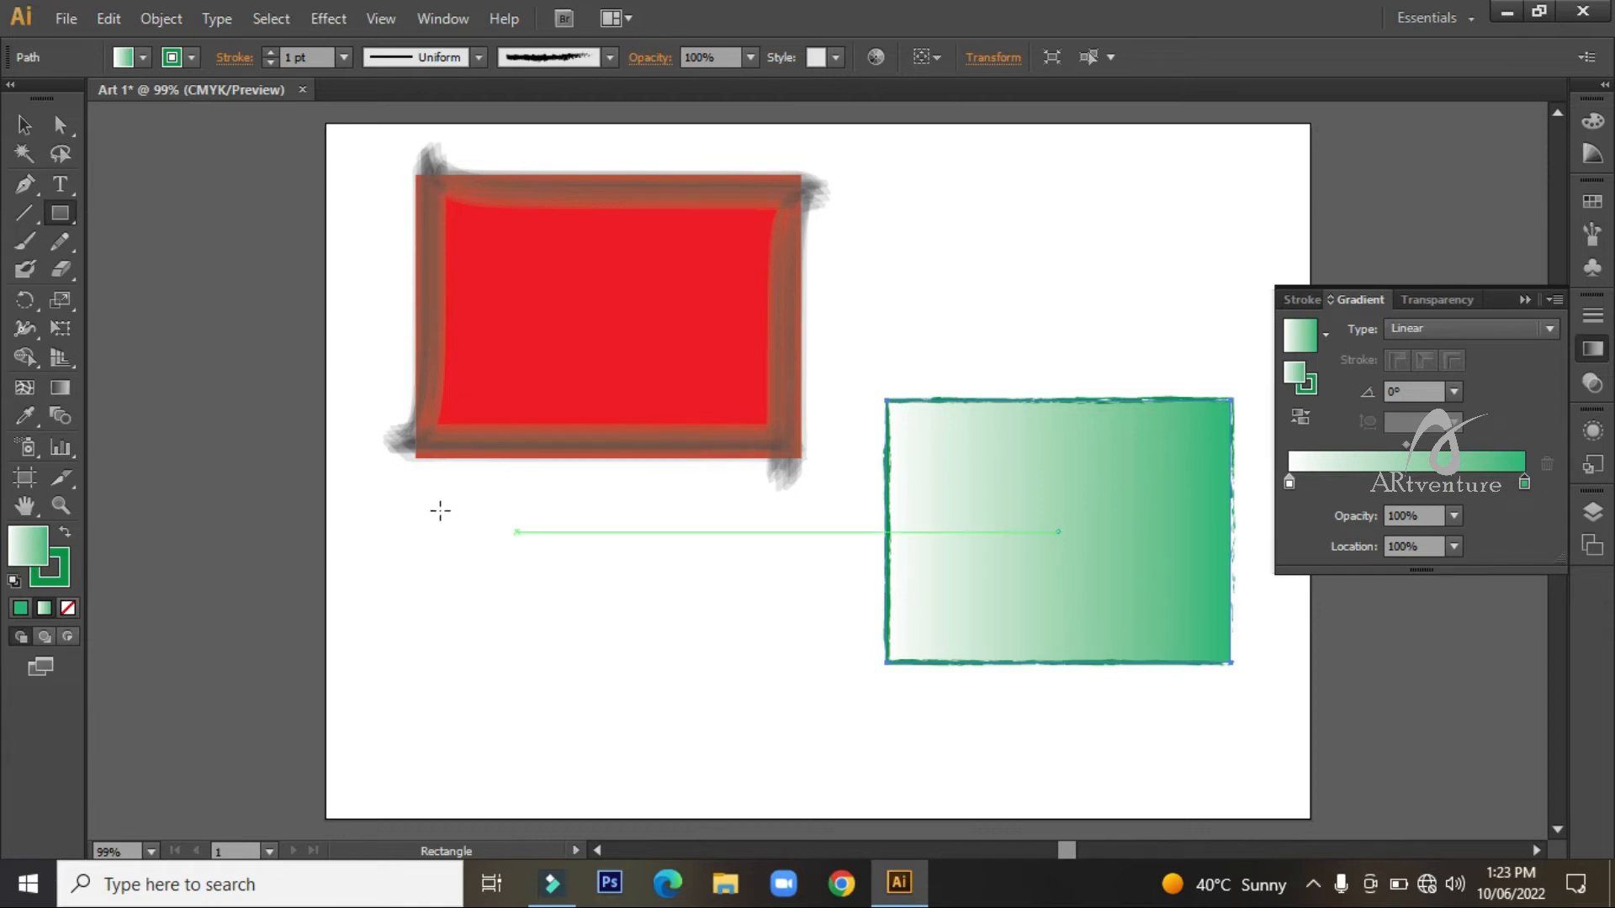
- Draw a third rectangle overlapping the other two and give it a solid yellow fill
left_click_drag(625, 370, 934, 597)
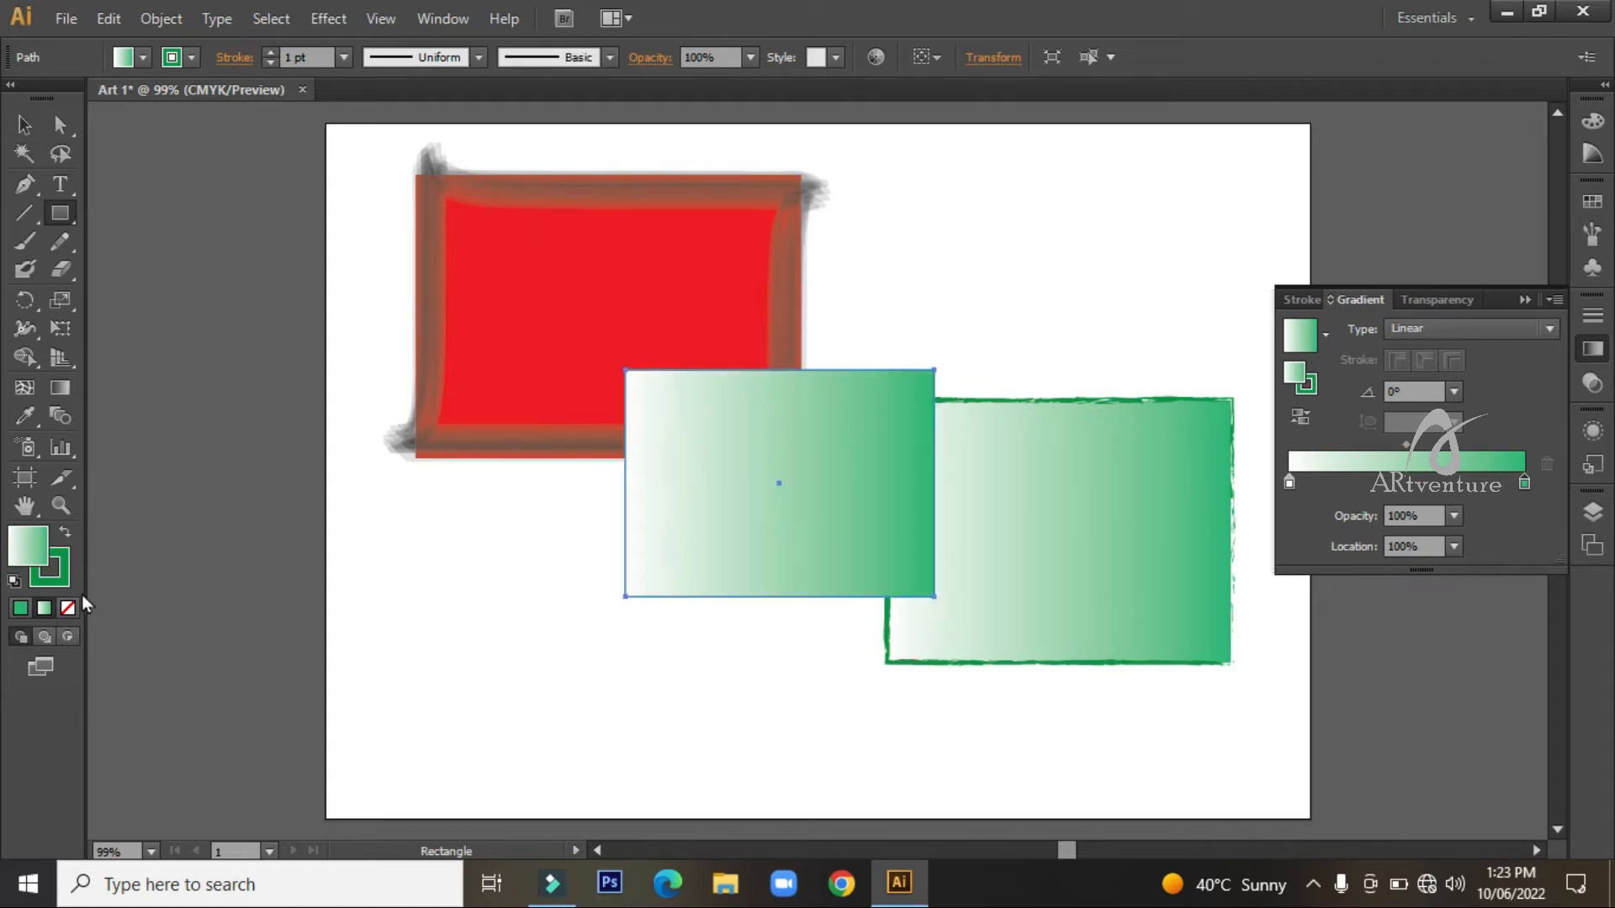
left_click(20, 608)
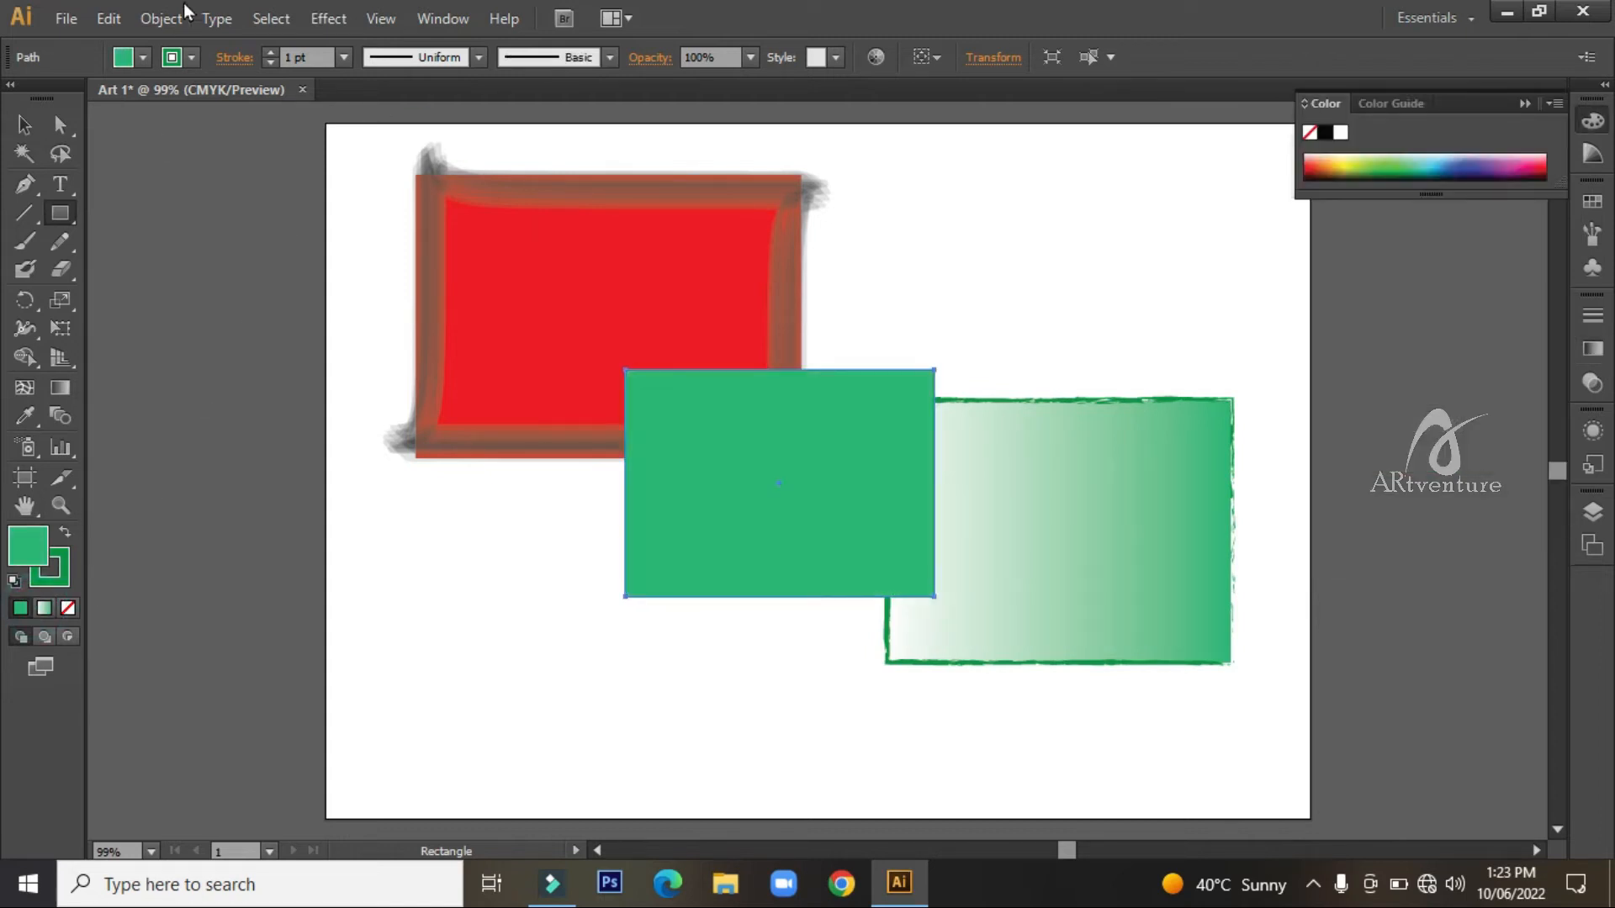
left_click(143, 57)
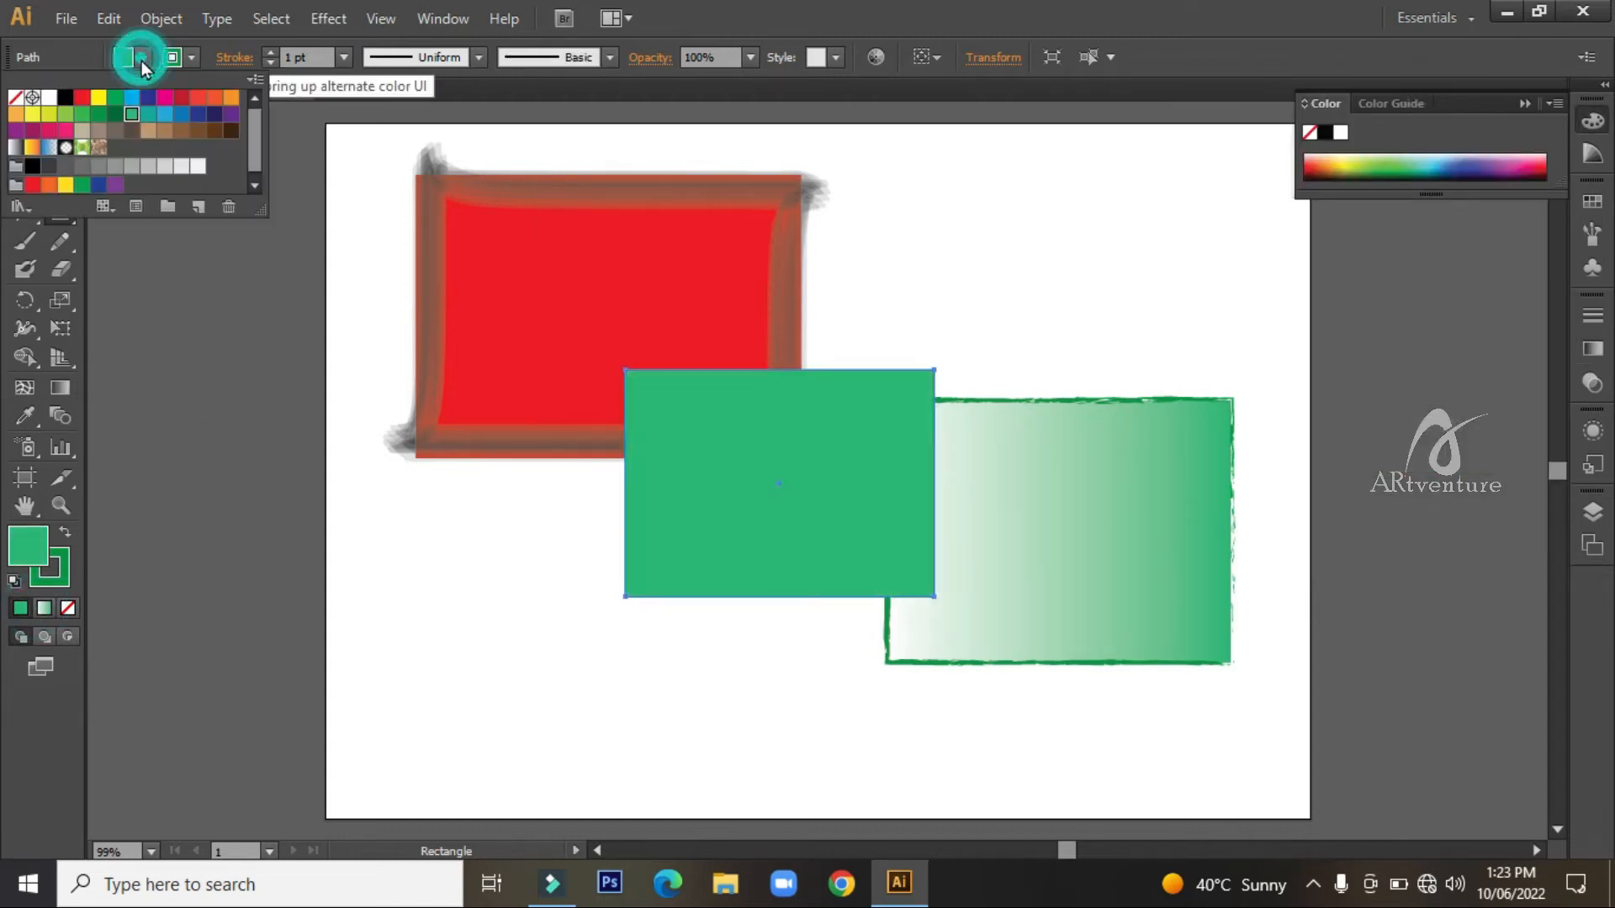
left_click(98, 97)
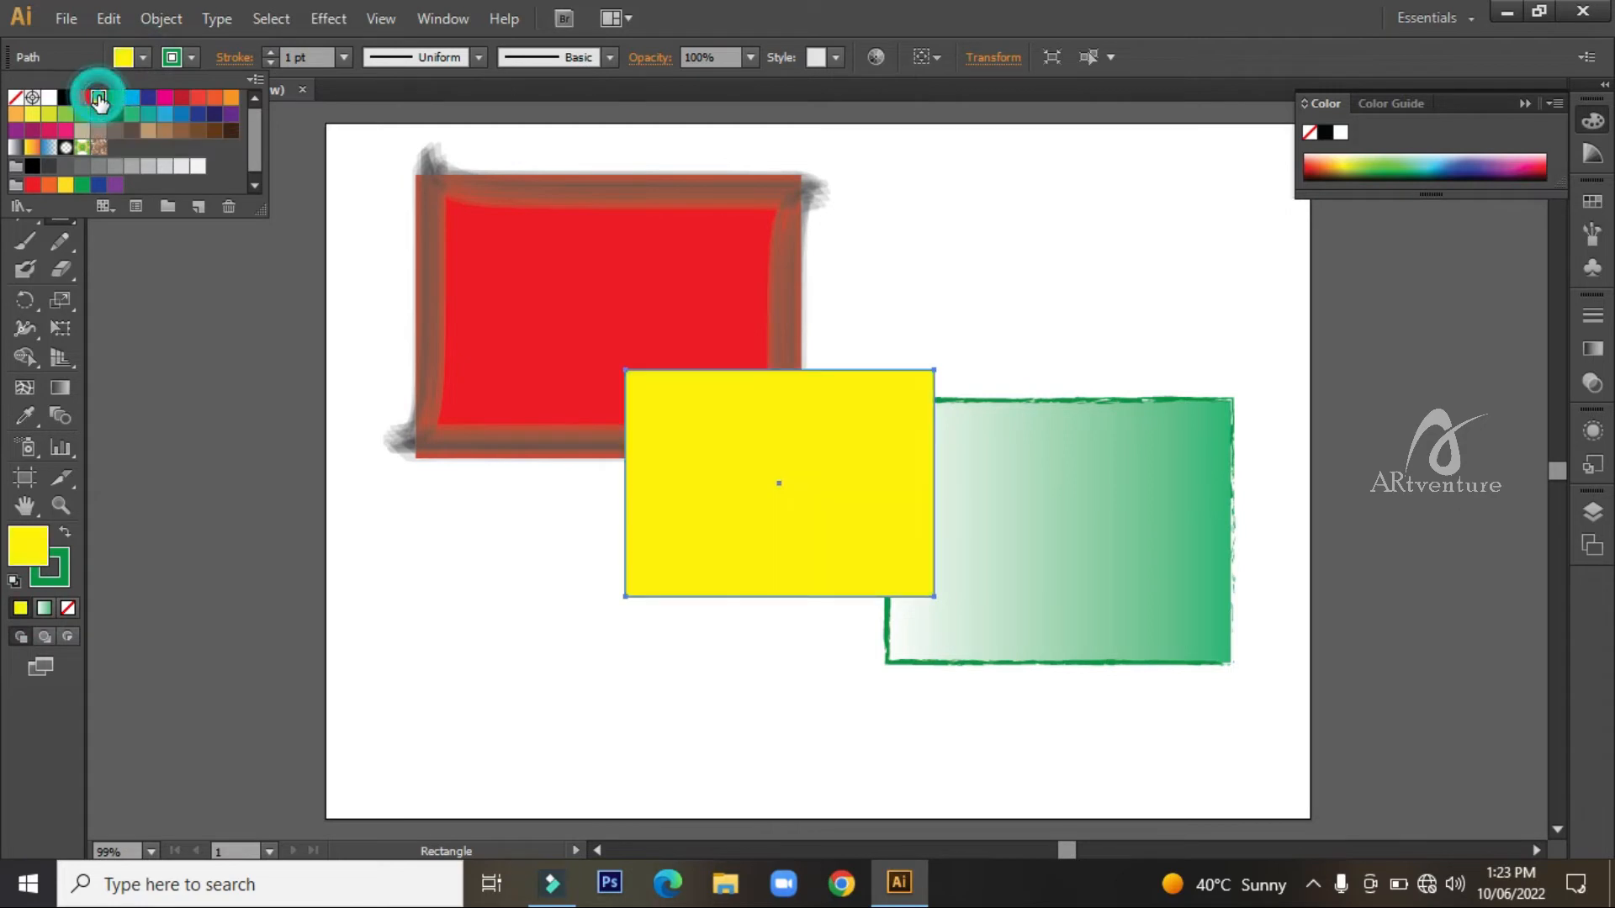
- Increase the yellow rectangle's stroke weight to 12 pt and change its stroke colour to red
left_click(270, 53)
left_click(270, 53)
left_click(271, 54)
left_click(273, 55)
left_click(270, 53)
left_click(270, 53)
left_click(270, 53)
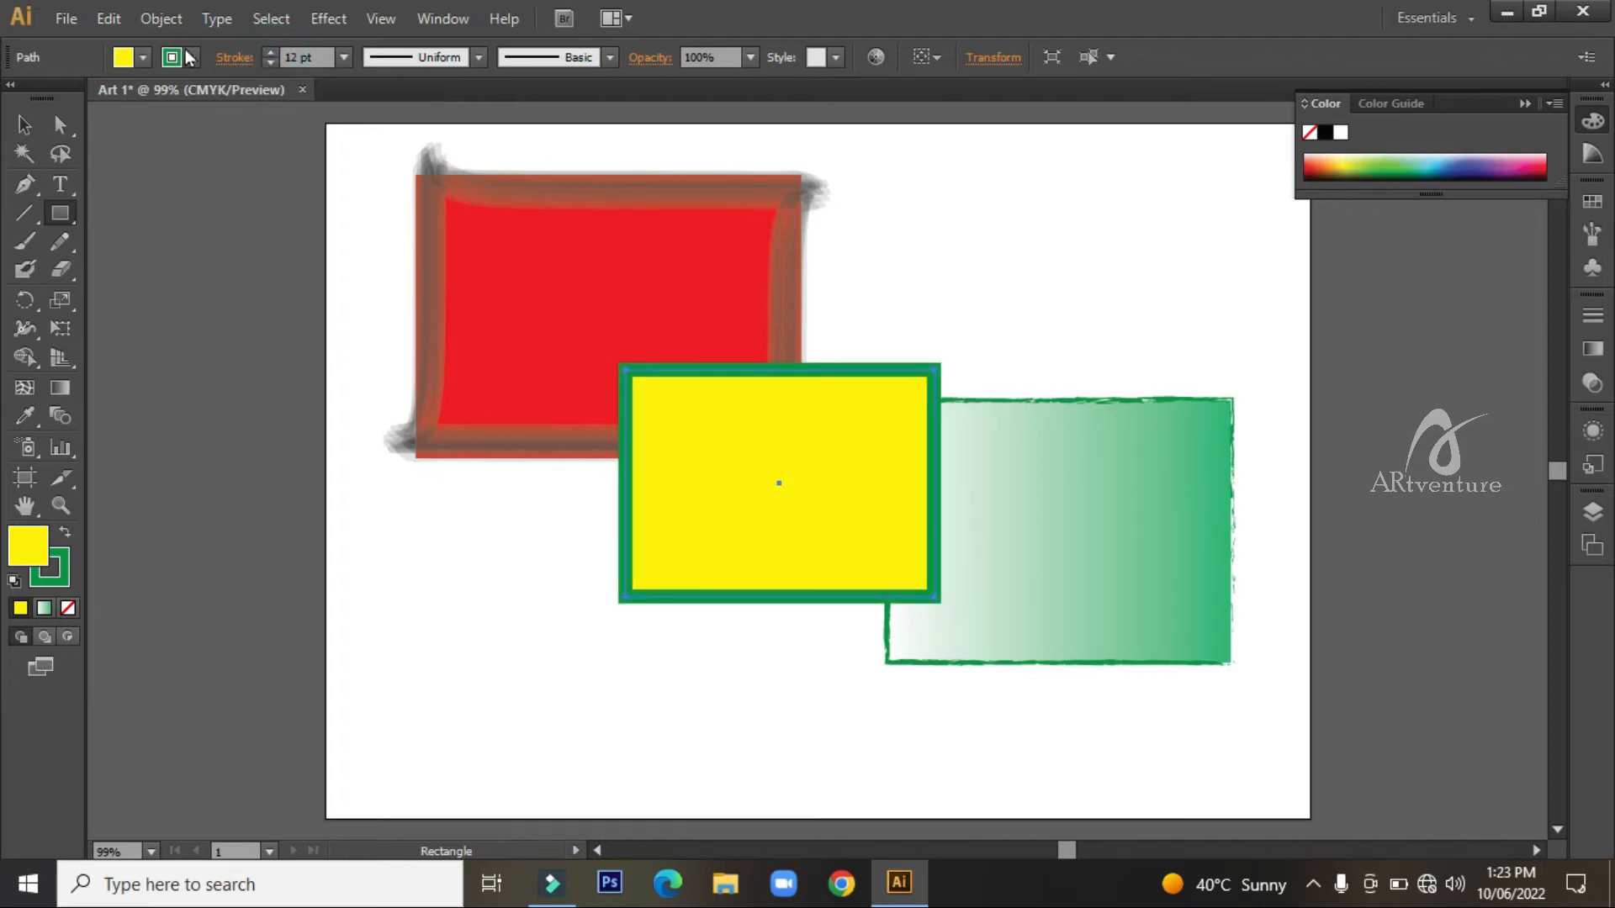
left_click(172, 56)
left_click(32, 184)
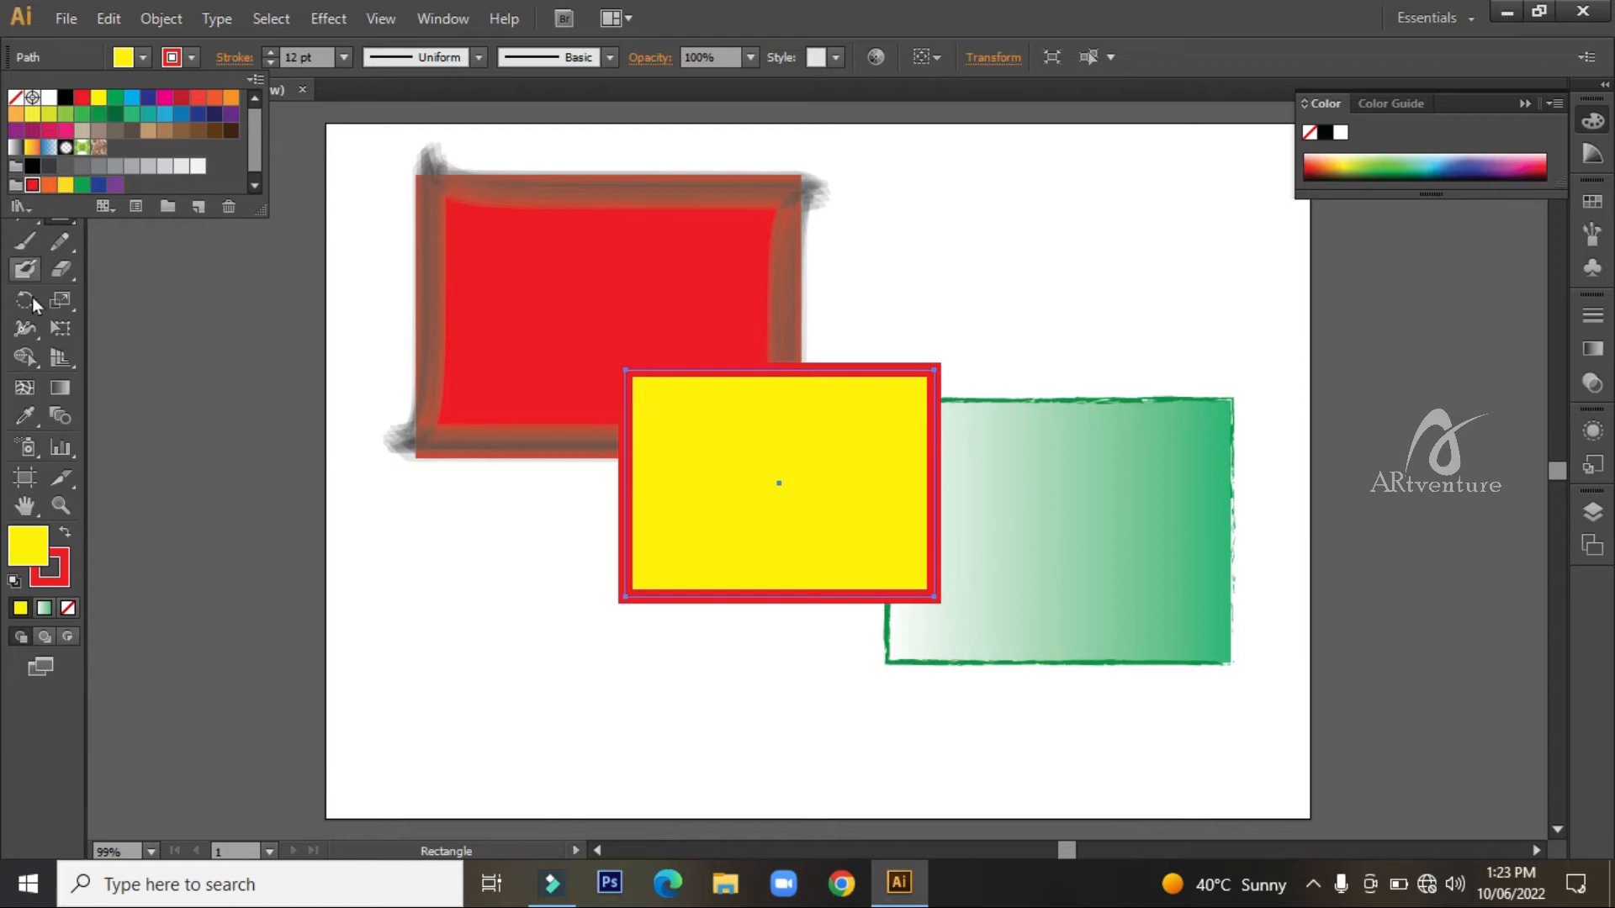
left_click(156, 335)
- Select the yellow, red and green gradient rectangles individually in turn with the Selection tool
left_click(23, 125)
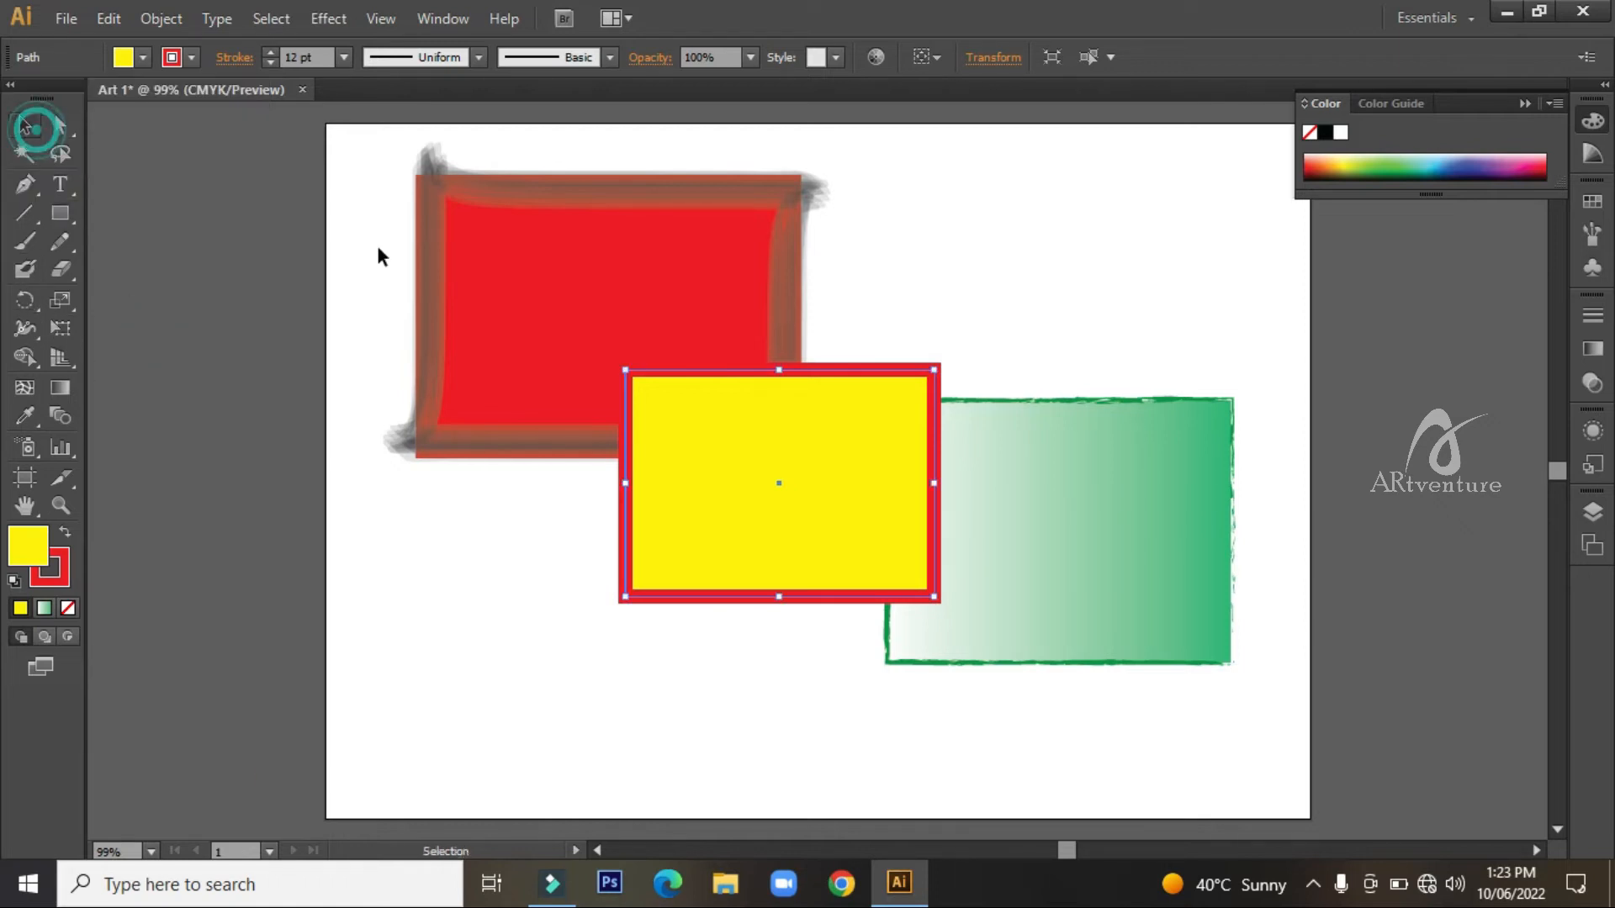
left_click(754, 528)
left_click(1122, 550)
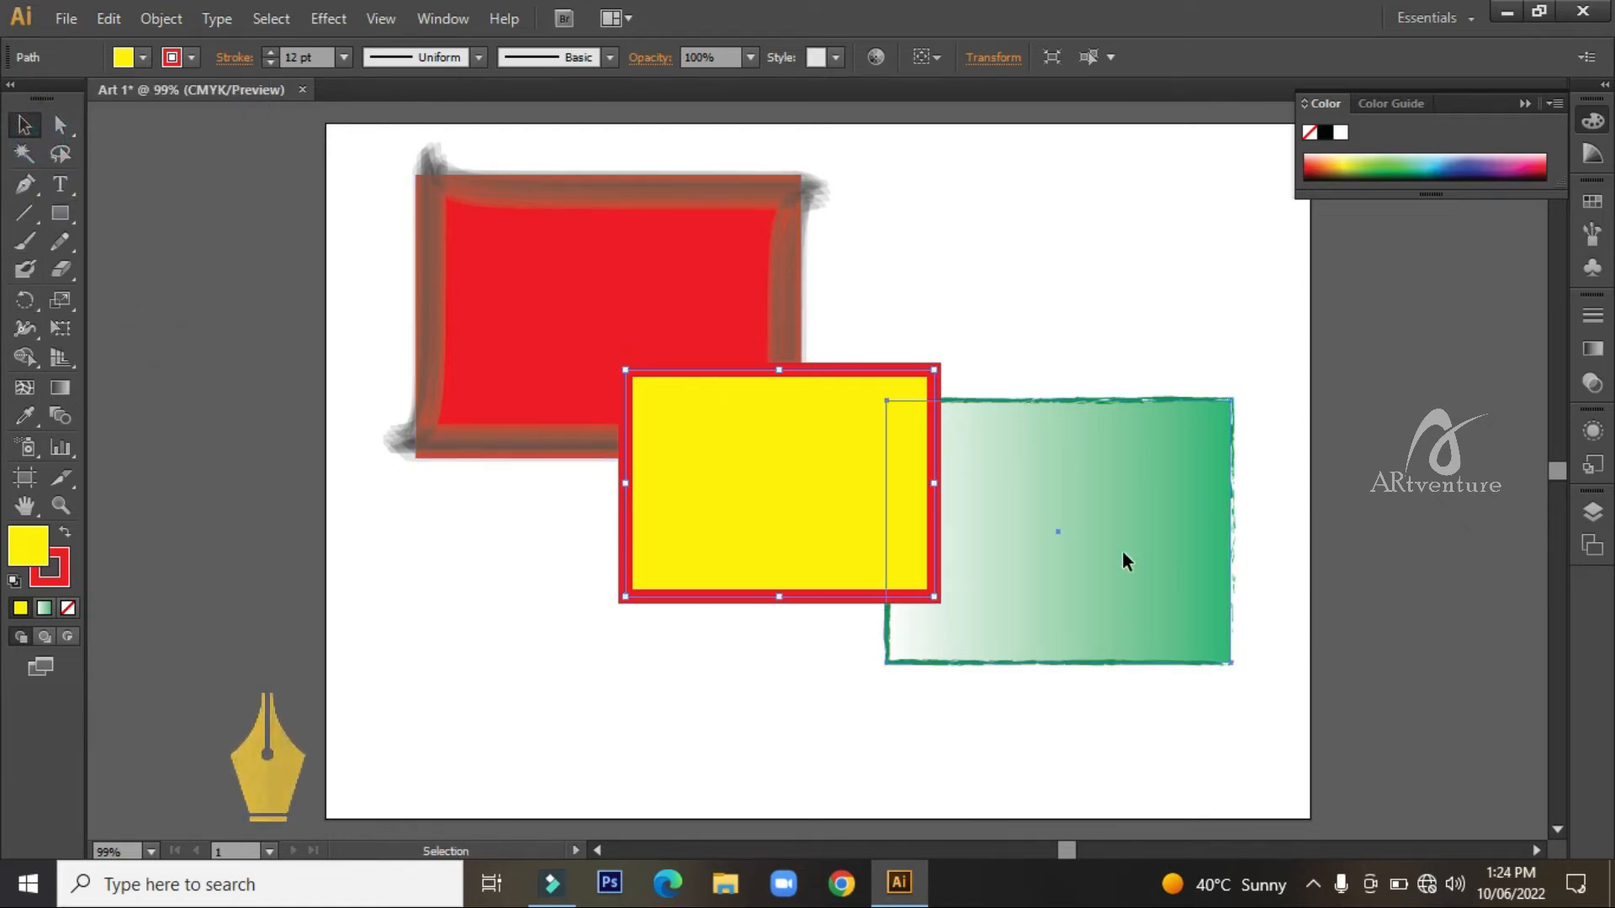
left_click(602, 279)
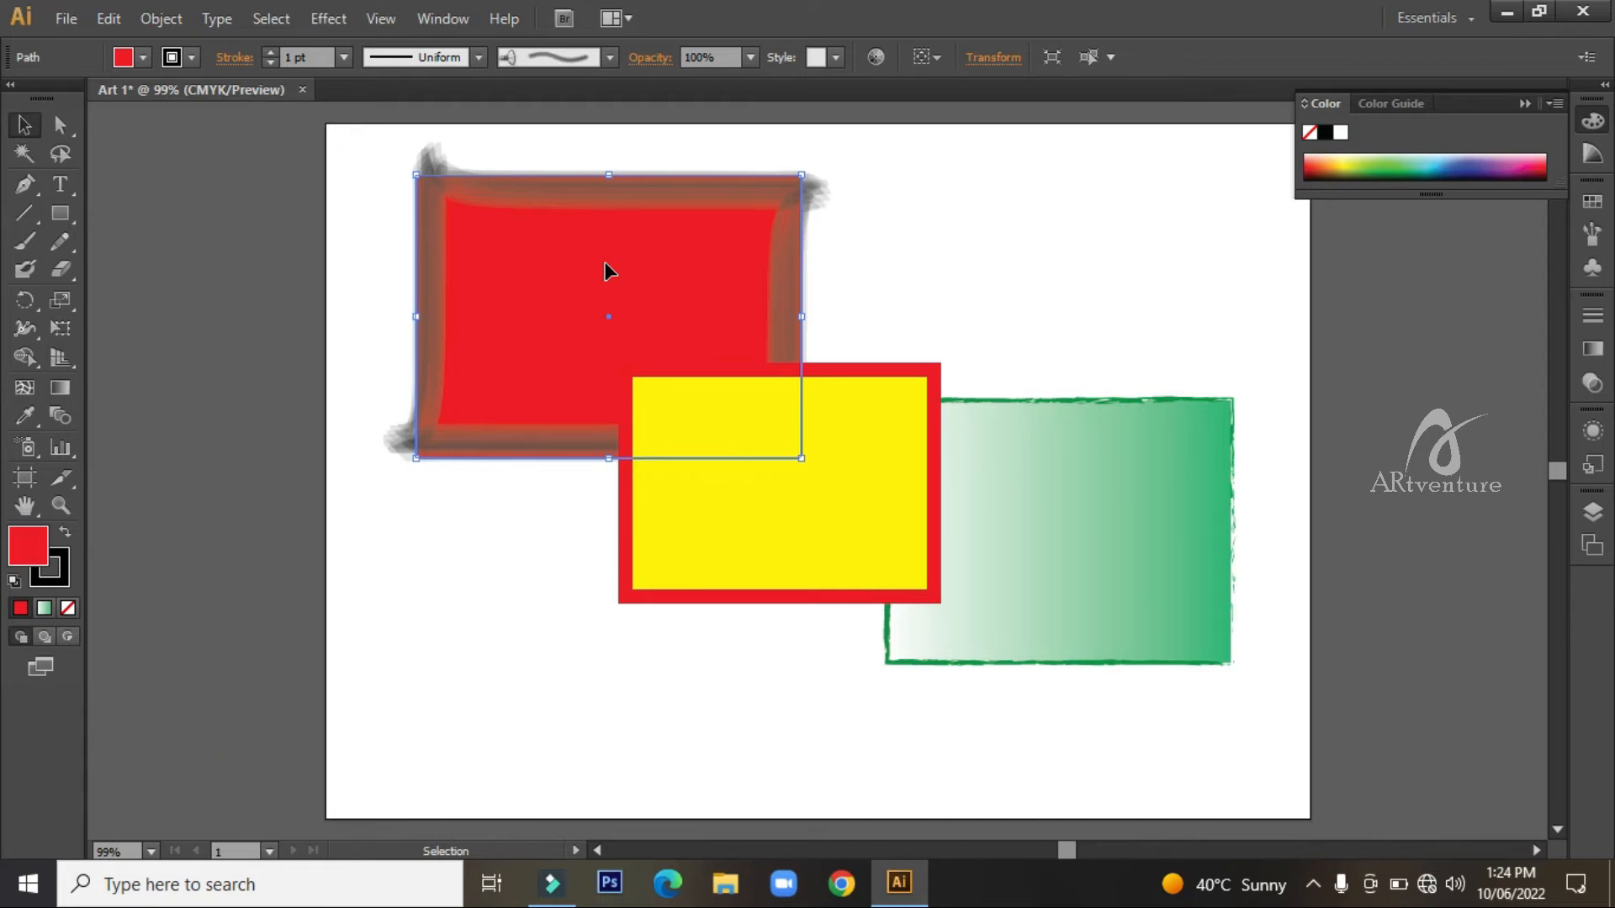
left_click(494, 265)
left_click(981, 570)
left_click(790, 485)
left_click(1026, 545)
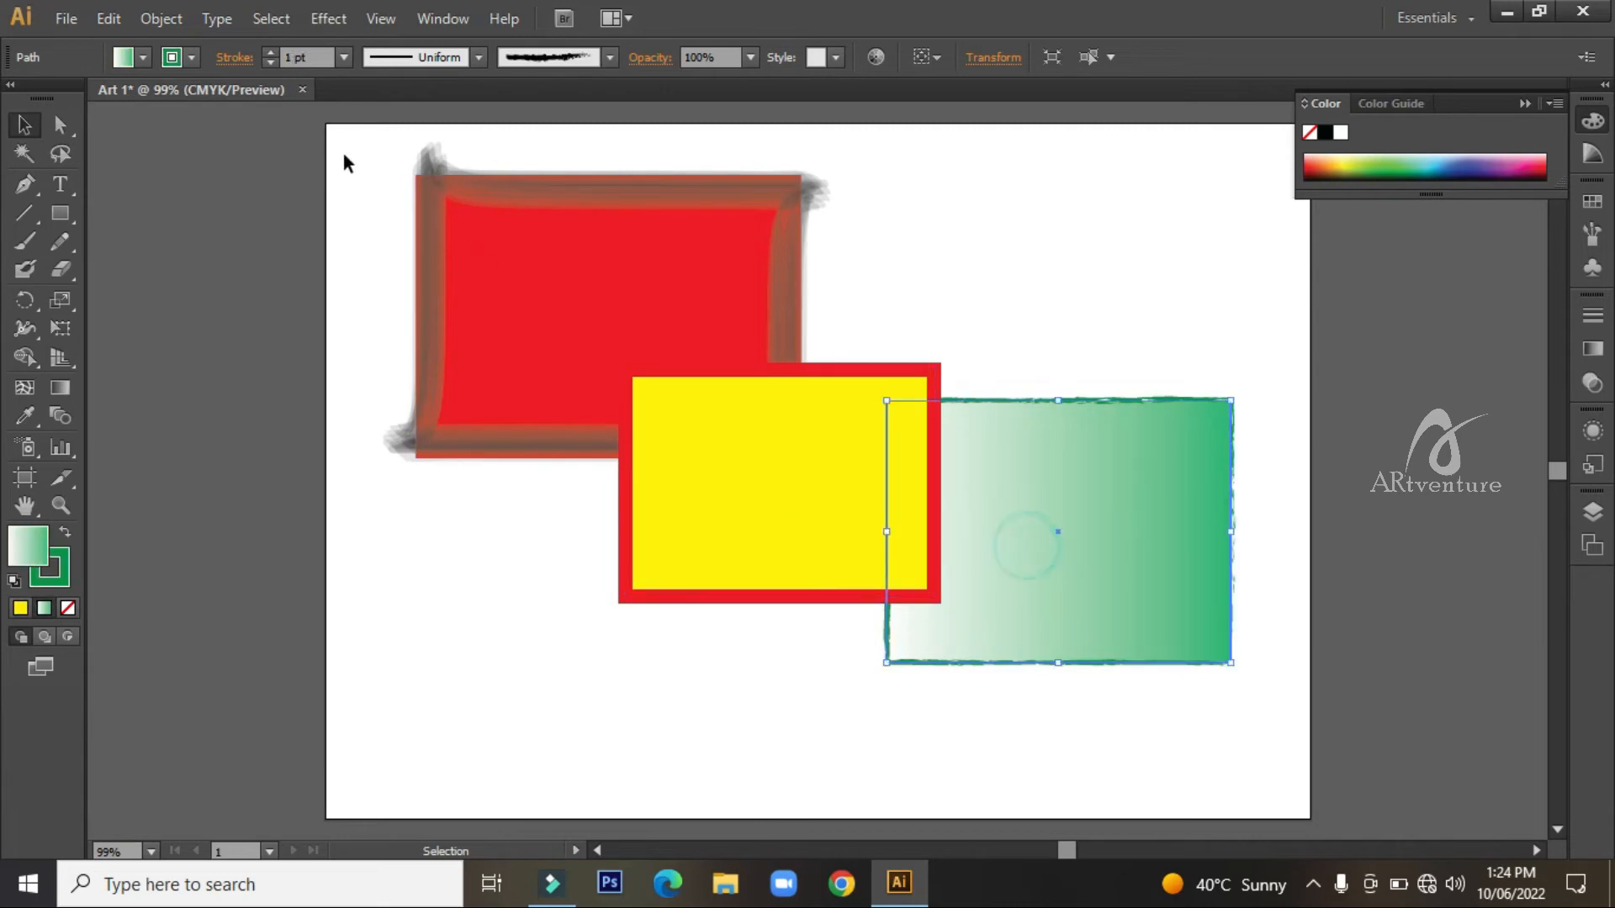
- Select all three rectangles, move them together on the artboard and undo the last moves
left_click_drag(358, 132, 1245, 717)
left_click_drag(577, 299, 566, 457)
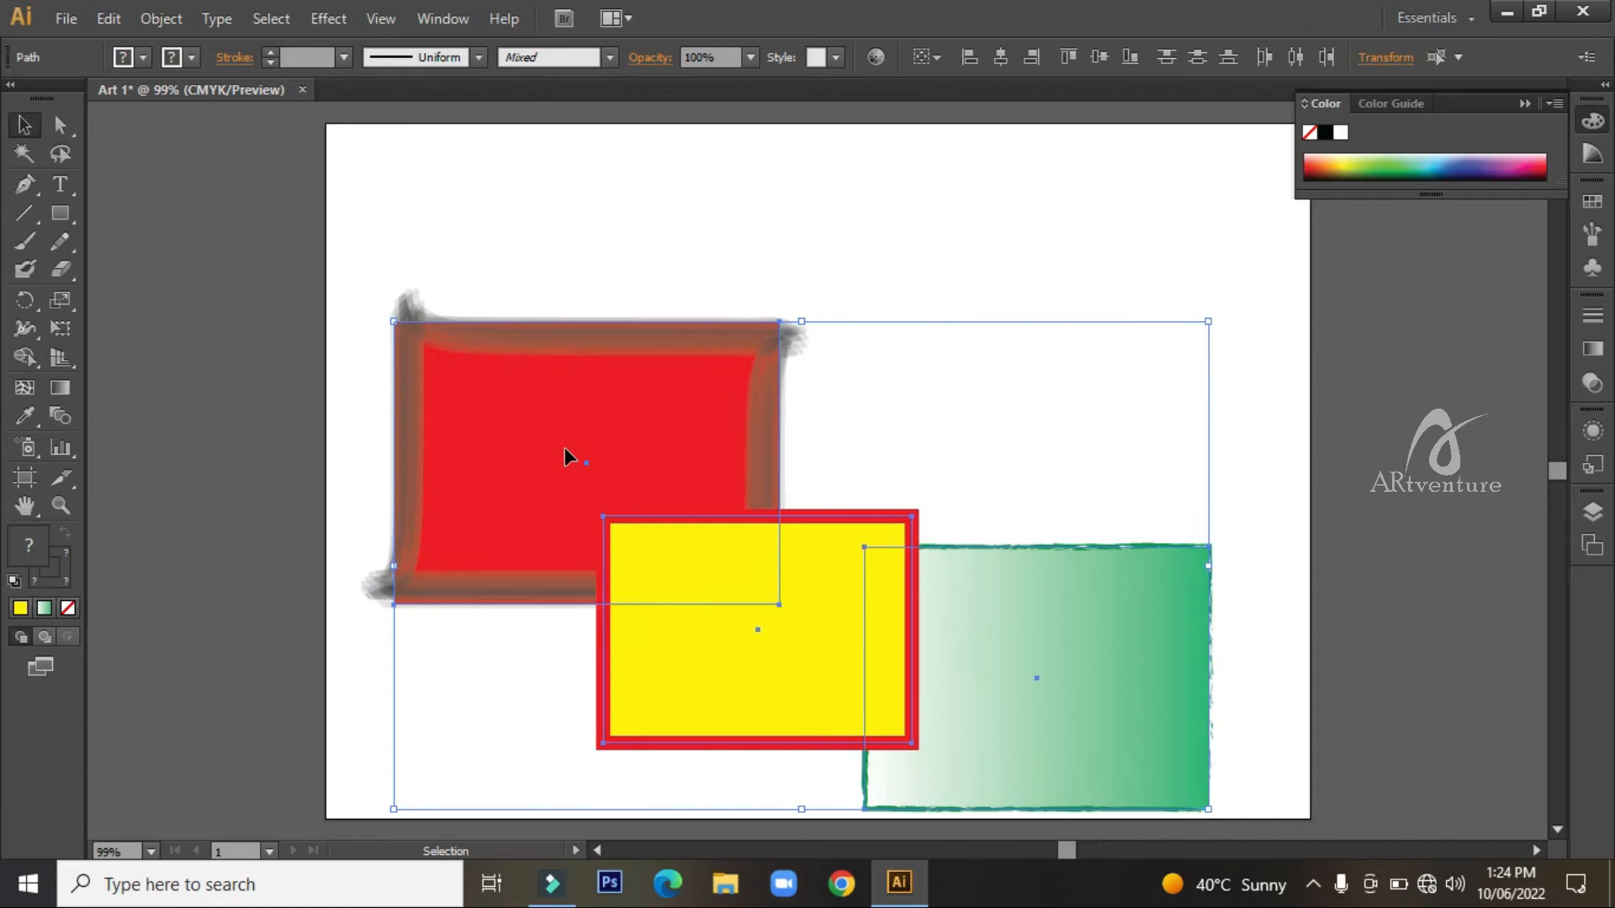
key("ctrl+z")
key("ctrl+z")
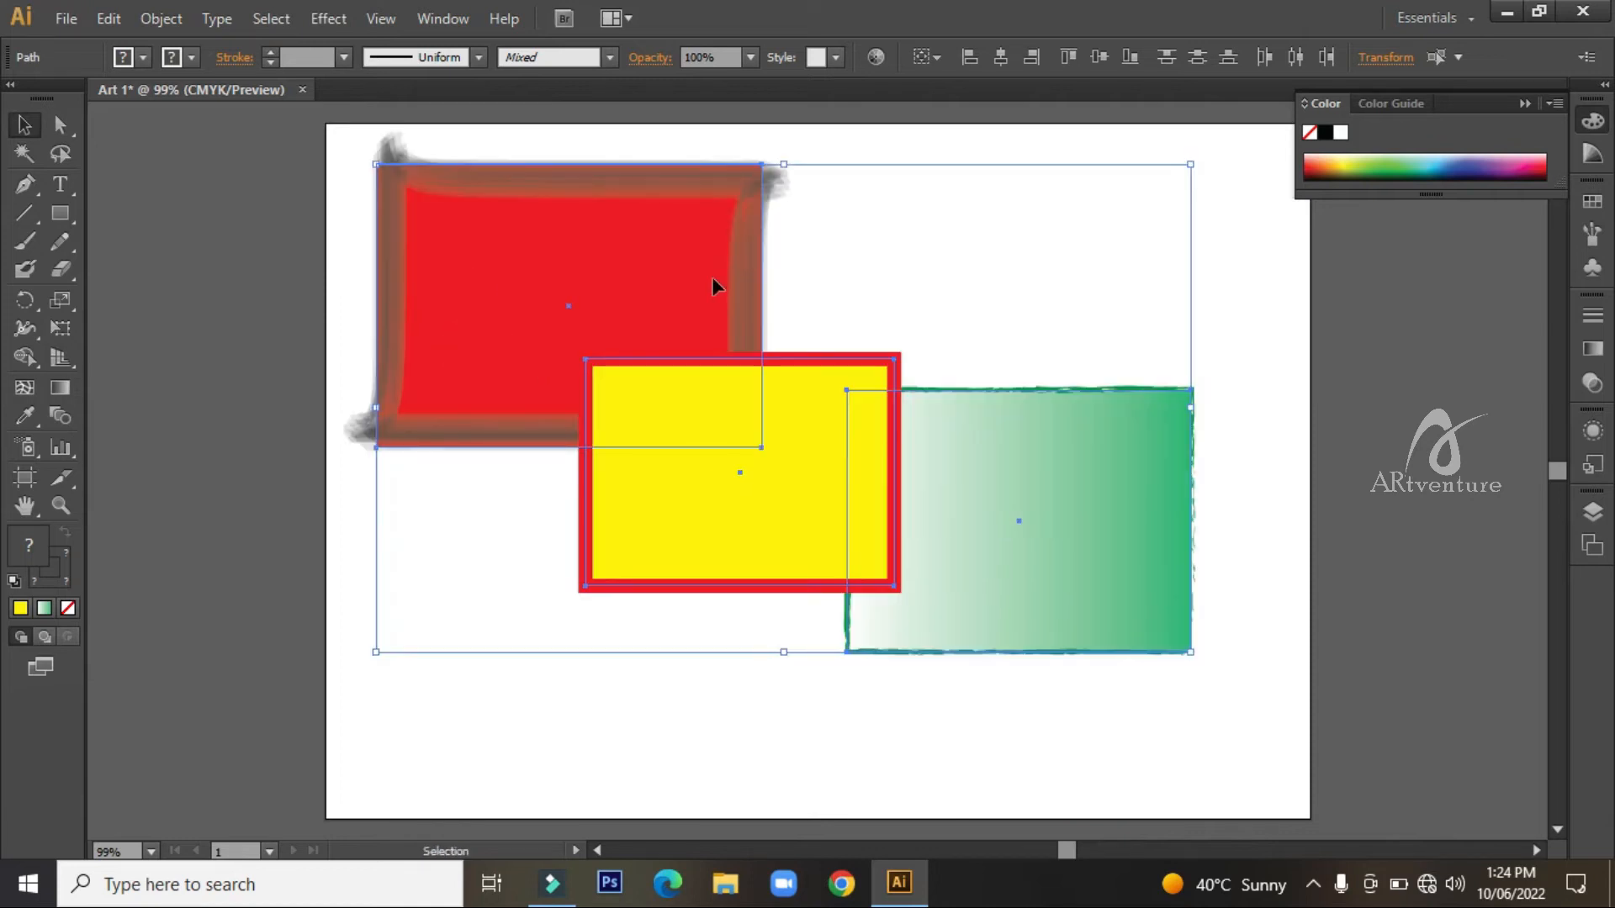
- Move the three selected rectangles together on the artboard and slightly reduce their overall height
left_click_drag(731, 291, 794, 316)
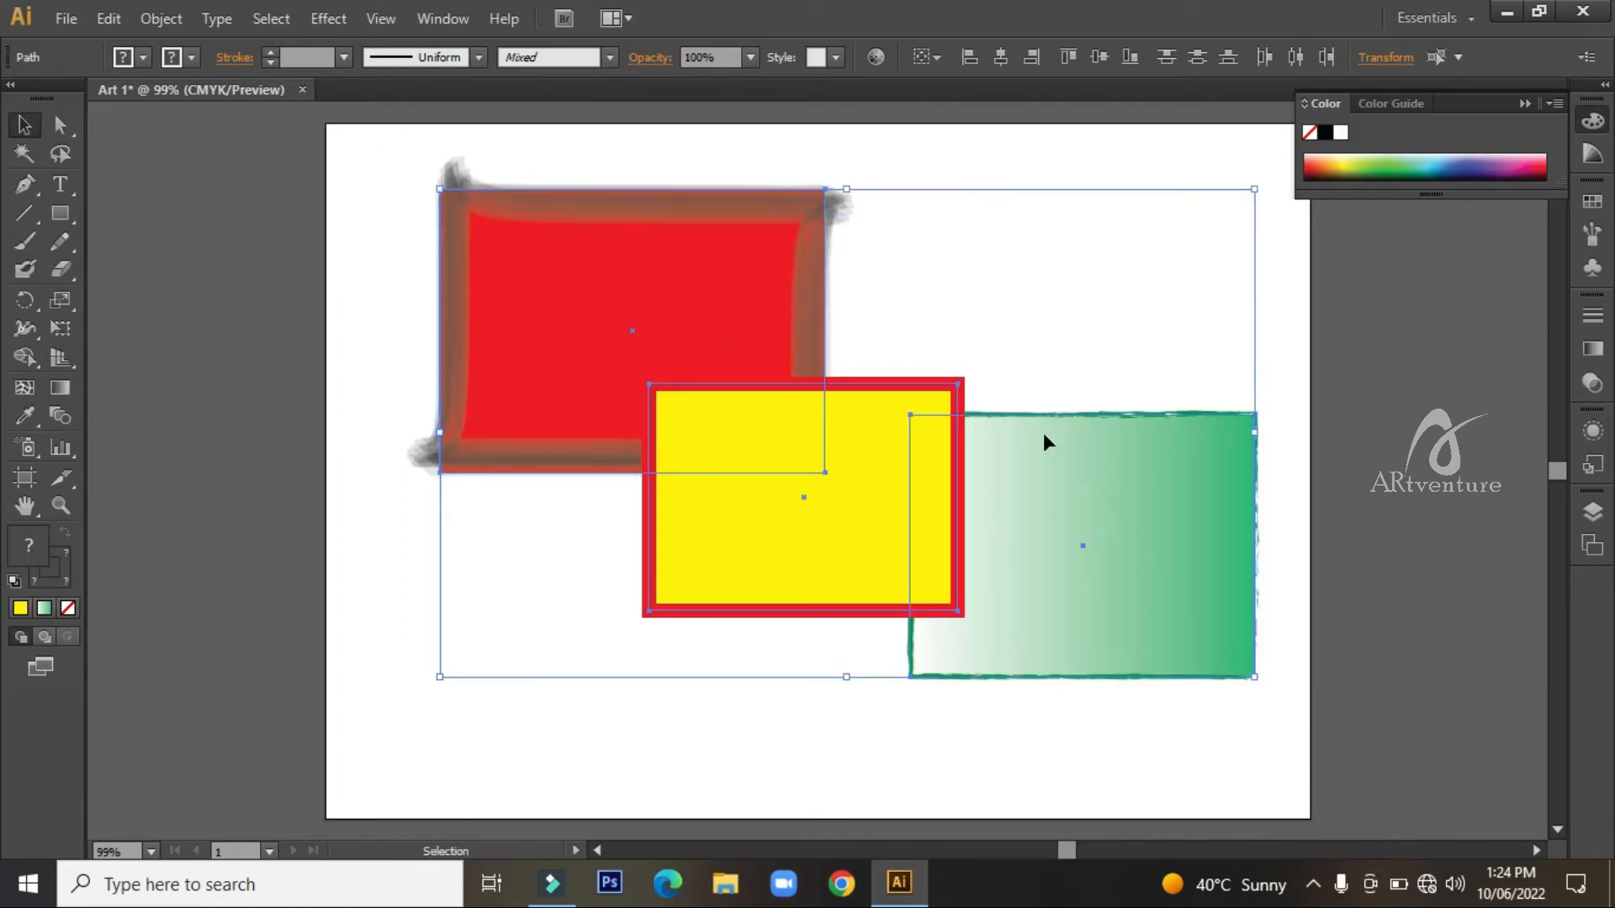
mouse_move(1253, 188)
left_mouse_down()
mouse_move(1147, 303)
mouse_move(1254, 199)
left_mouse_up()
left_click_drag(1119, 507, 1097, 453)
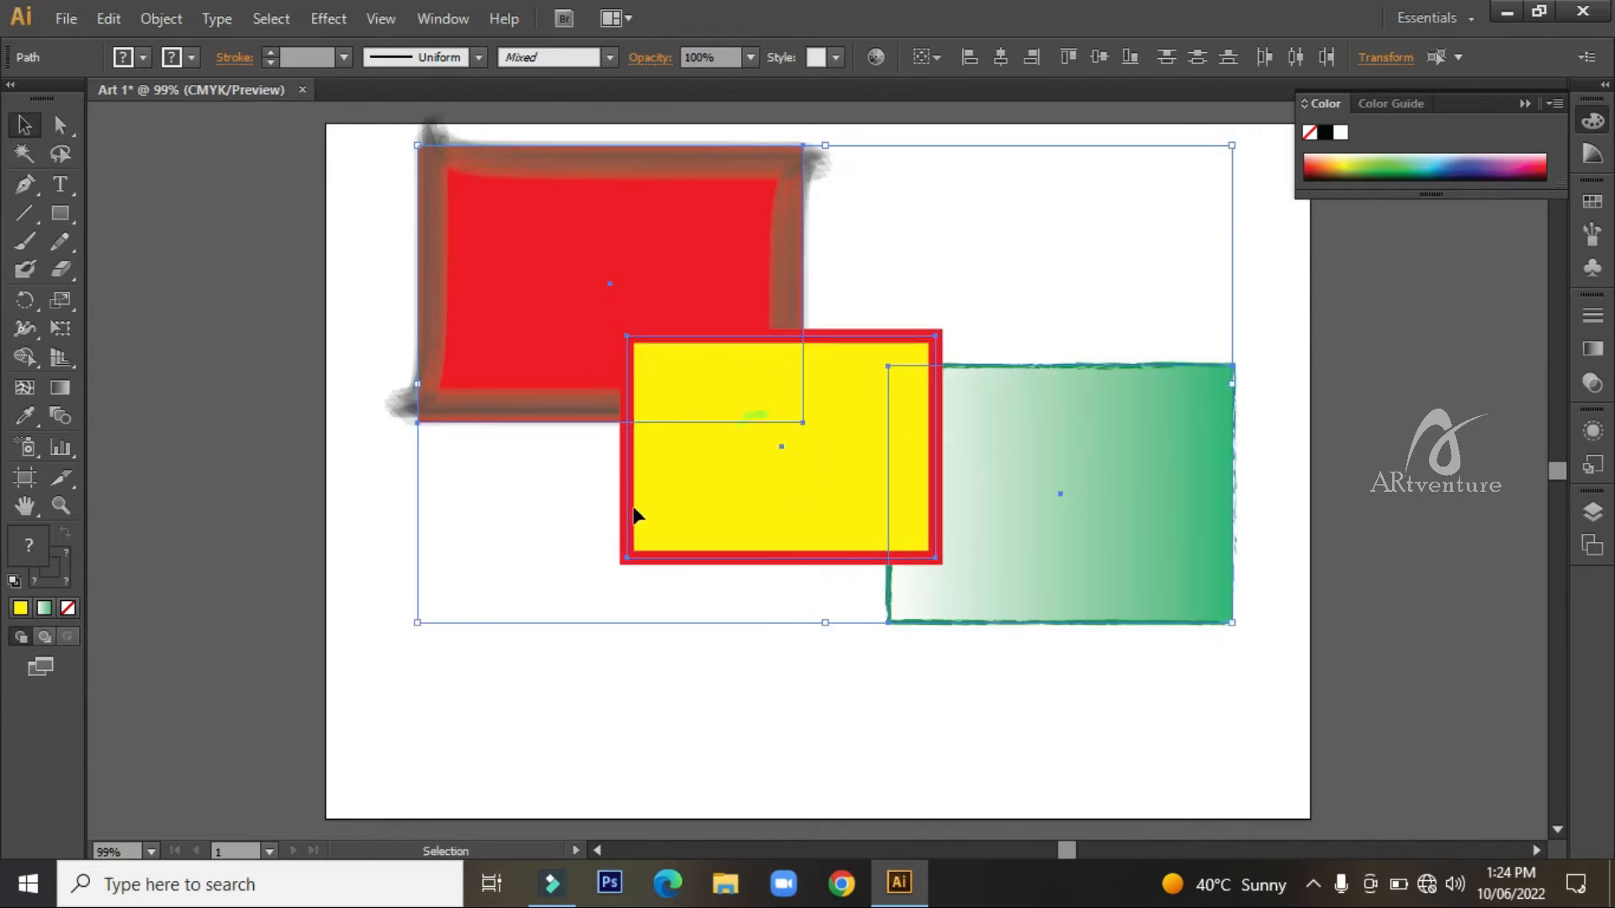
- Group the three selected rectangles and move the group around the artboard as one object
right_click(730, 275)
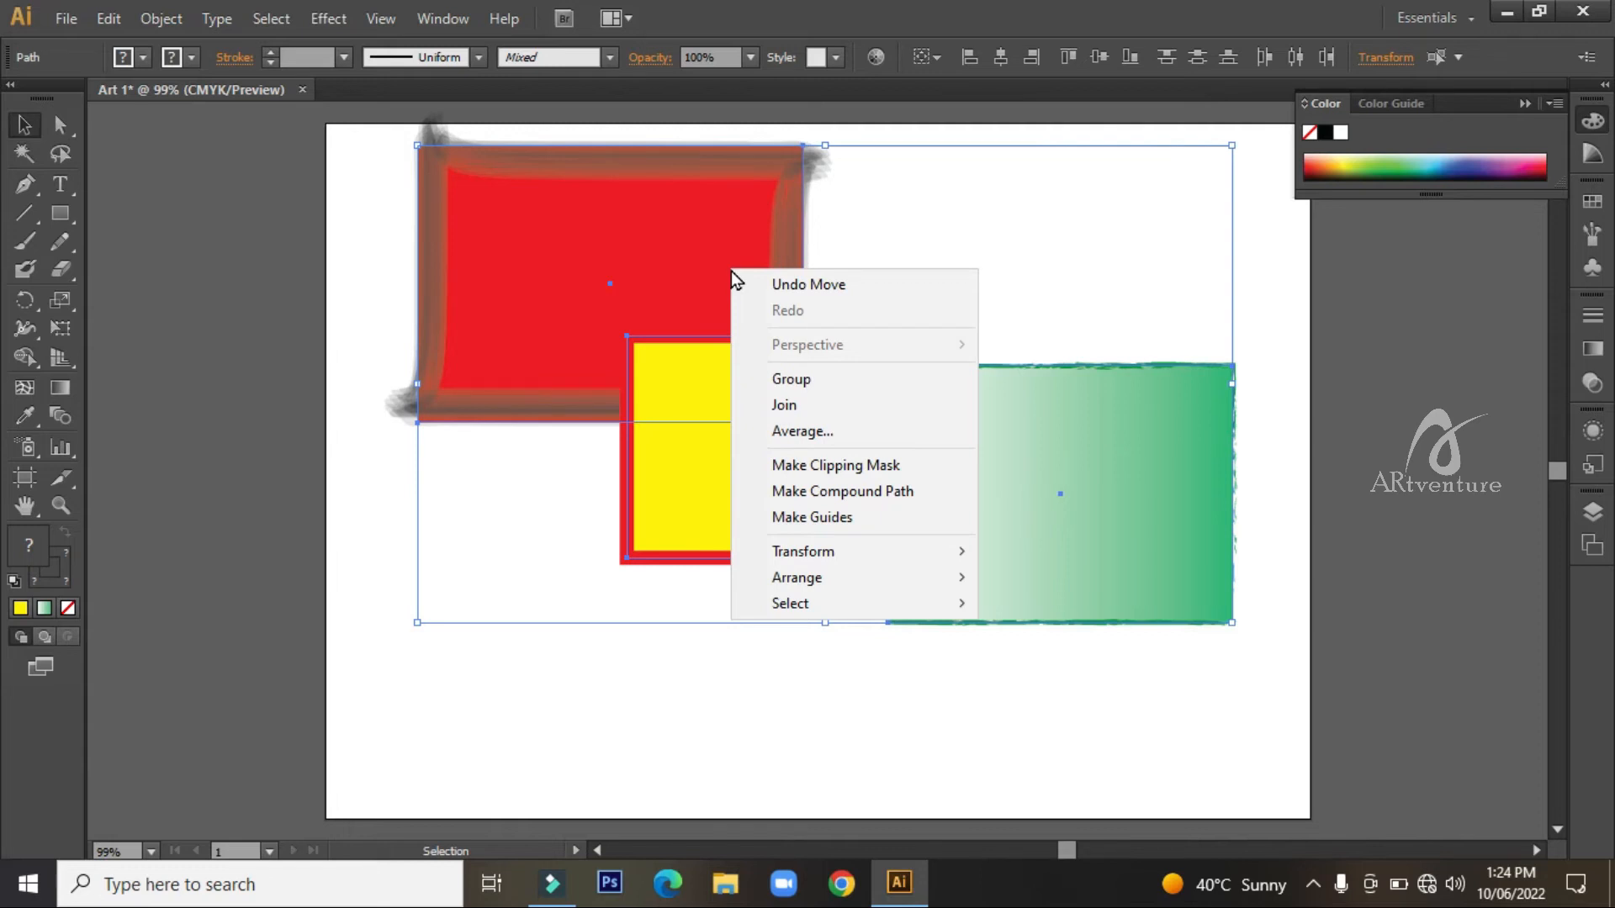
left_click(761, 376)
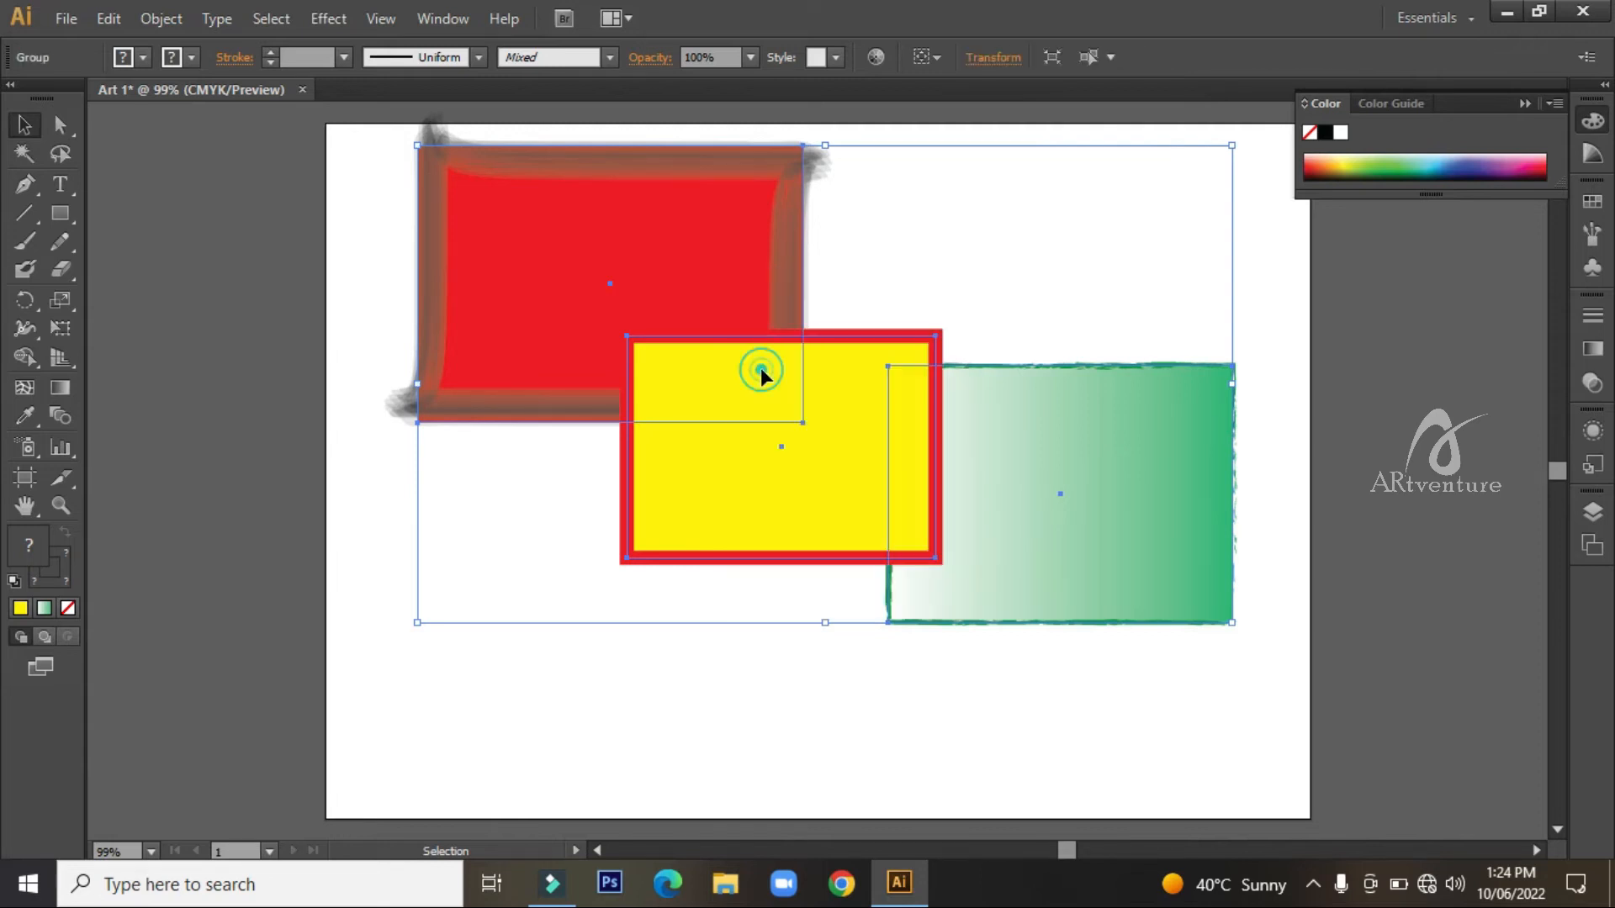
left_click(730, 693)
left_click(987, 551)
left_click_drag(988, 552, 952, 651)
left_click(814, 740)
left_click(1057, 639)
left_click_drag(1057, 639, 1031, 566)
left_click(937, 699)
left_click_drag(912, 594, 907, 626)
left_click(815, 740)
- Ungroup the three rectangles and move the green gradient rectangle up and to the right on its own
right_click(779, 515)
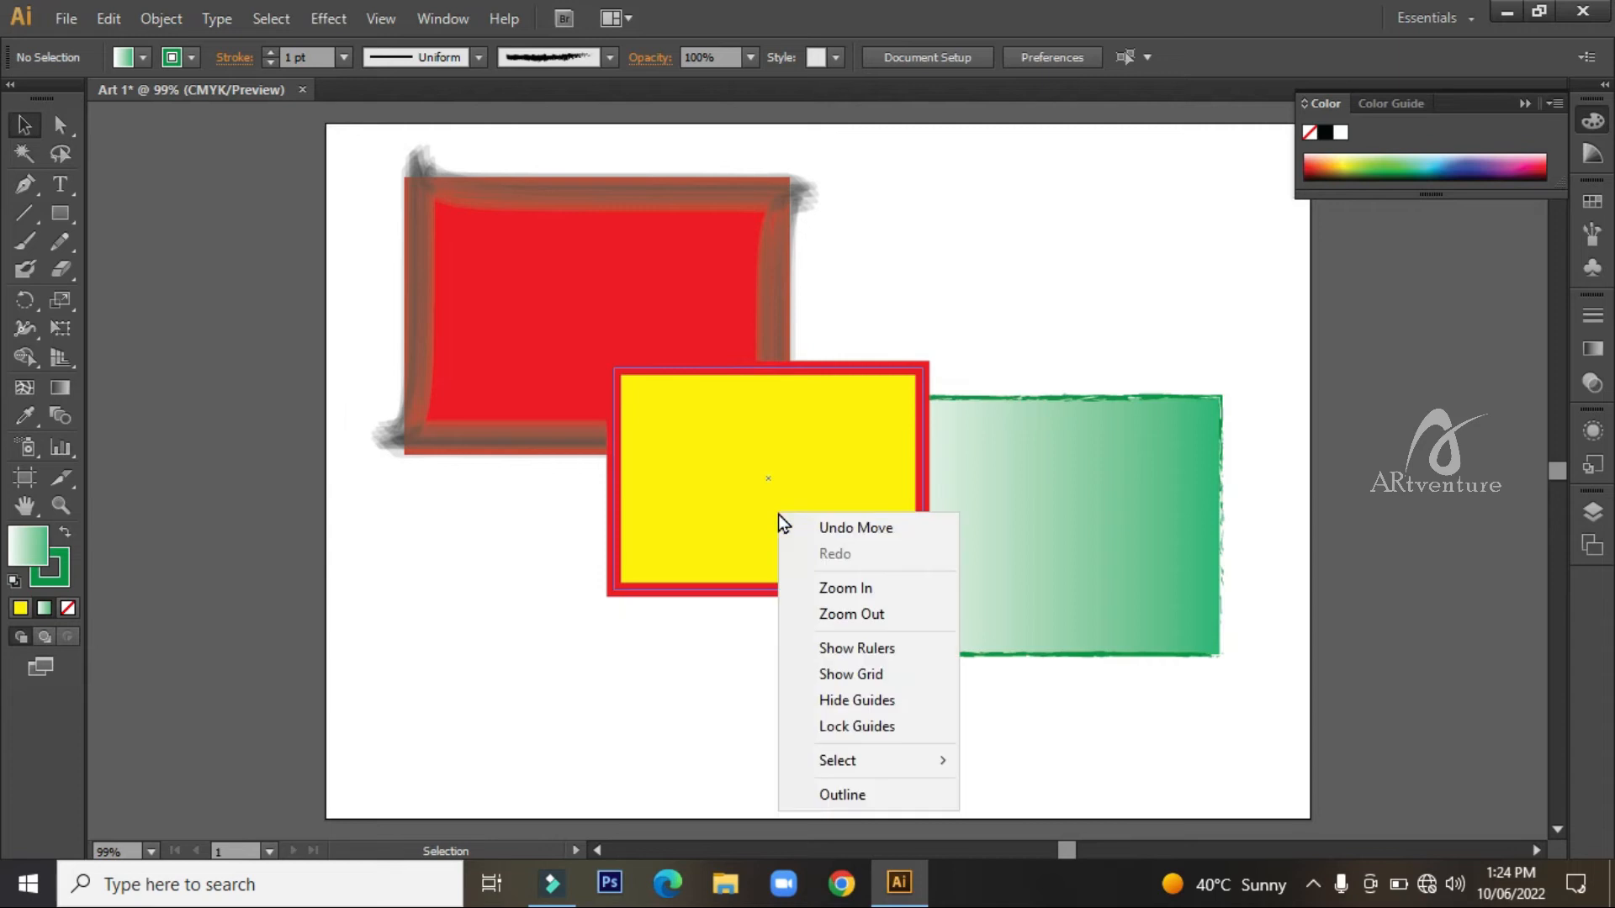
left_click(670, 541)
right_click(736, 393)
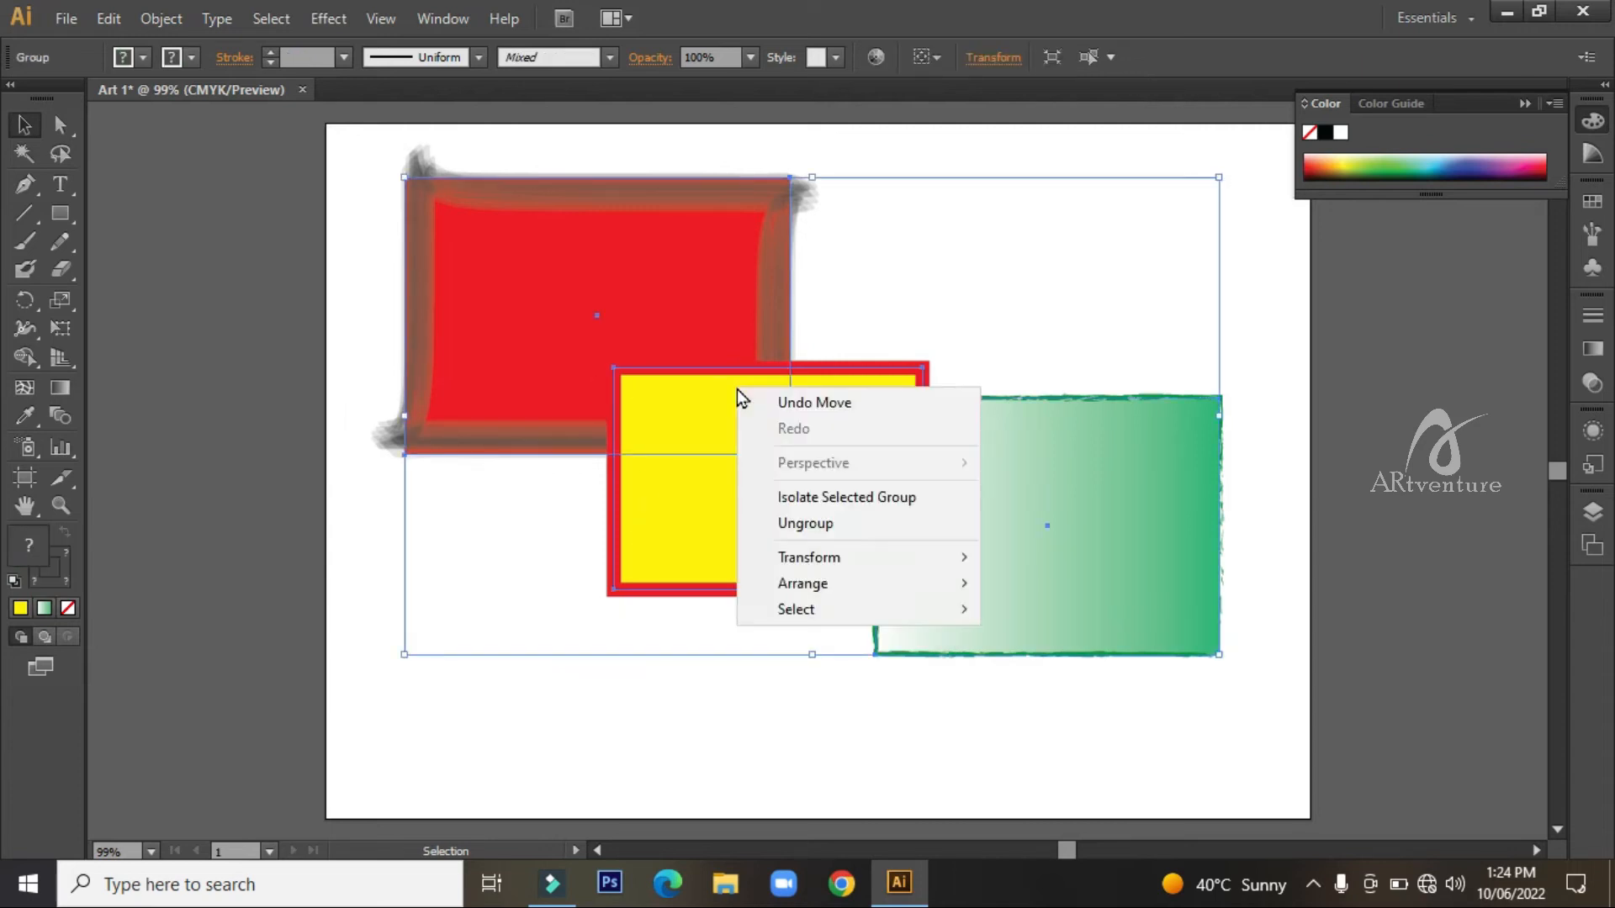
left_click(780, 522)
left_click_drag(1119, 558, 1191, 494)
left_click(1226, 761)
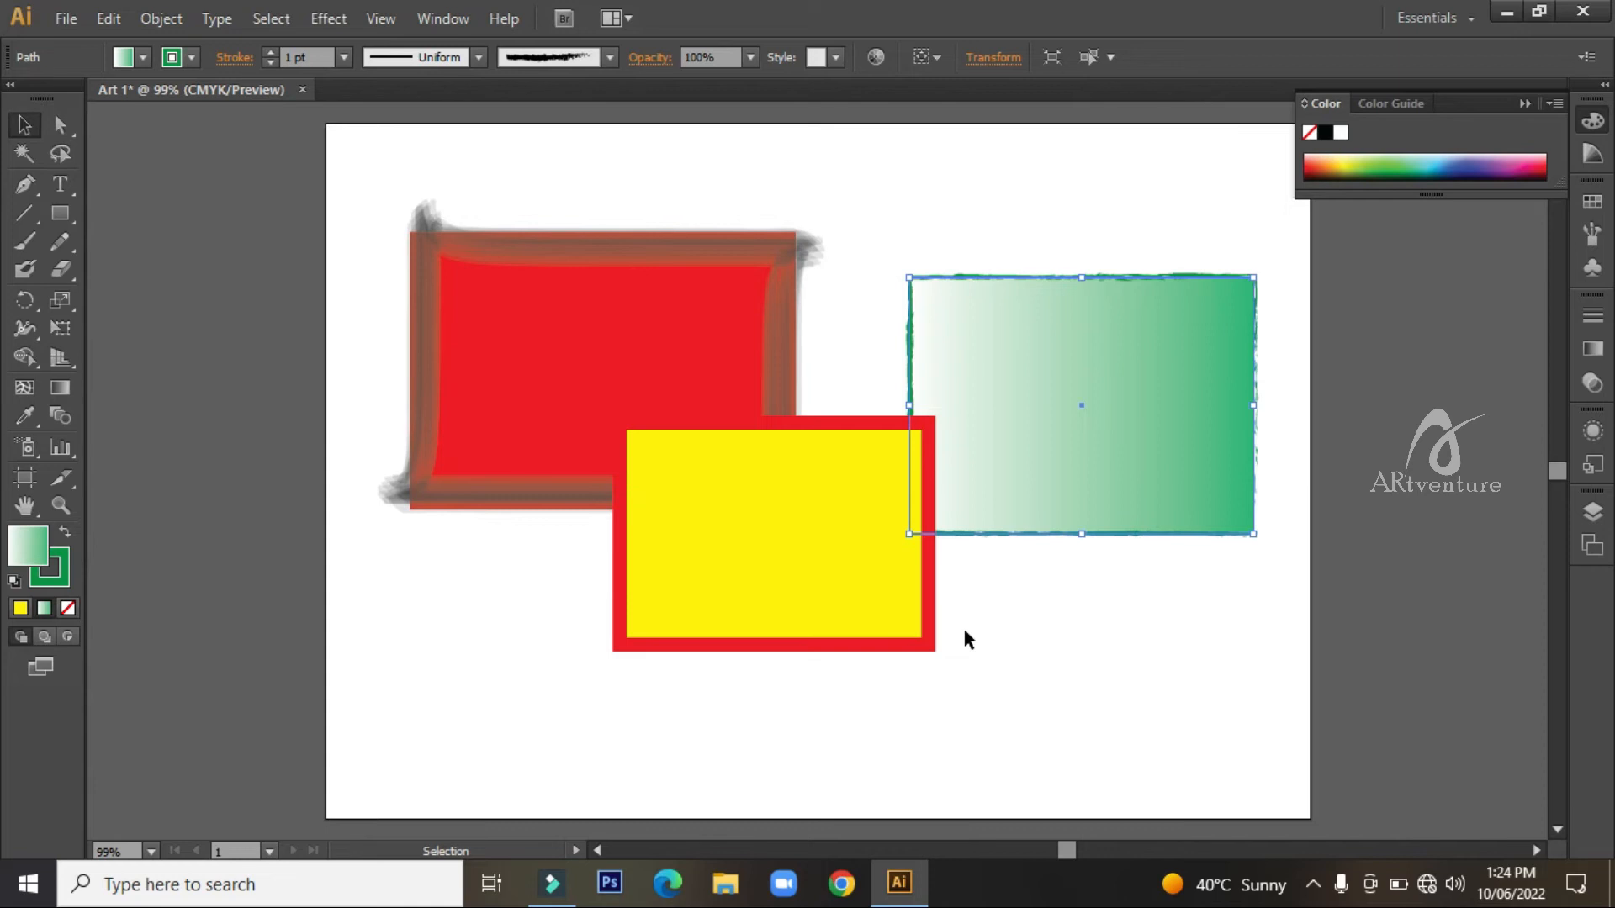
- Draw a rounded rectangle about 1.99 in wide and 1.95 in high below the red rectangle
left_click_drag(54, 220, 140, 249)
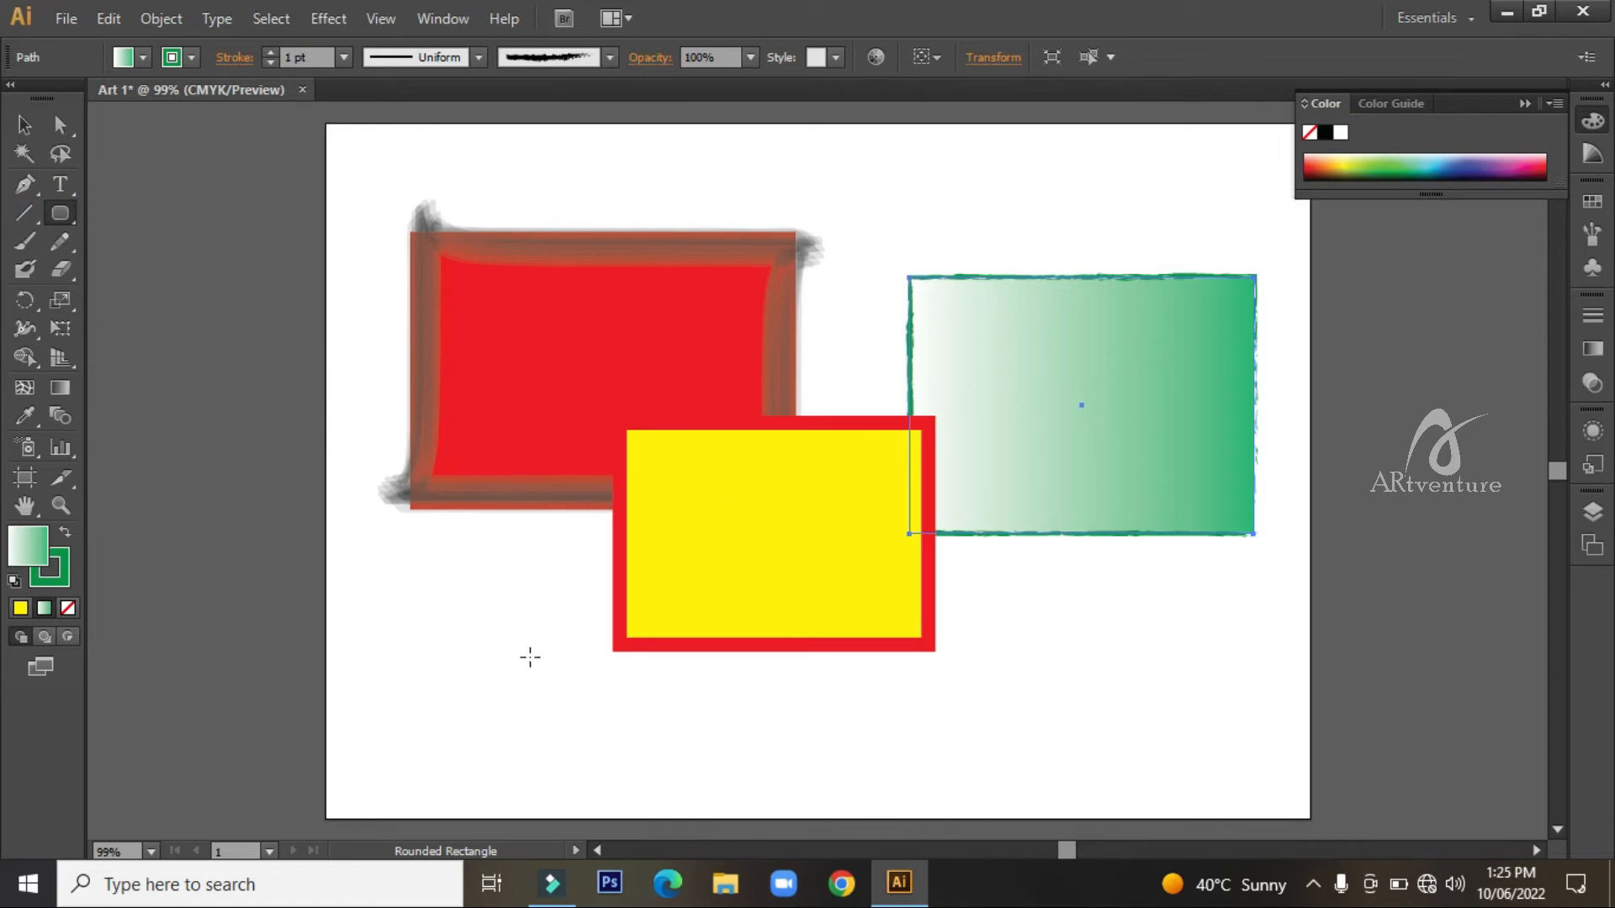
mouse_move(410, 602)
left_mouse_down()
mouse_move(566, 671)
mouse_move(579, 767)
left_mouse_up()
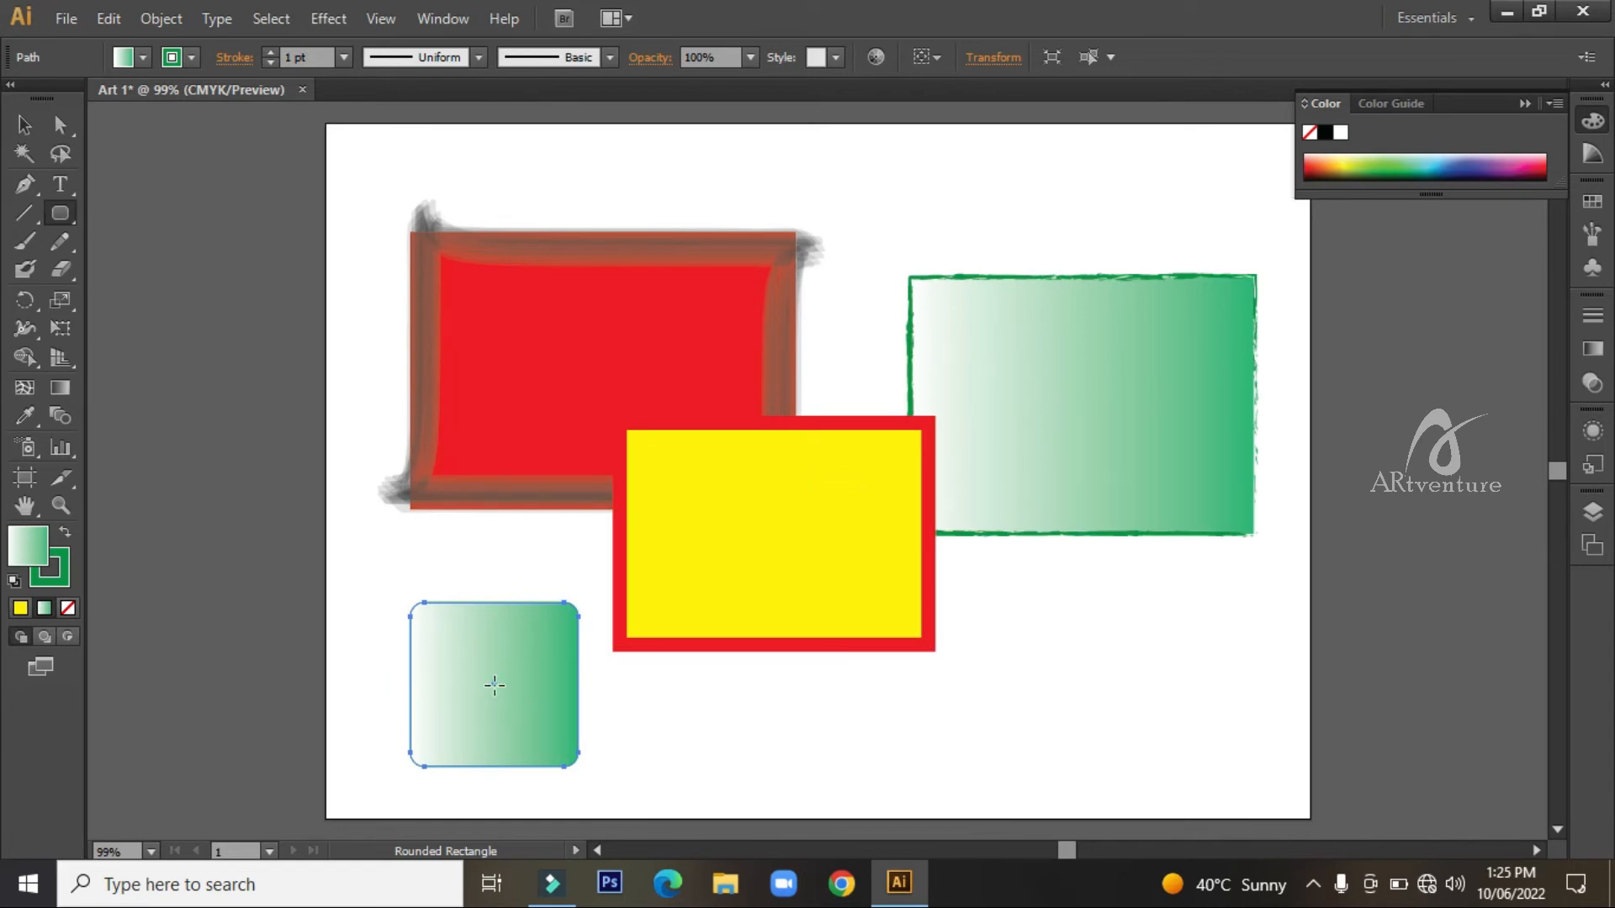
- Create another rounded rectangle, 1.9913 in wide and 1.95 in high, with a corner radius of 2.999 in
left_click(493, 683)
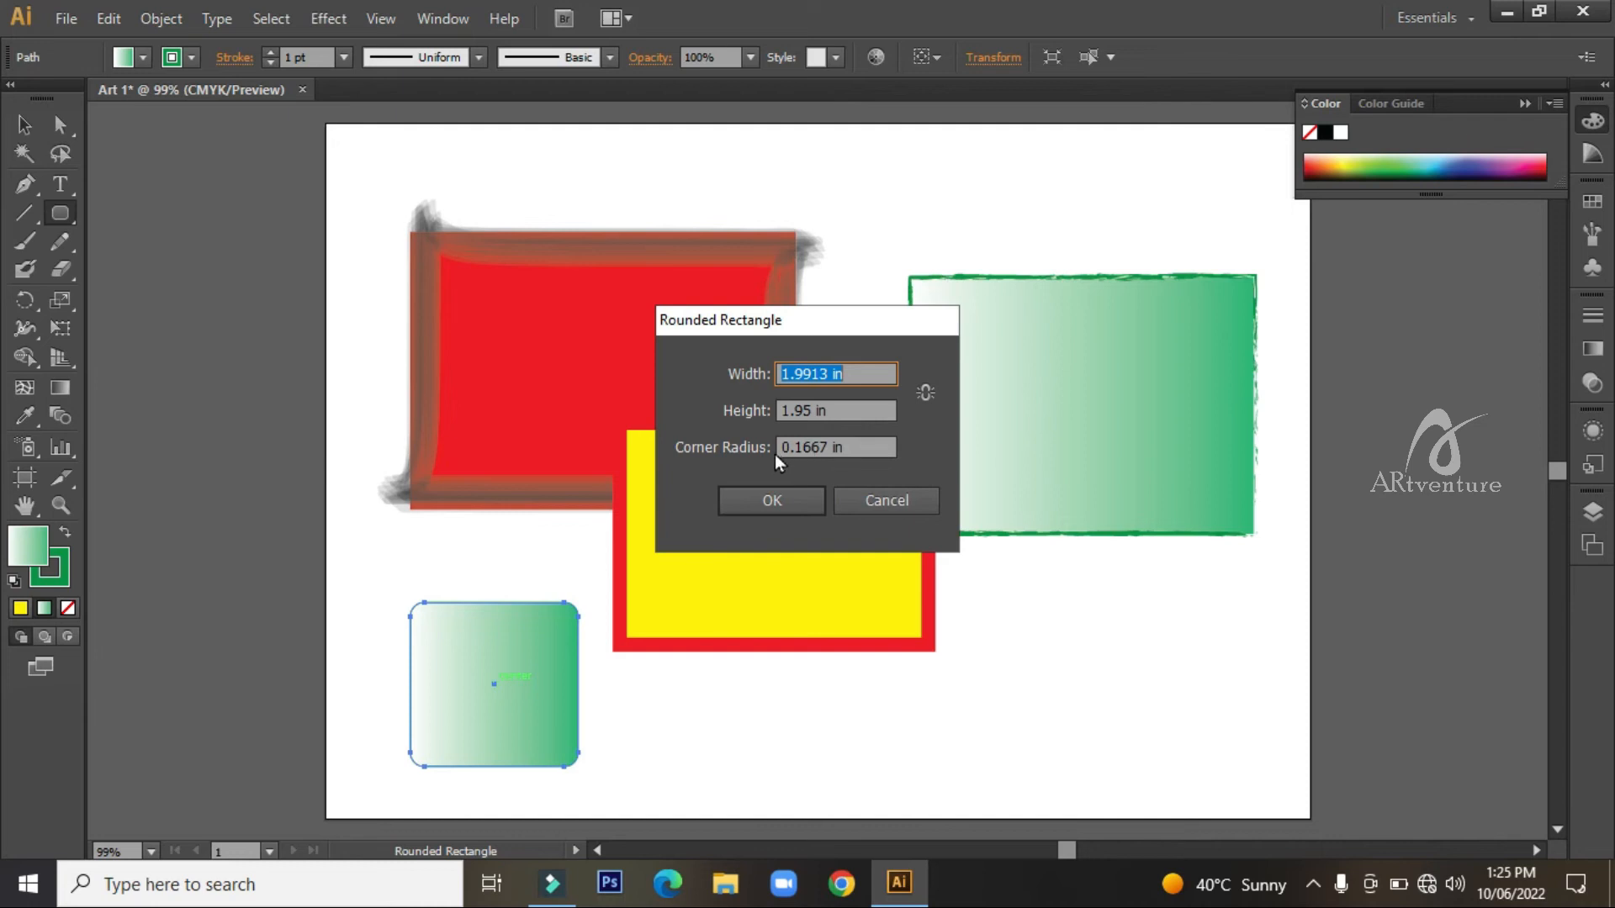
double_click(833, 449)
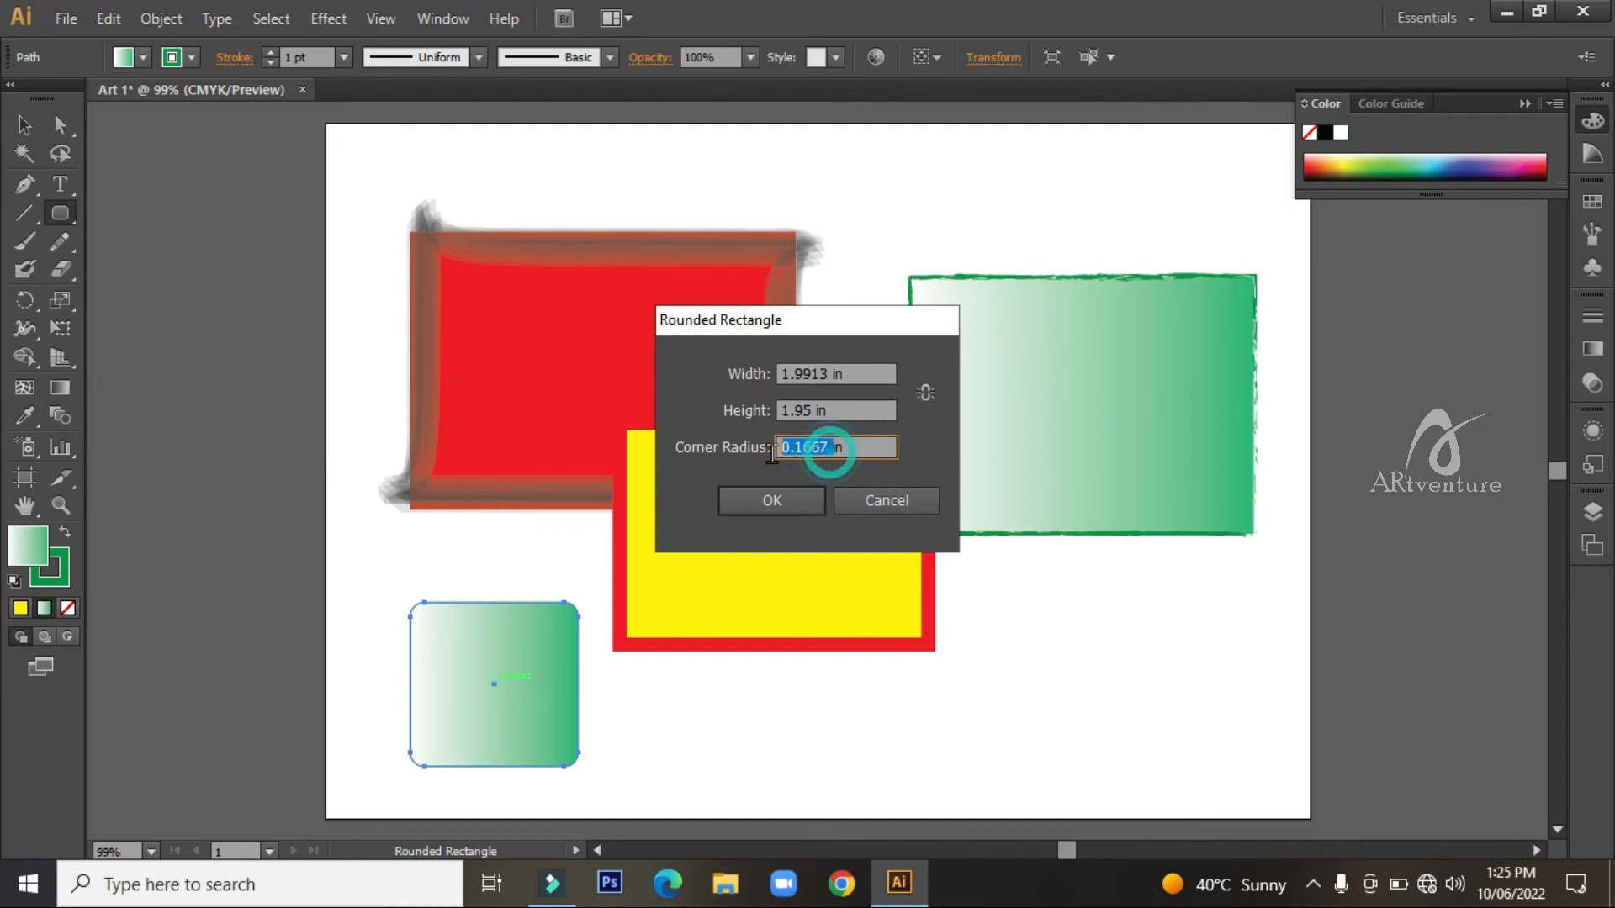
type("2.999in")
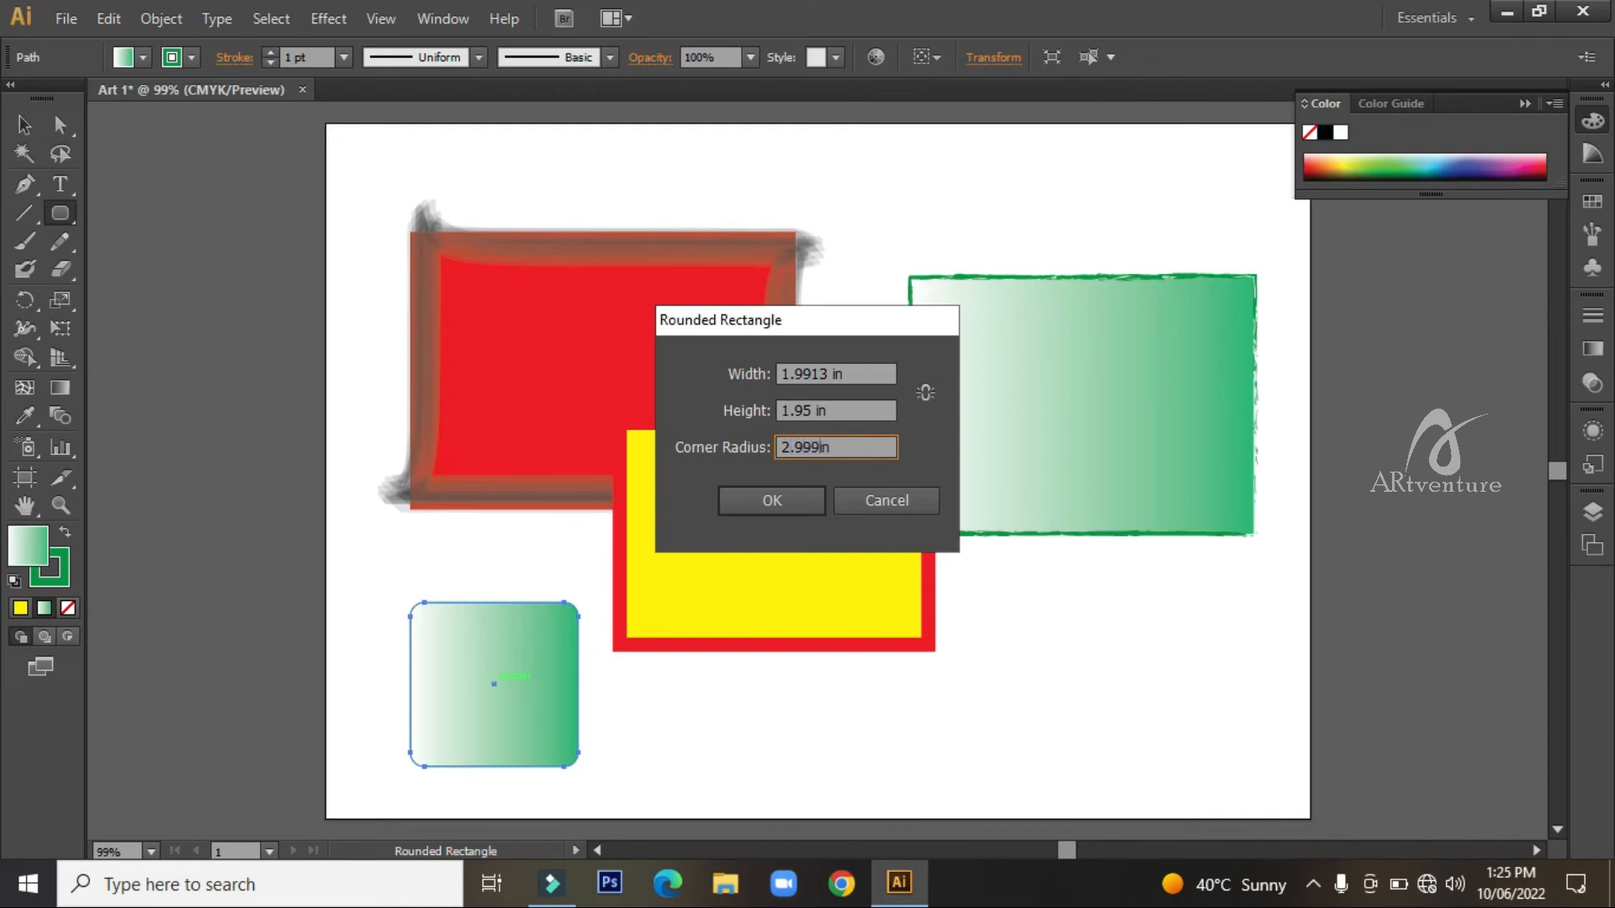
left_click(771, 500)
- Stretch the fully rounded shape into a large horizontal ellipse overlapping the lower edge of the yellow rectangle
key("v")
left_click_drag(622, 745, 979, 721)
left_click_drag(782, 639, 782, 582)
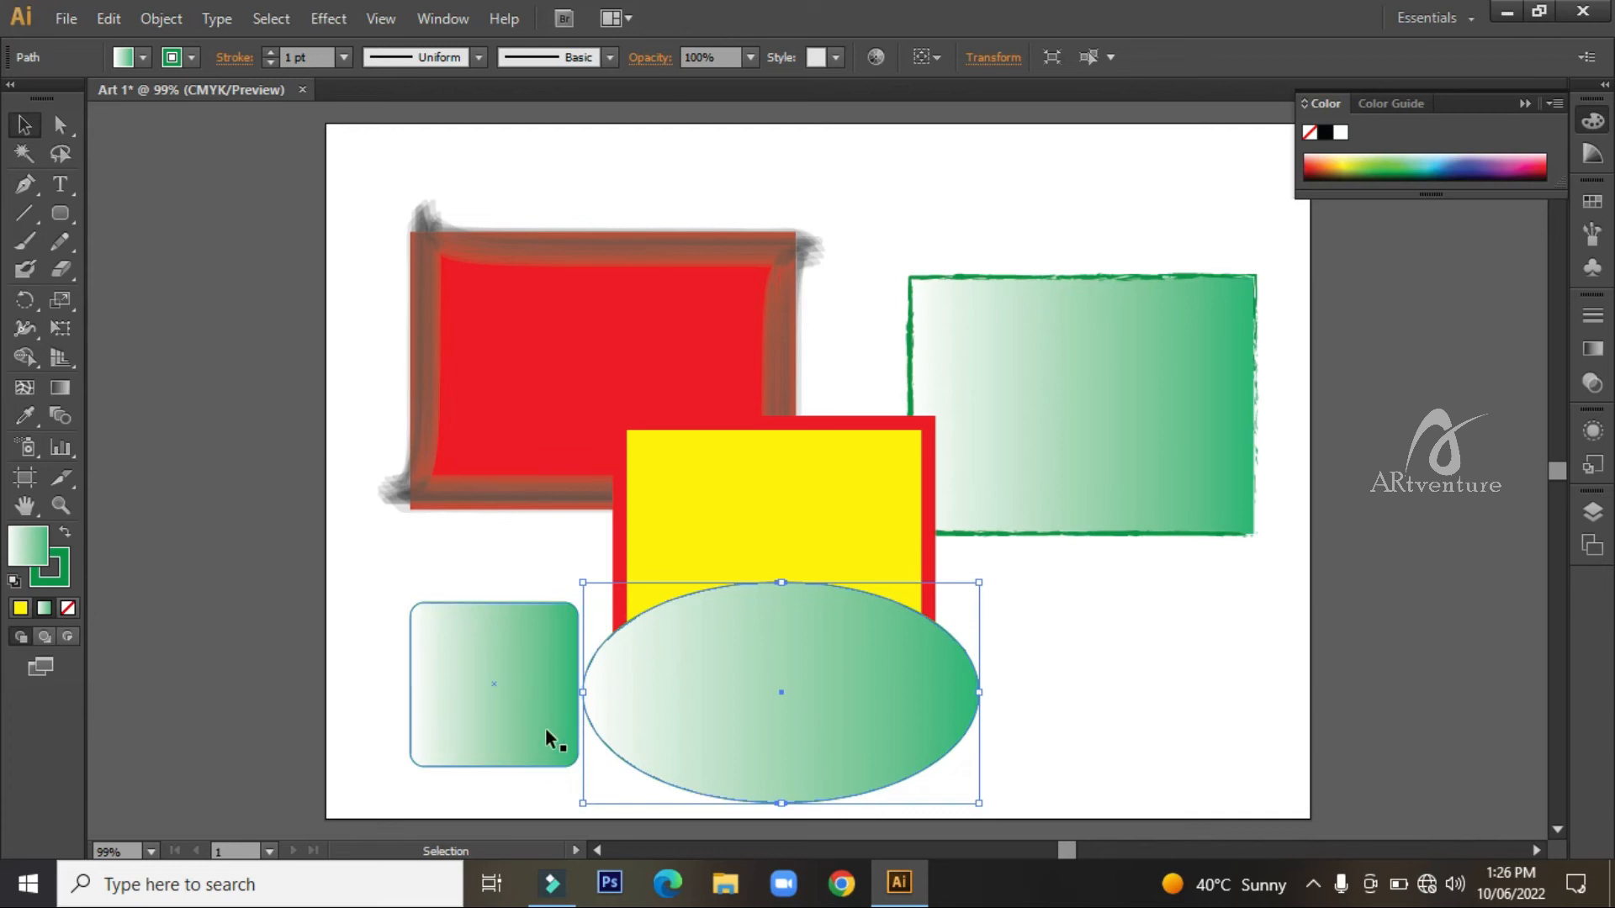
- Create a 0.4919 by 0.3367 in rounded rectangle with a 1 in corner radius on top of the small rounded square
left_click(59, 213)
left_click(781, 693)
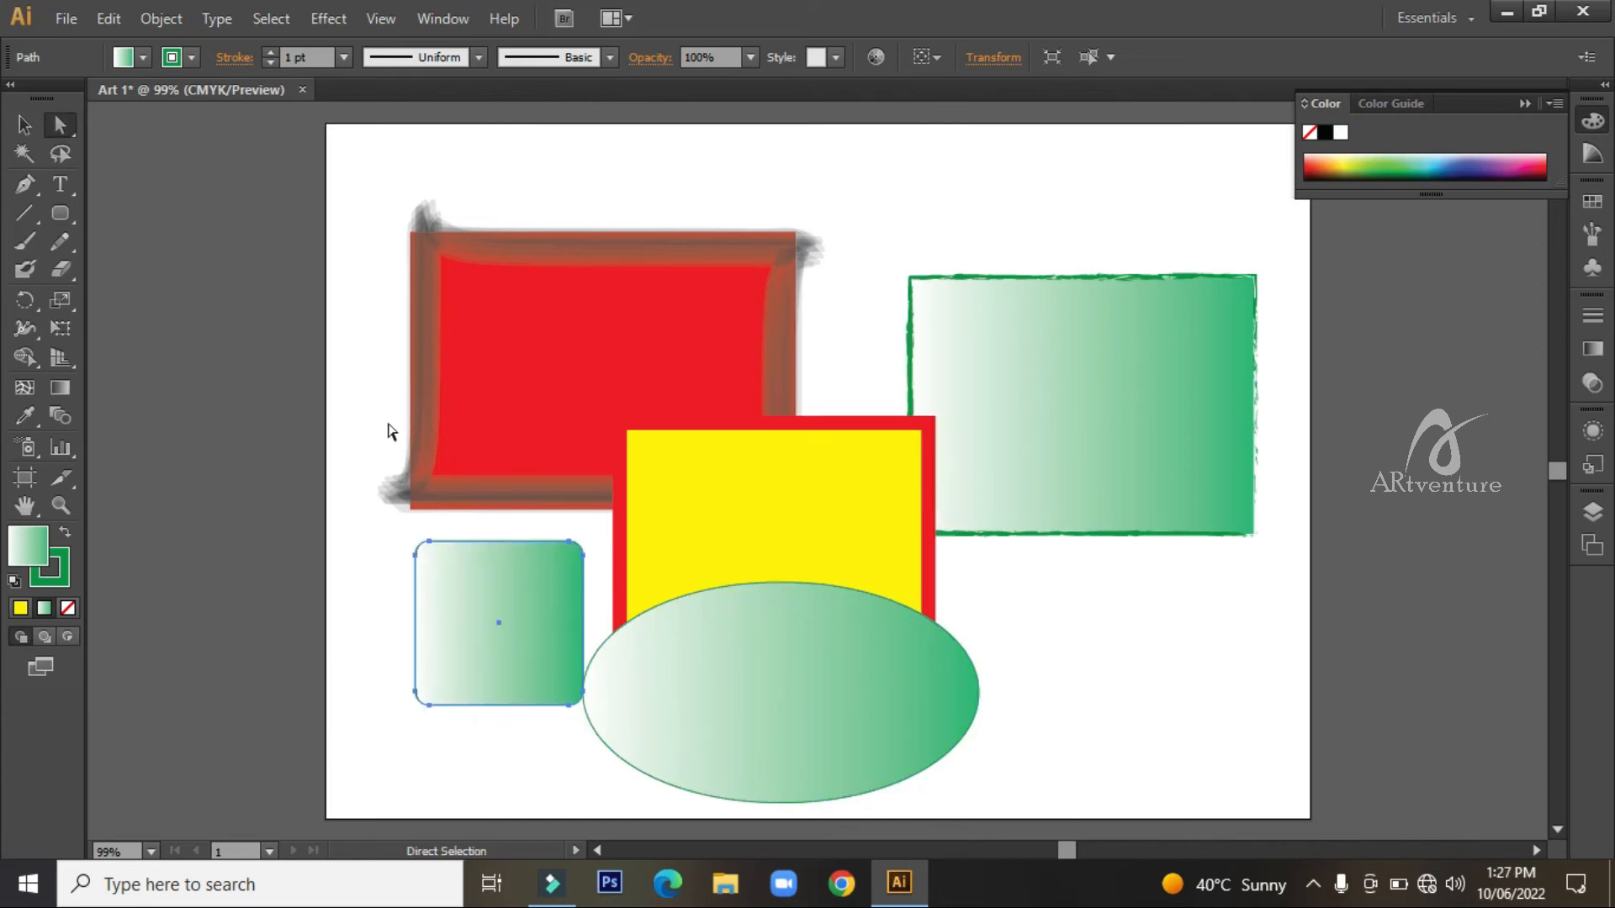
left_click(54, 213)
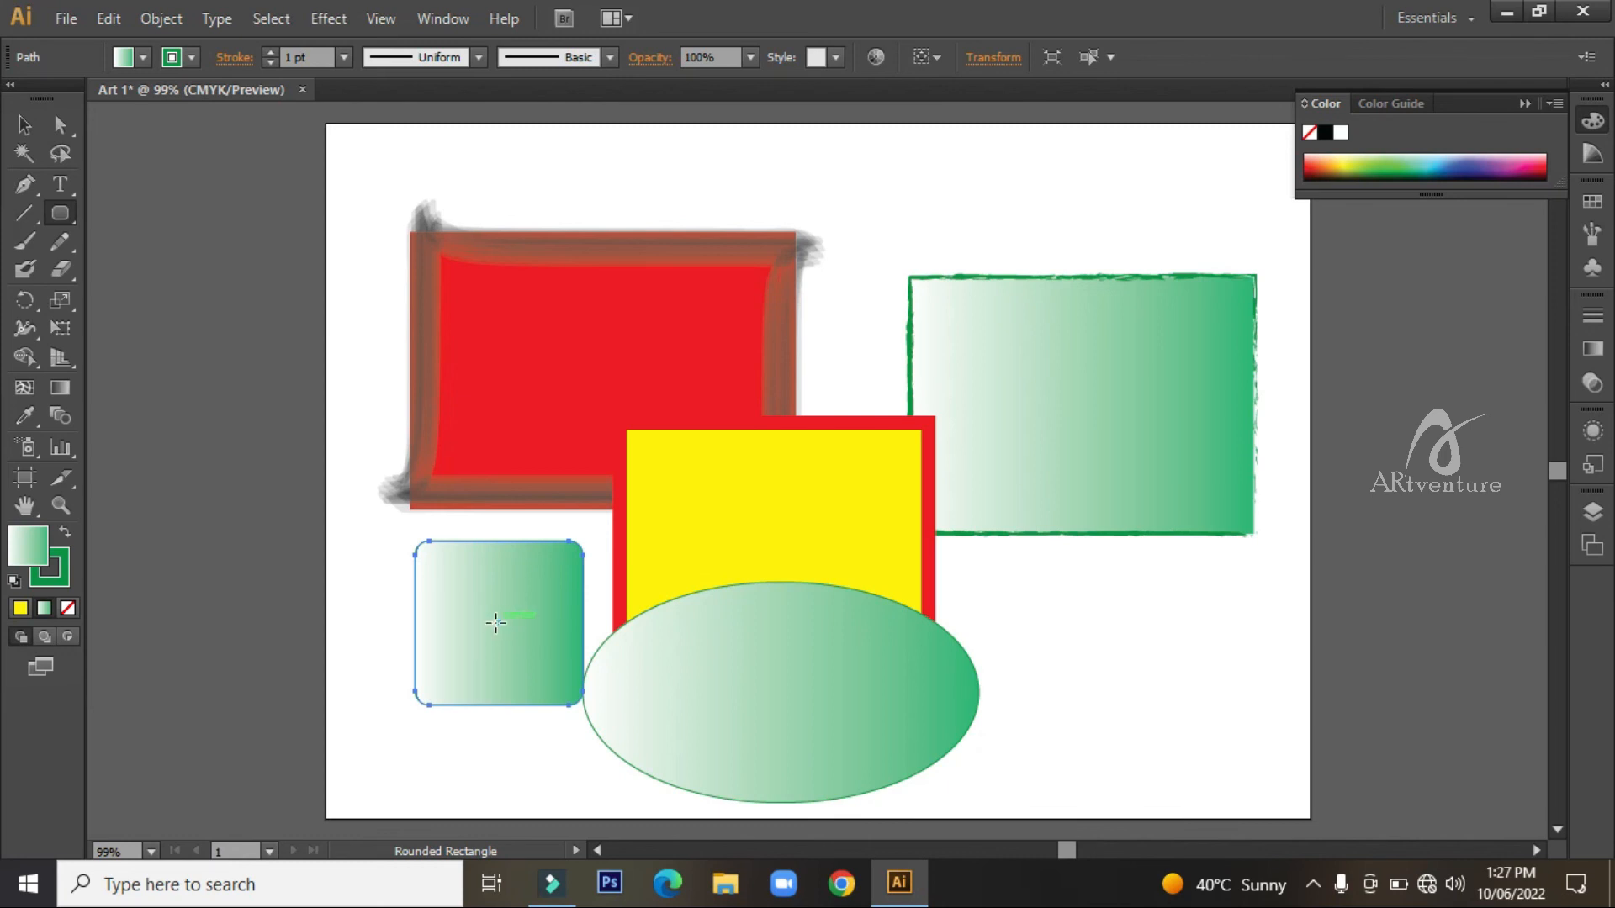
left_click(498, 622)
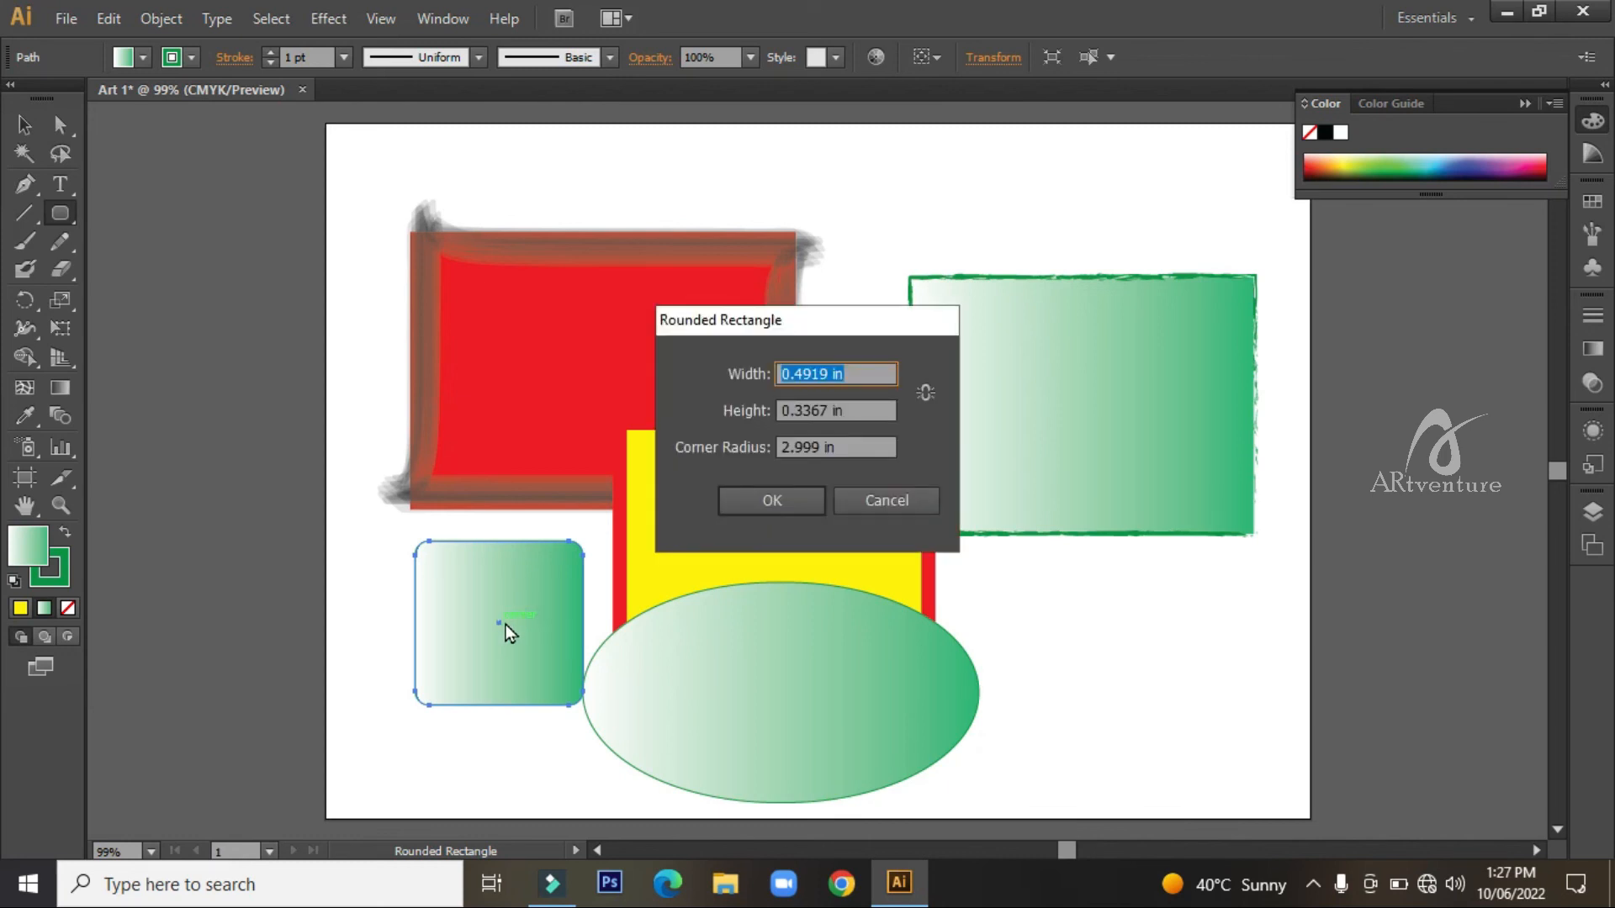
double_click(801, 446)
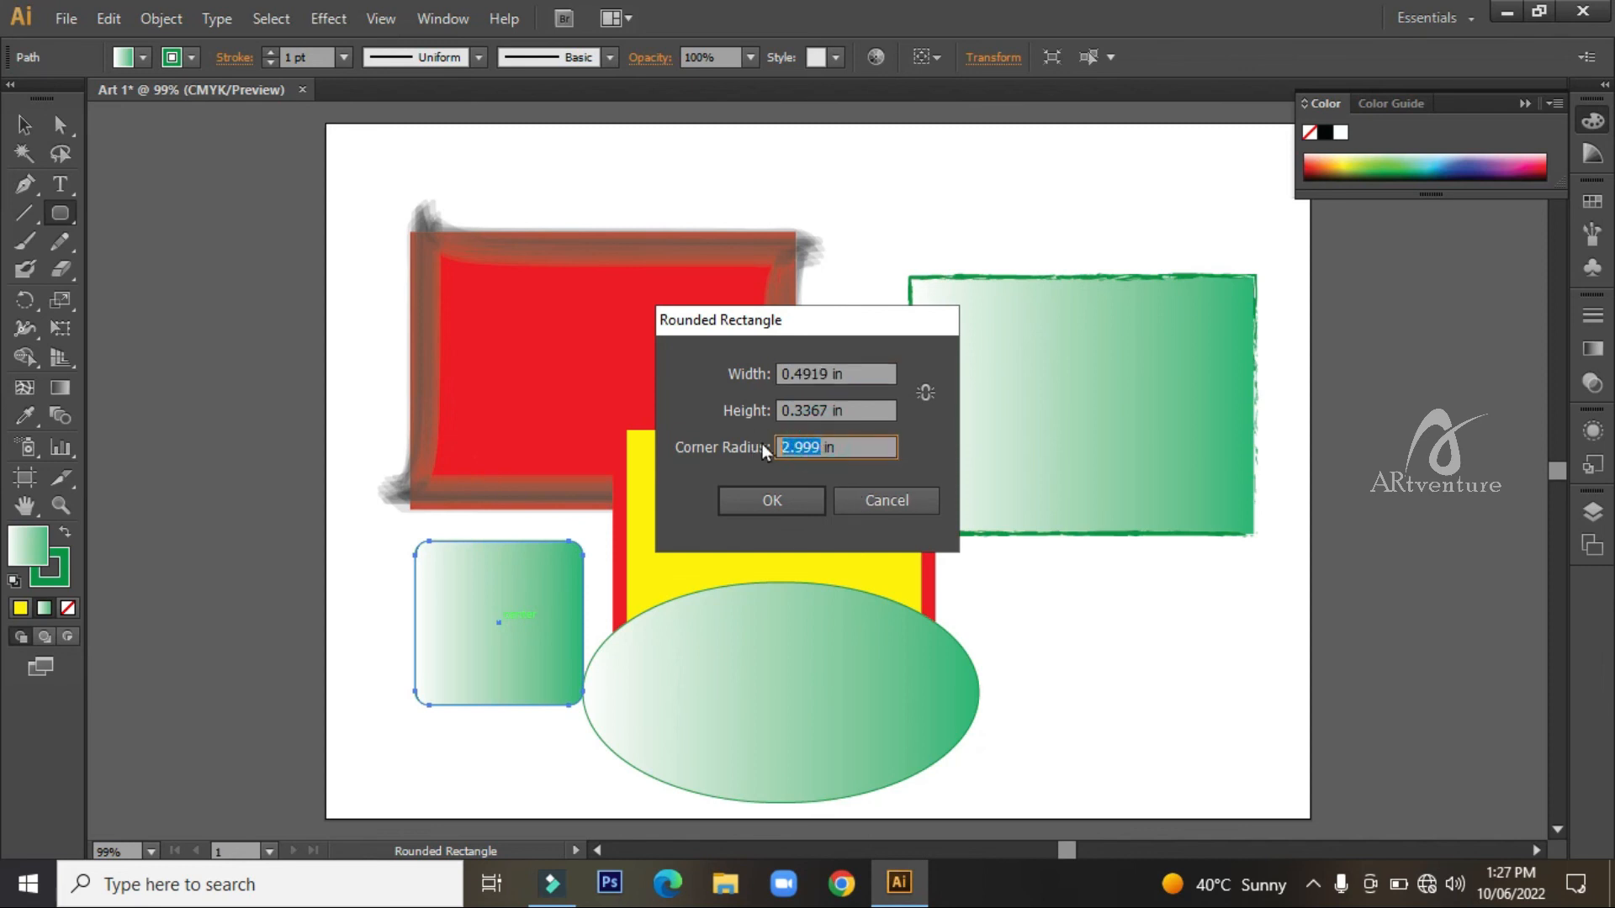
type("1")
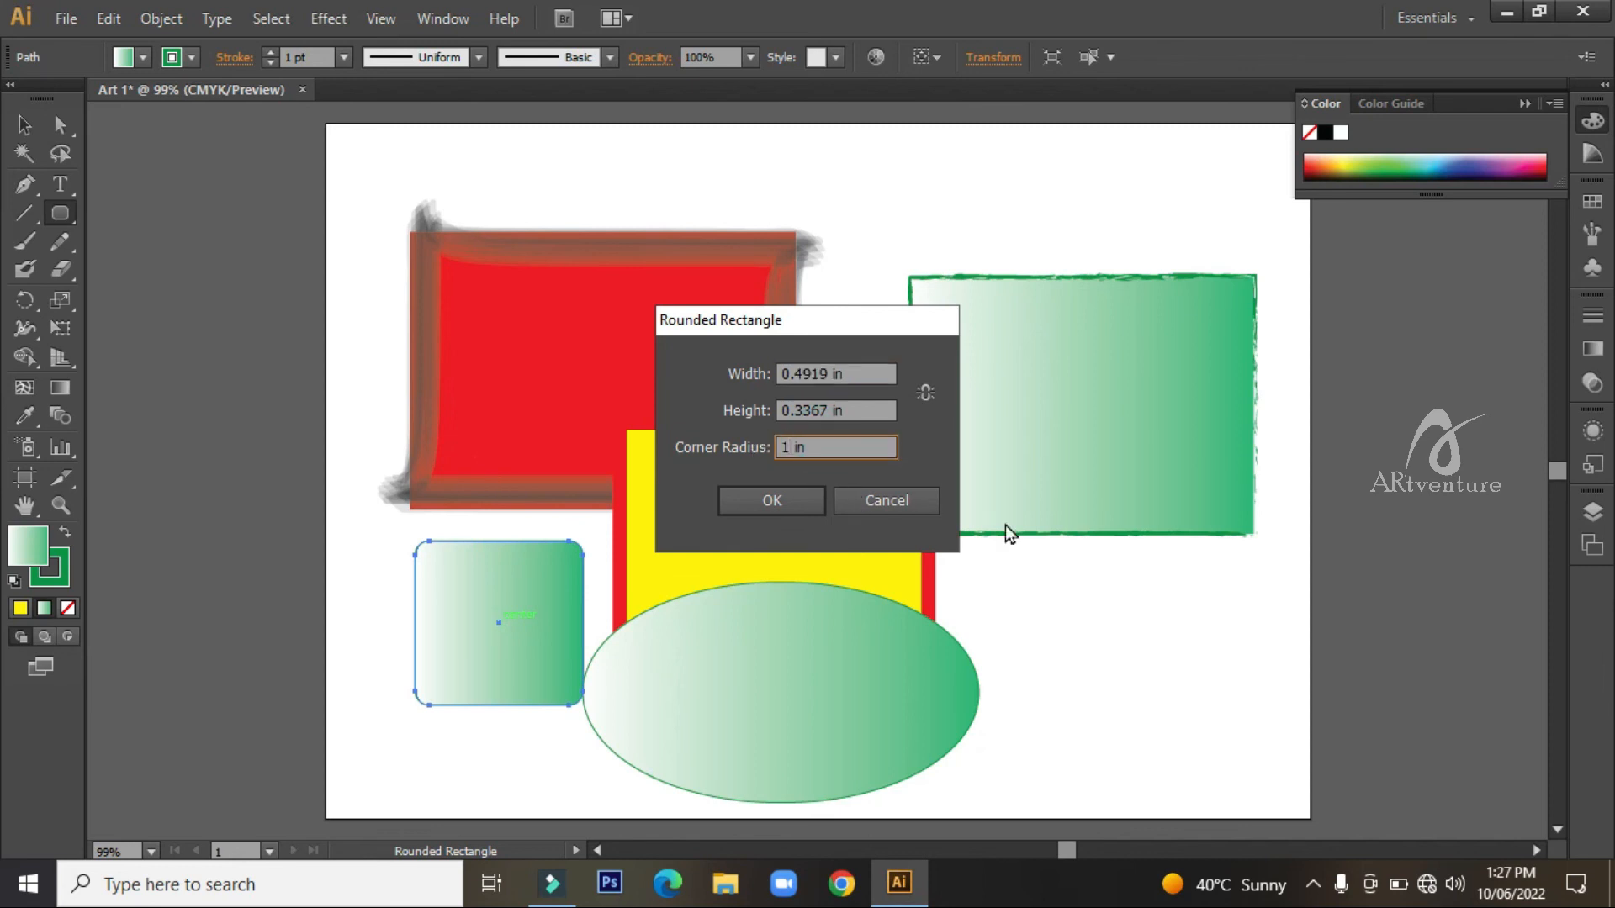
left_click(814, 502)
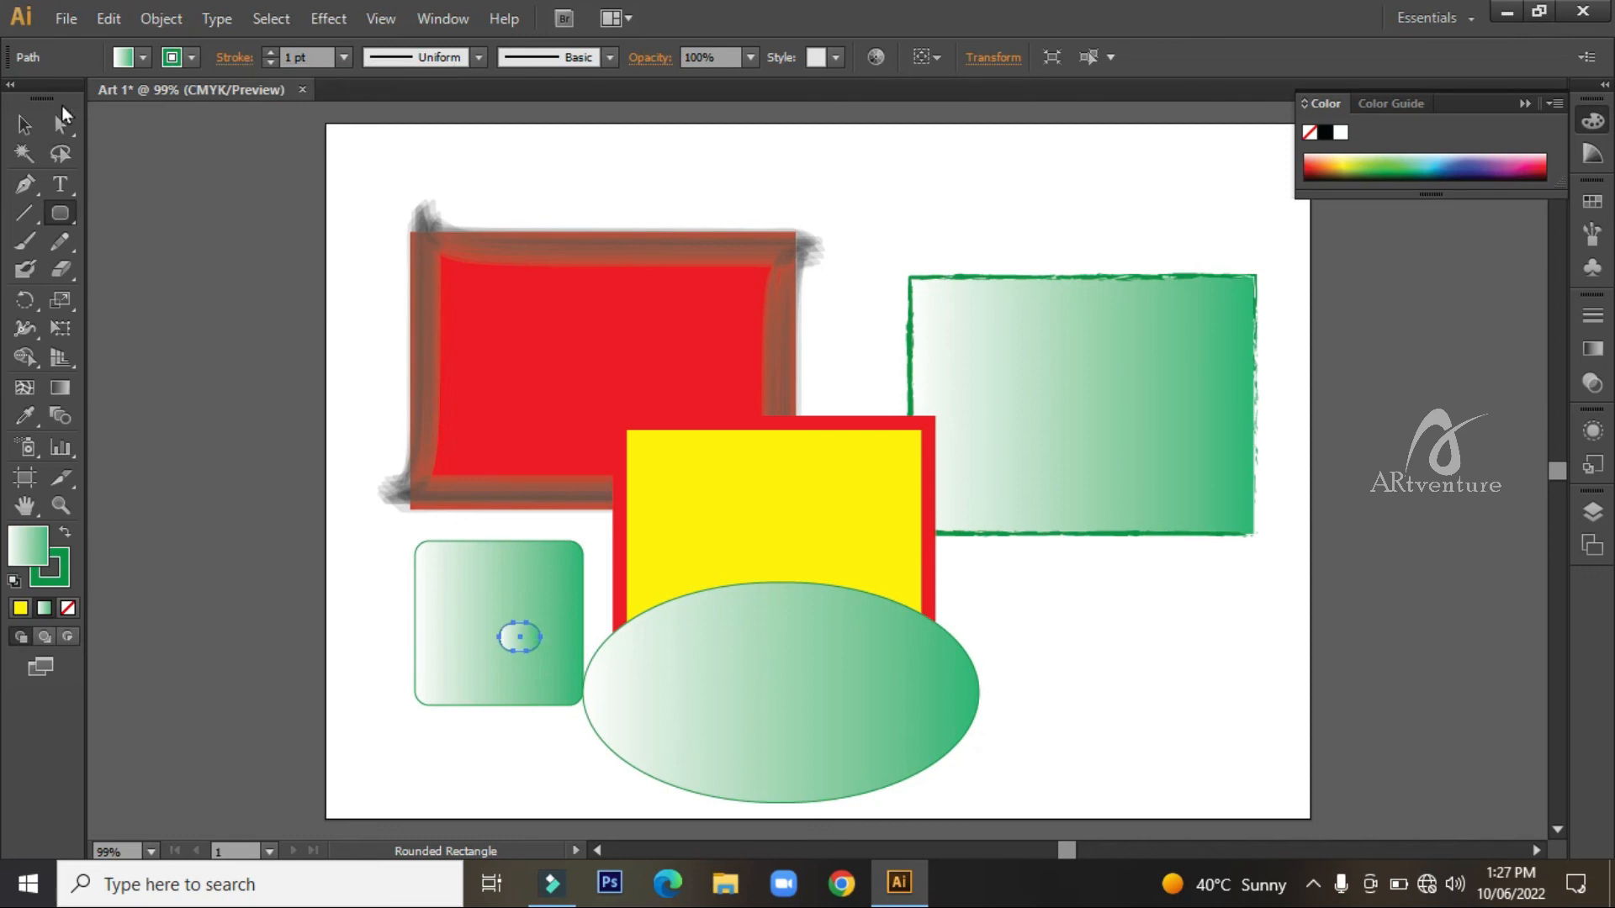
- Enlarge the tiny rounded shape and place it over the yellow and green gradient rectangles, leaving nothing selected
key("v")
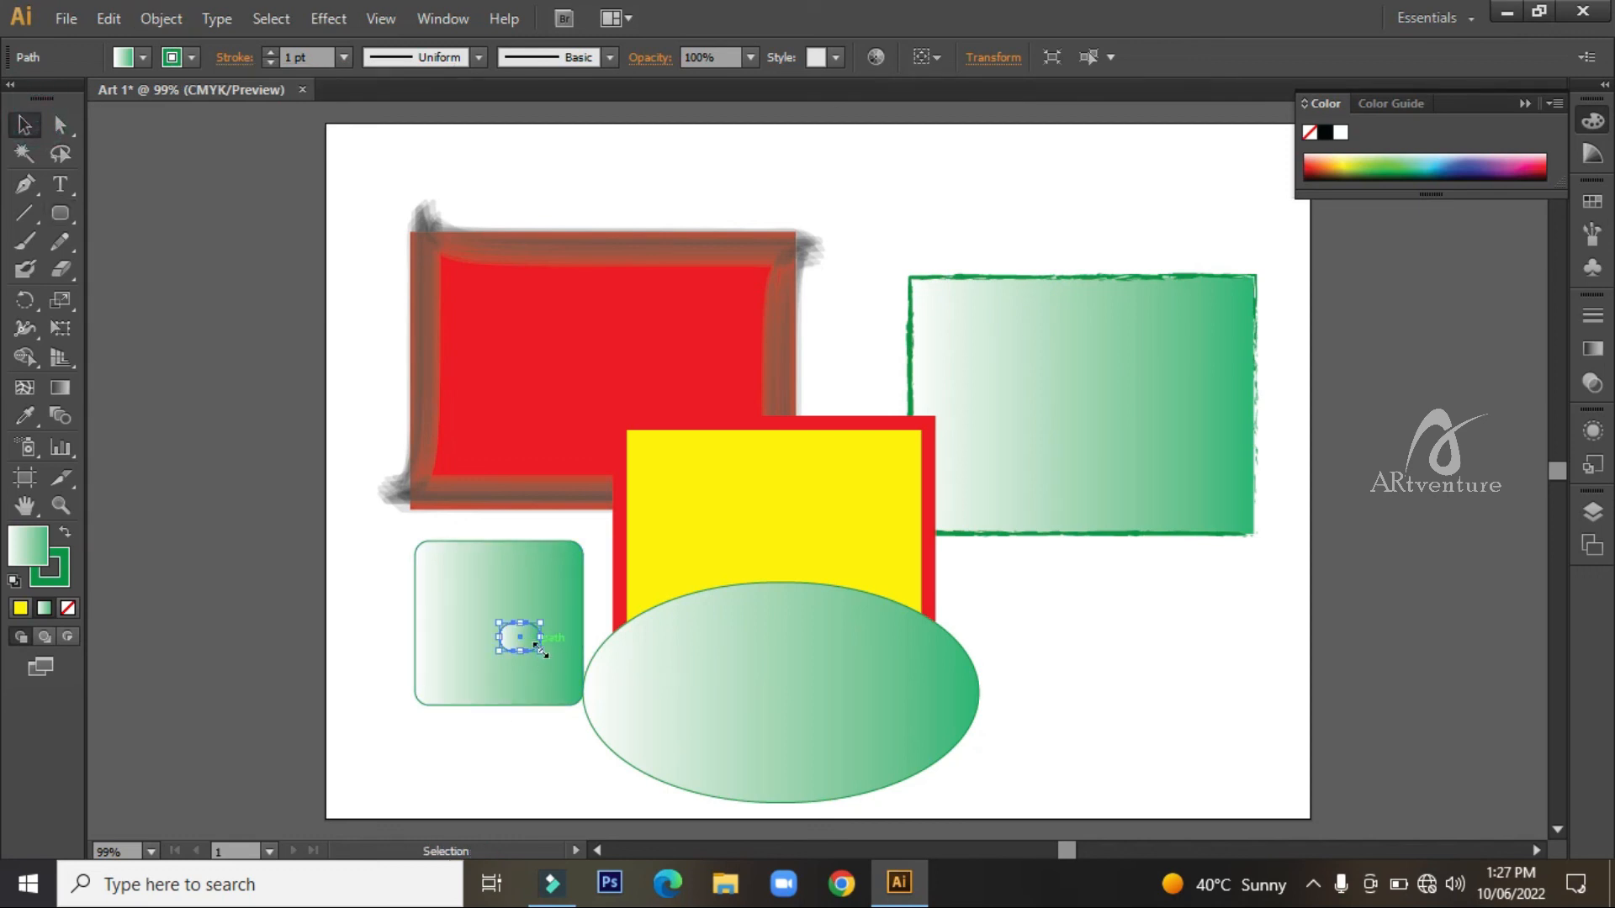
left_click_drag(539, 651, 761, 797)
left_click_drag(703, 715, 964, 478)
left_click(1091, 673)
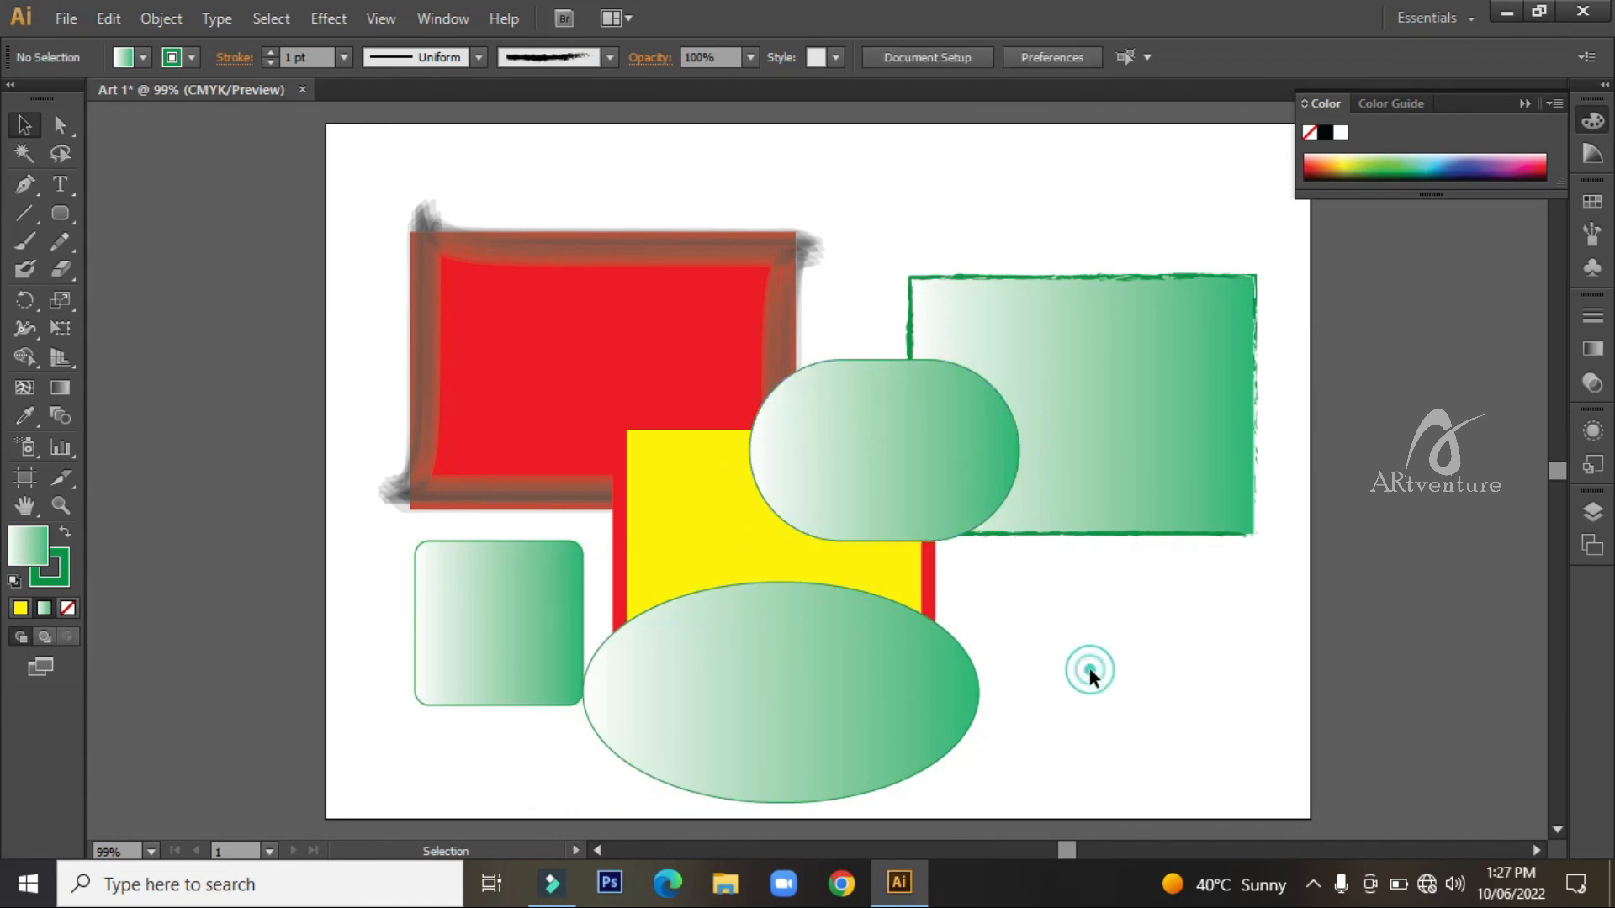